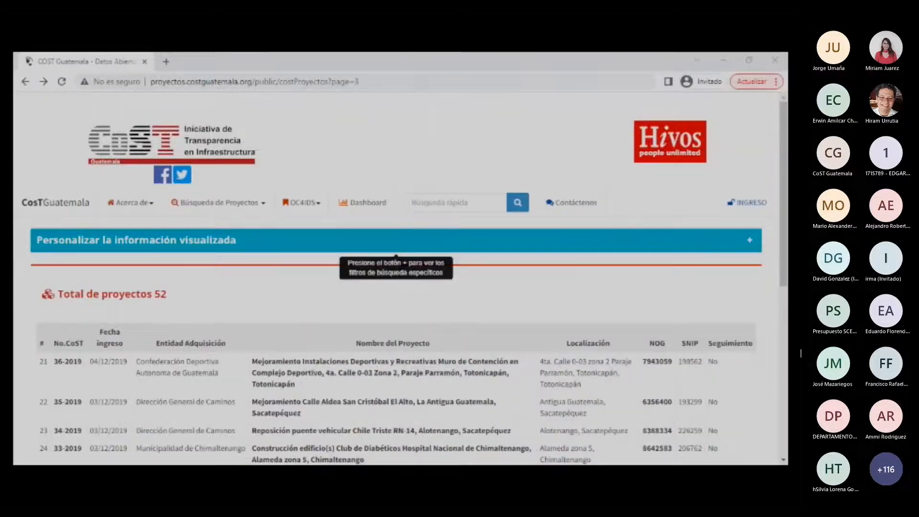
Step: Open the project "Acondicionamiento de instalaciones de laboratorio de biotecnología e invernadero, ubicado en Cobán, Alta Verapaz" from the project list
scroll(400, 277, down, 2)
scroll(400, 278, down, 2)
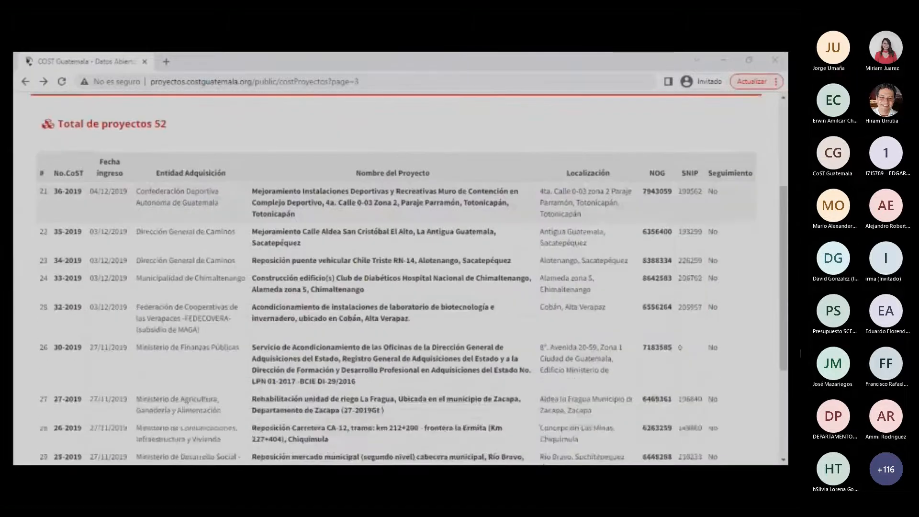
scroll(401, 278, down, 1)
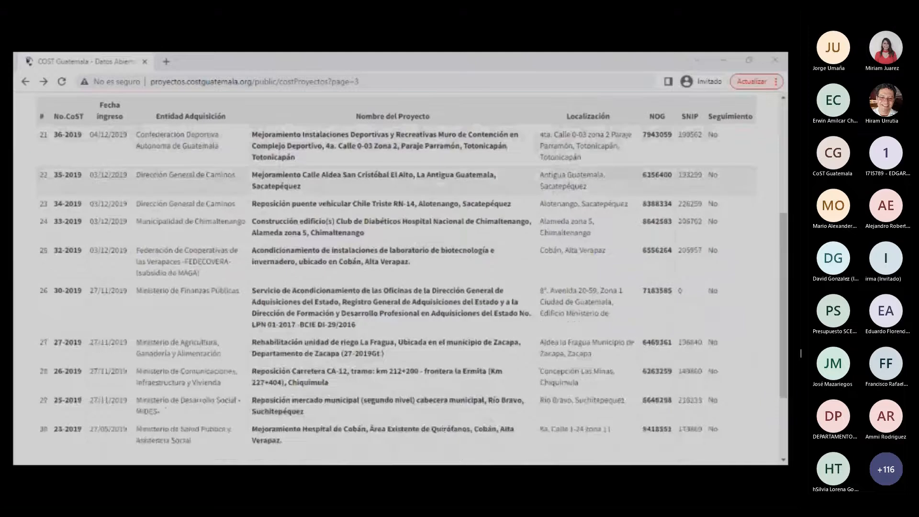
click(374, 251)
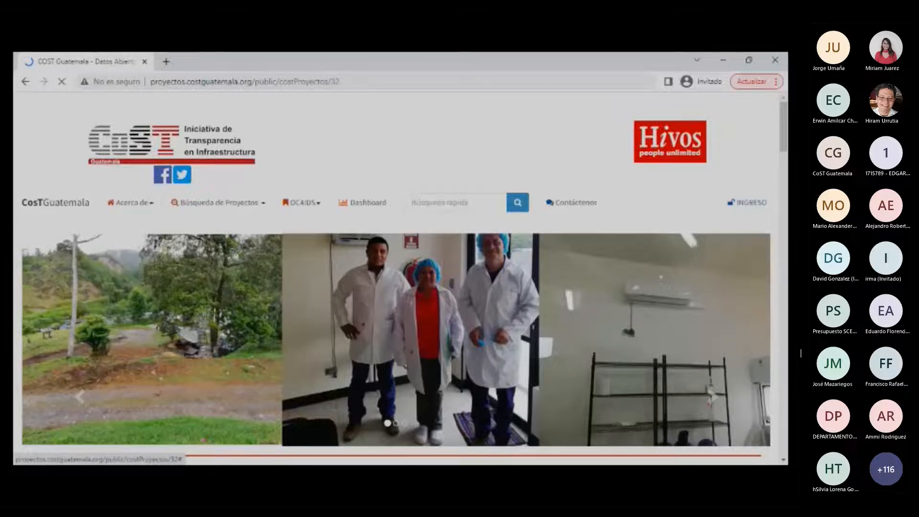
Step: Examine the project's photos, review dates, description, purpose, entity in charge, location map, responsible parties and contract summary
scroll(397, 278, down, 2)
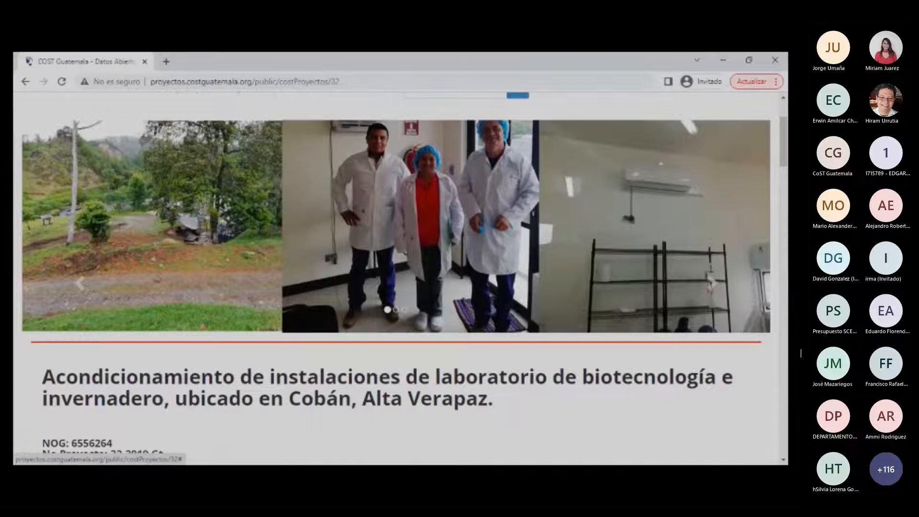
scroll(397, 278, down, 3)
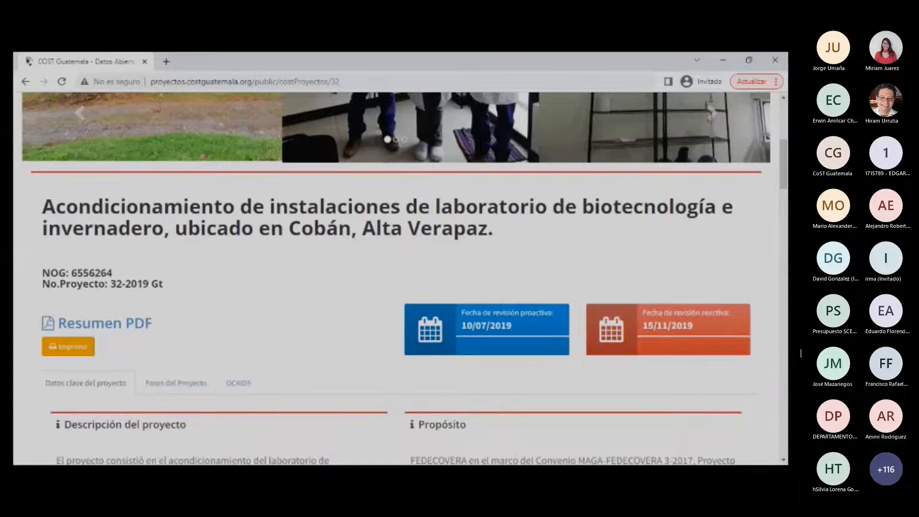
scroll(105, 266, down, 1)
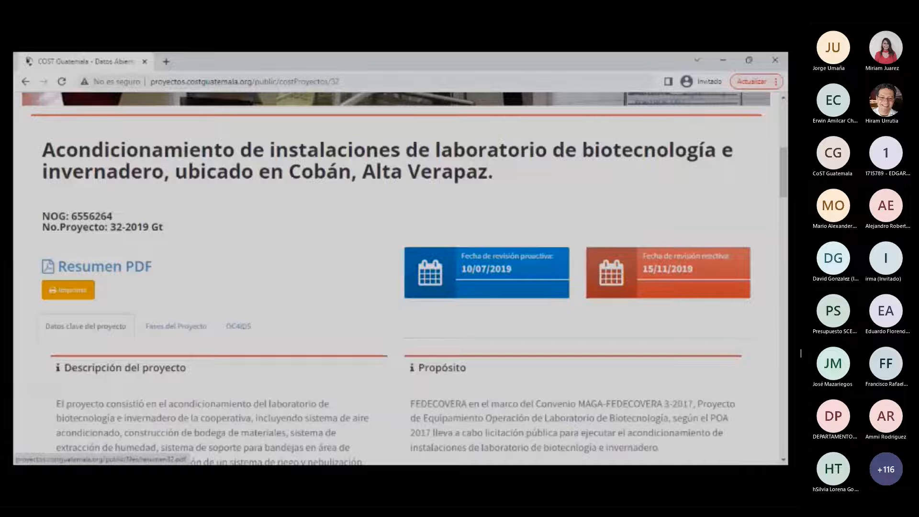
scroll(105, 266, down, 2)
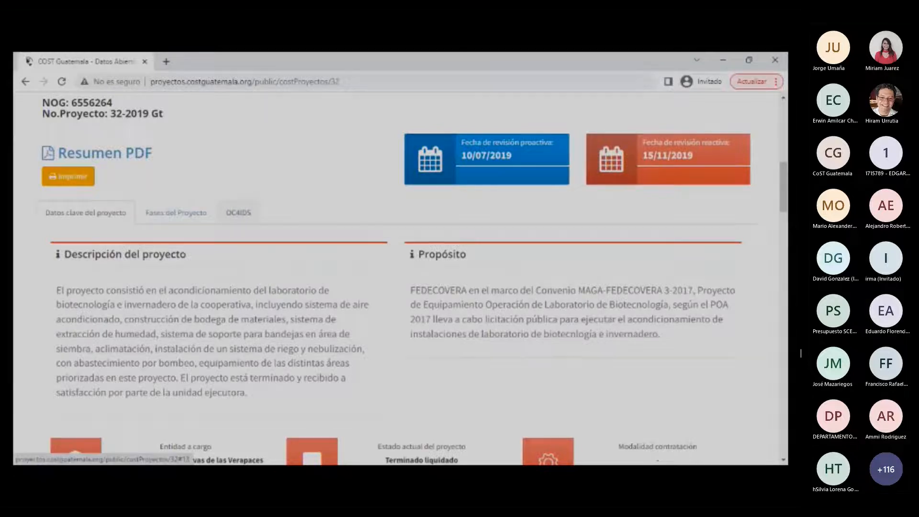
scroll(400, 277, down, 1)
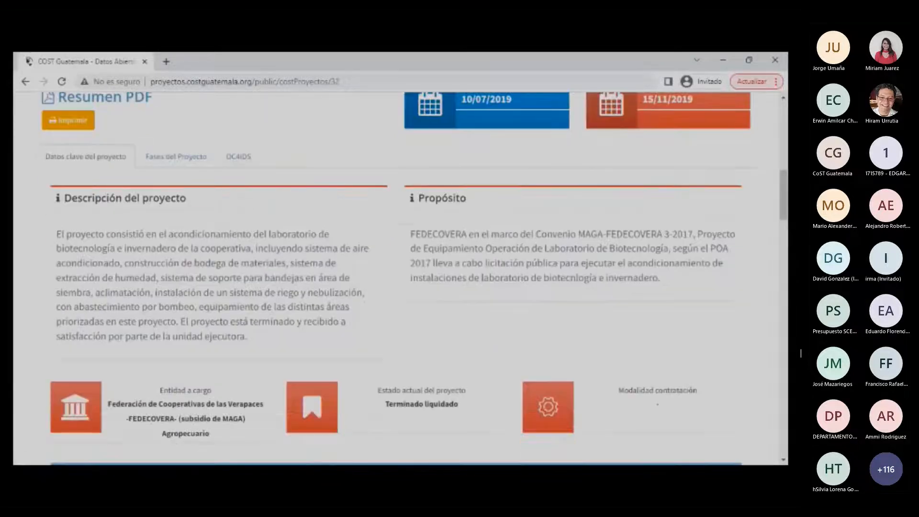
scroll(400, 278, down, 1)
scroll(401, 278, down, 3)
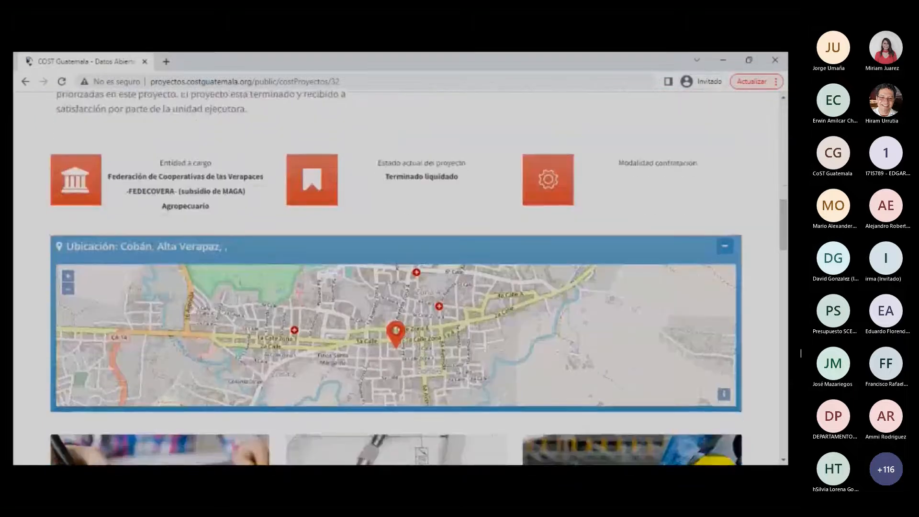
scroll(400, 278, down, 1)
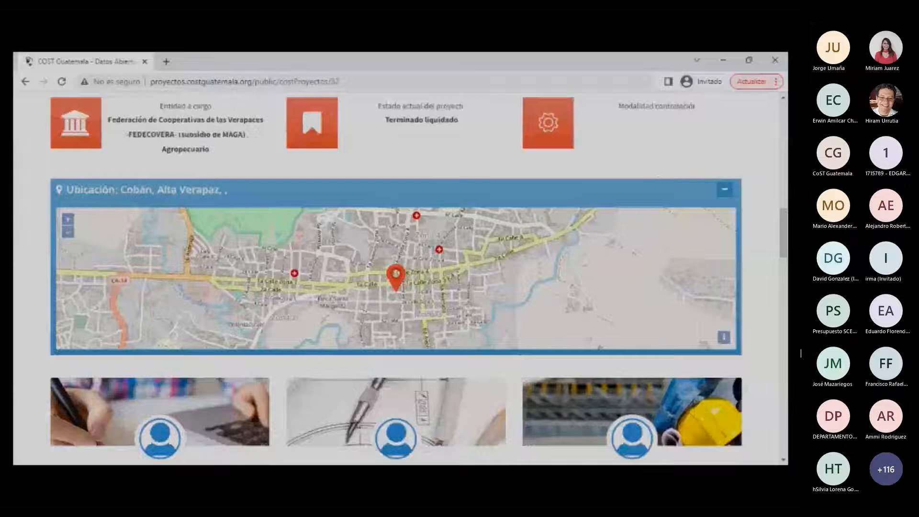
scroll(401, 278, down, 1)
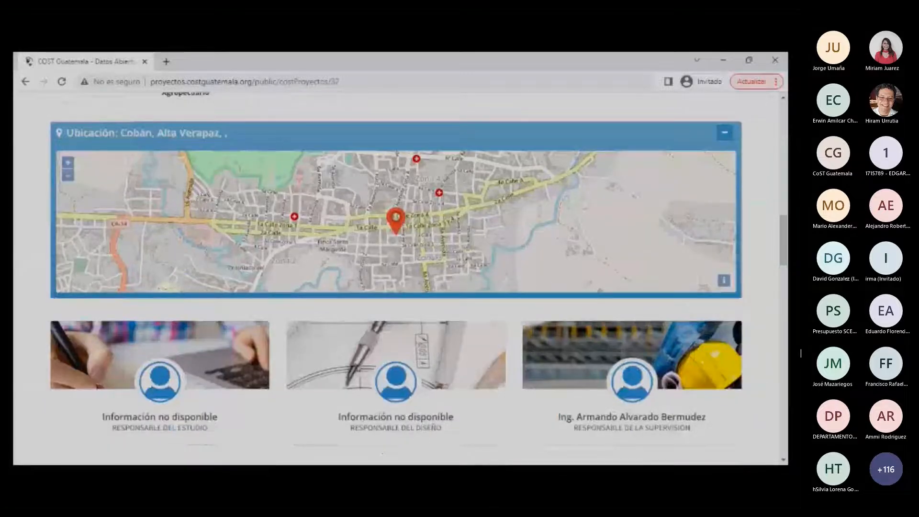
scroll(400, 277, down, 1)
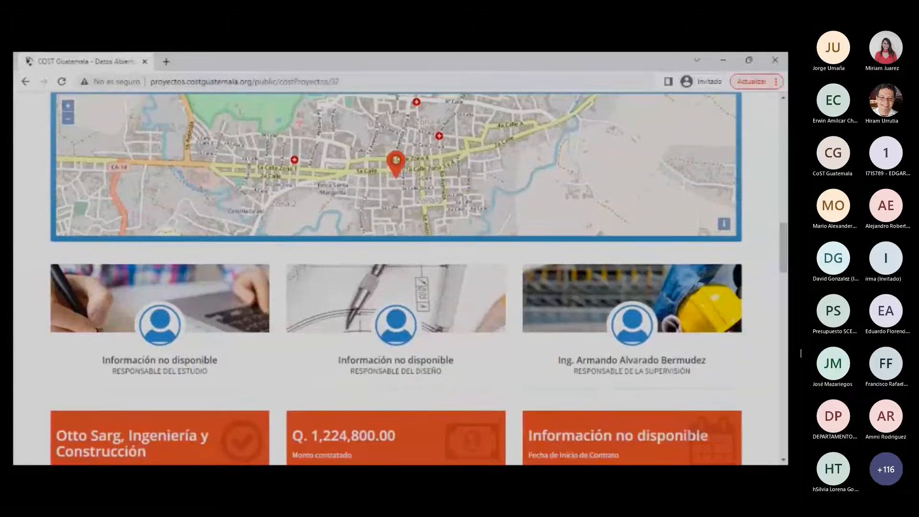
scroll(400, 277, down, 1)
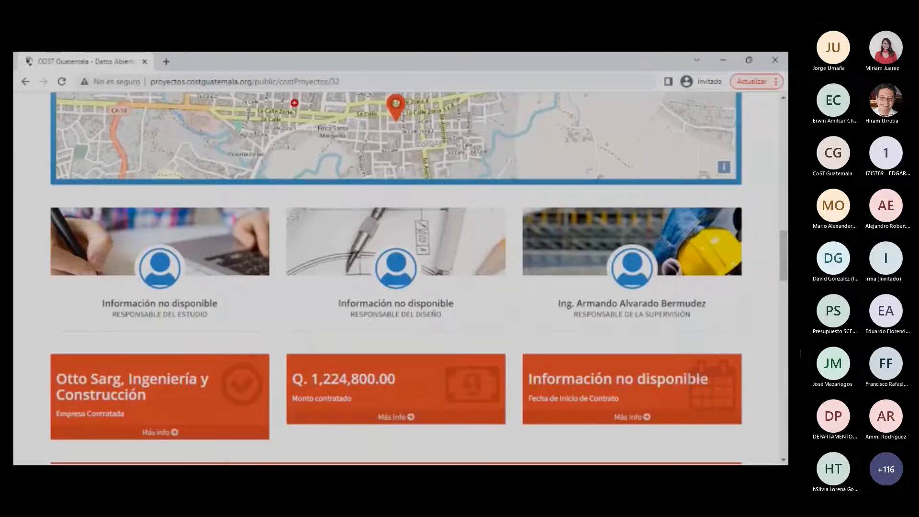
Step: Review the project's bidder list, its amount, term and scope modifications, and the full list of consulted documents
scroll(401, 278, down, 5)
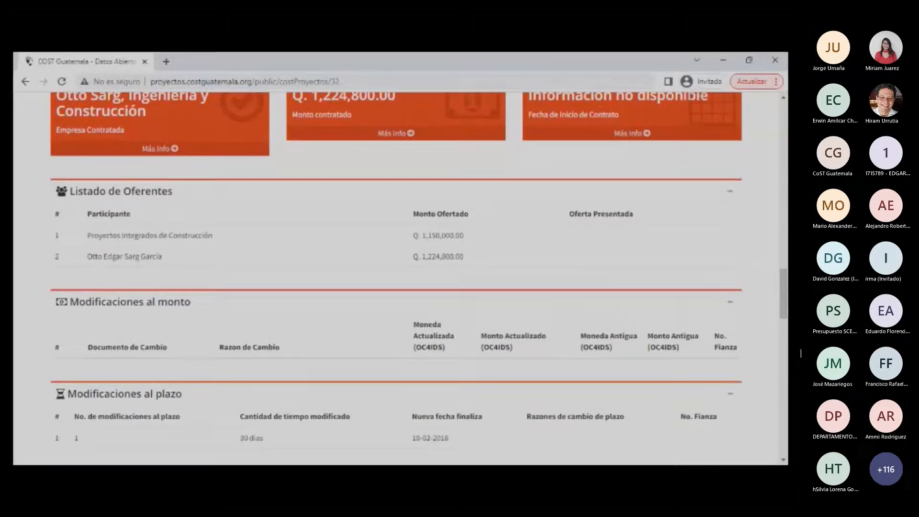
scroll(401, 278, down, 2)
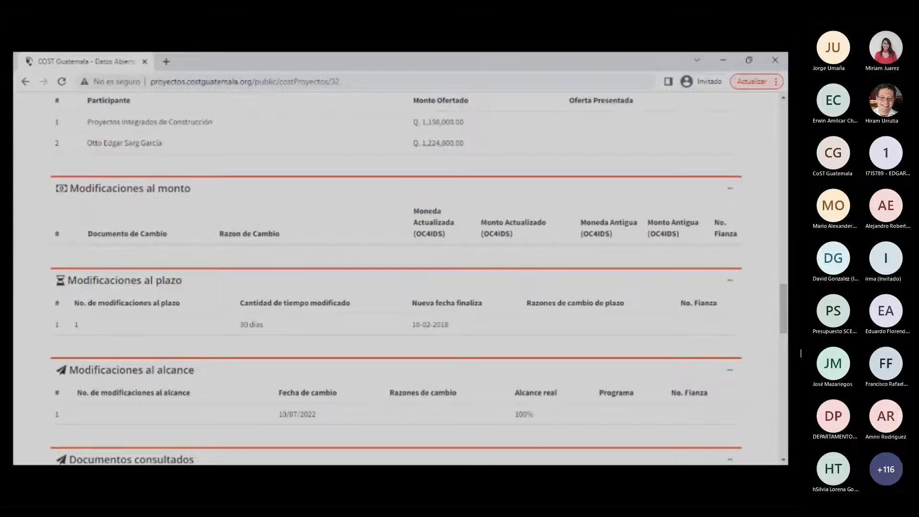
scroll(400, 278, down, 2)
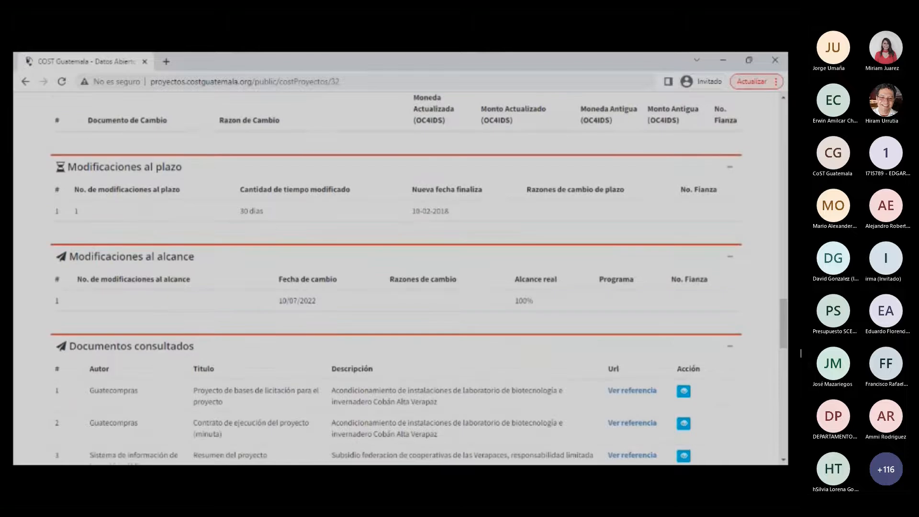
scroll(400, 278, down, 2)
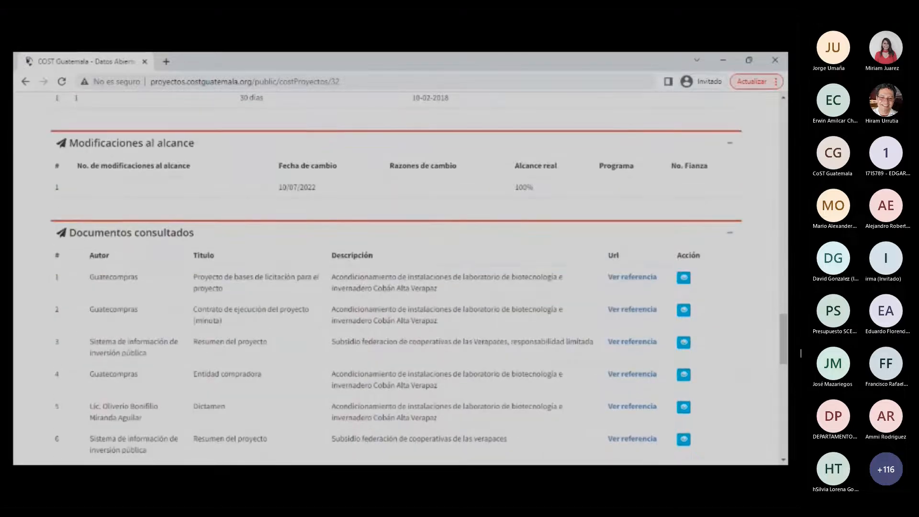
scroll(400, 278, down, 2)
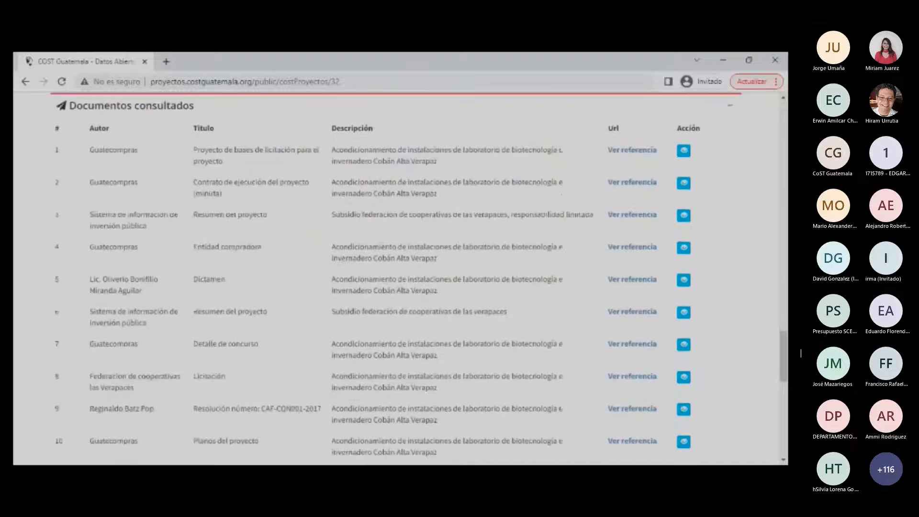
scroll(401, 278, down, 1)
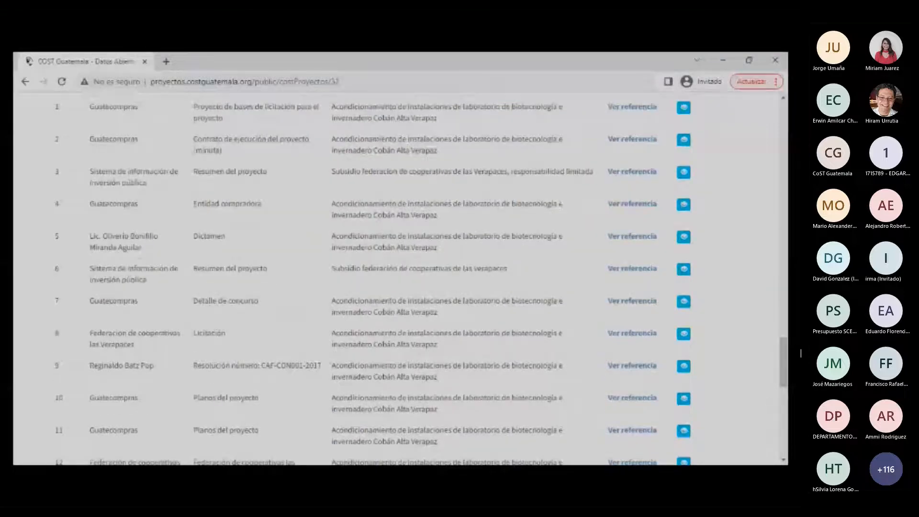
scroll(401, 278, down, 1)
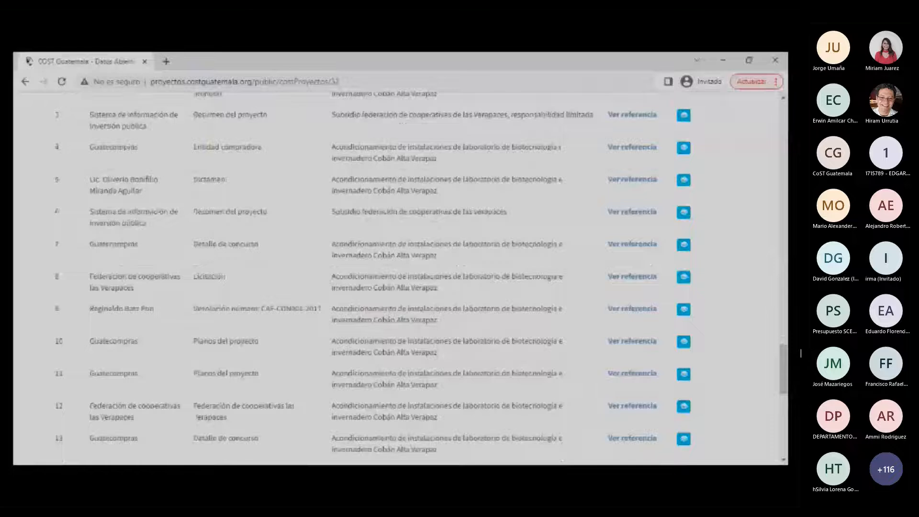
scroll(400, 278, down, 6)
Step: Open the reference for the first consulted document, "Proyecto de bases de licitación para el proyecto"
scroll(400, 277, up, 6)
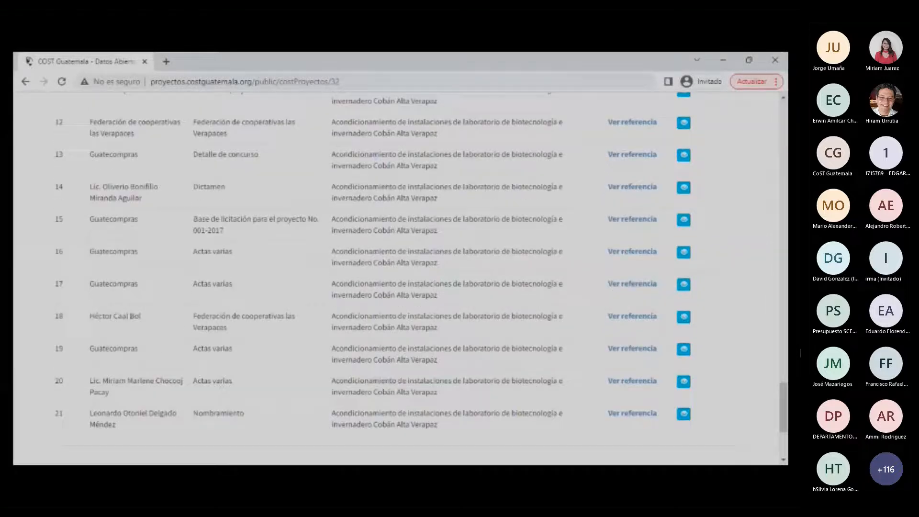
scroll(401, 277, up, 2)
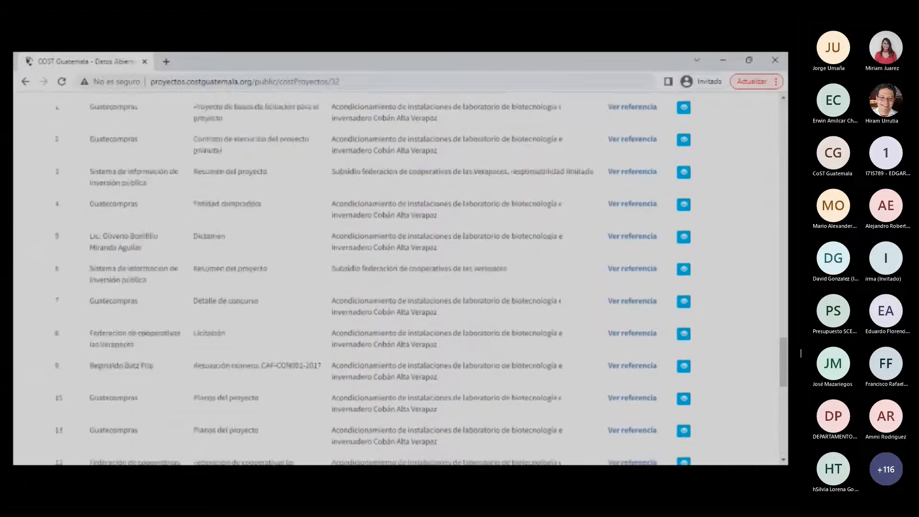
scroll(401, 278, up, 4)
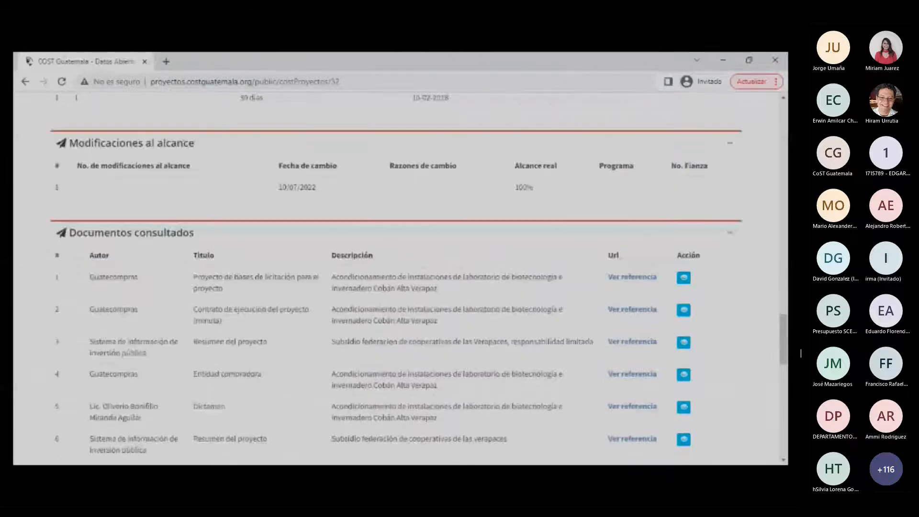
click(633, 278)
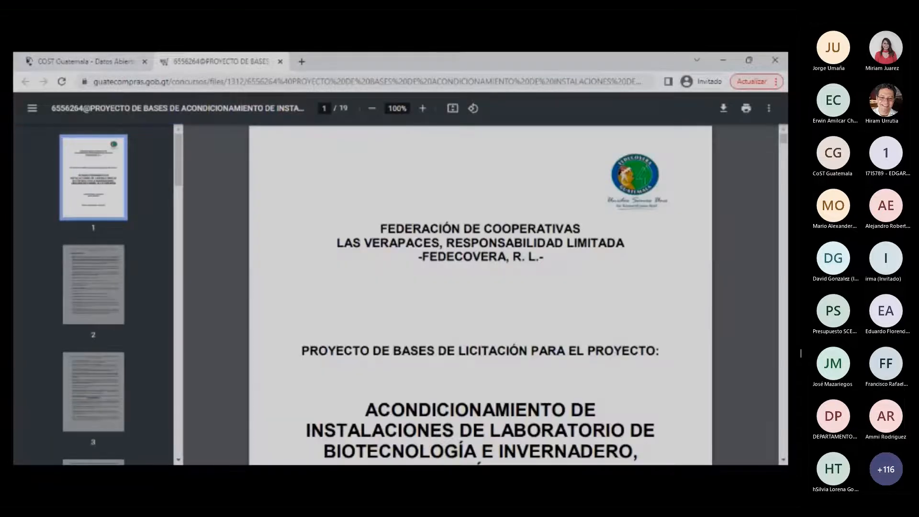
Step: Return to the project page and display its Fases del Proyecto section
click(86, 61)
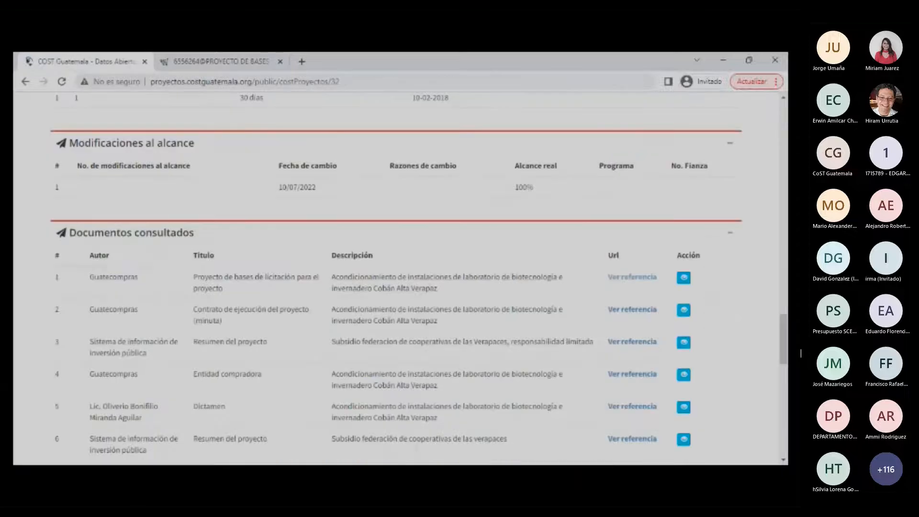
scroll(400, 278, up, 3)
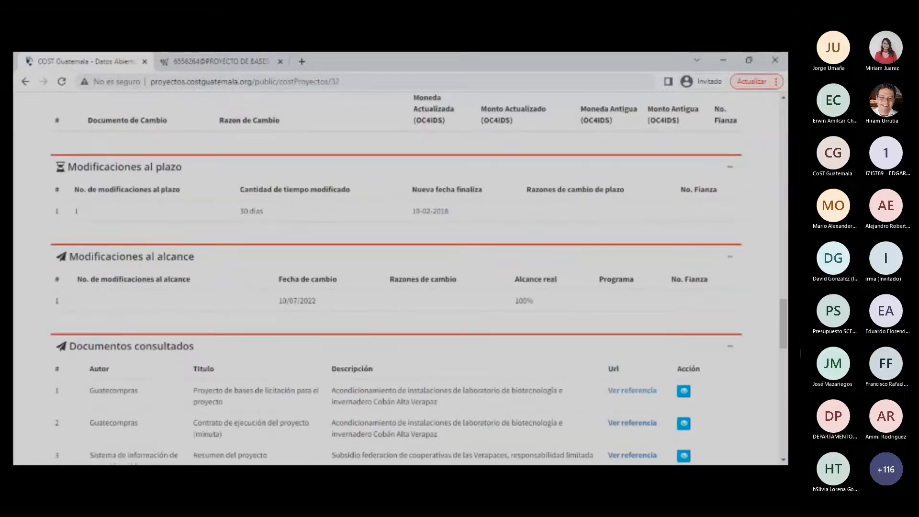
scroll(401, 278, up, 8)
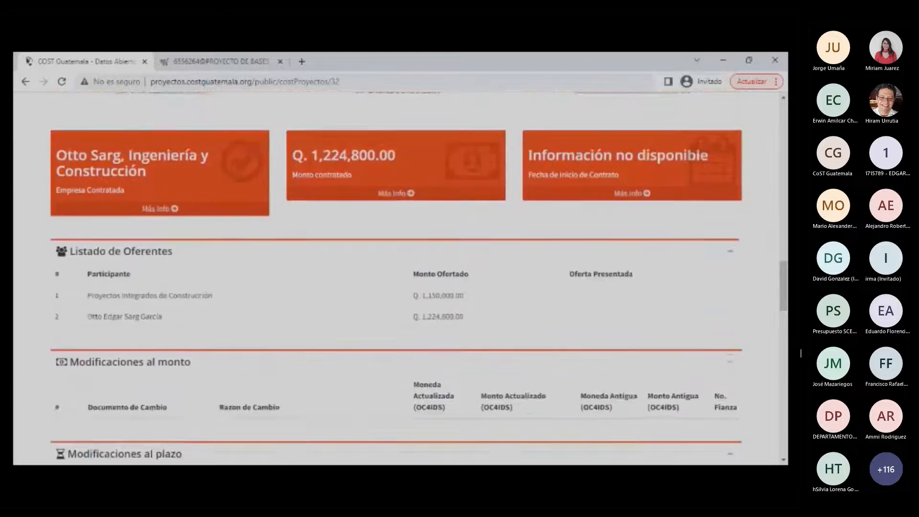
scroll(395, 278, up, 8)
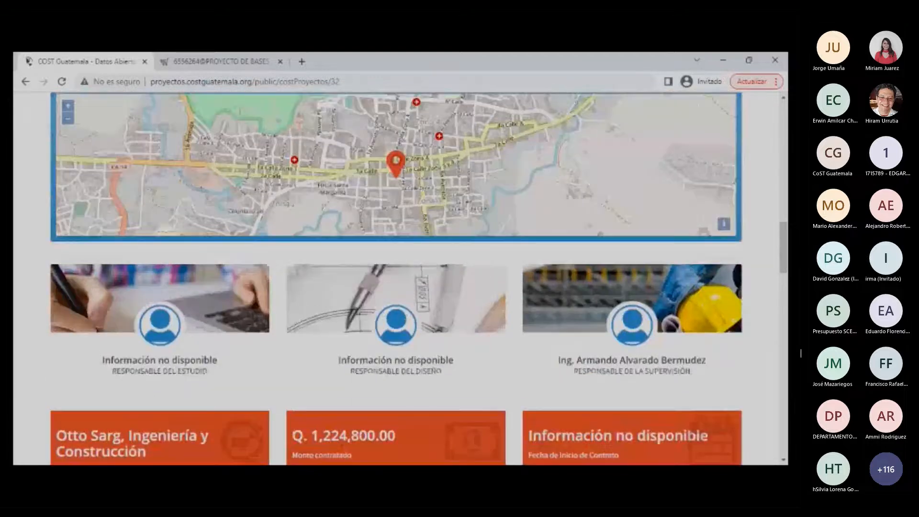
scroll(396, 277, up, 8)
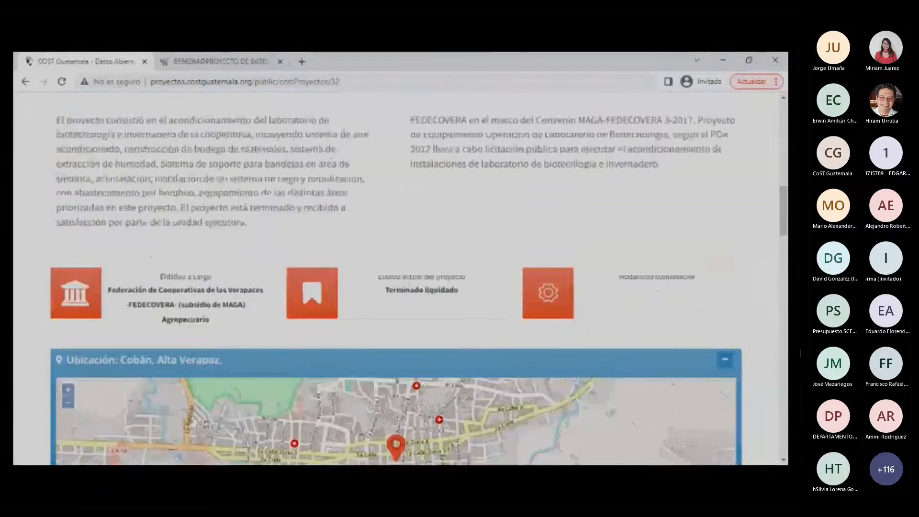
scroll(395, 277, up, 2)
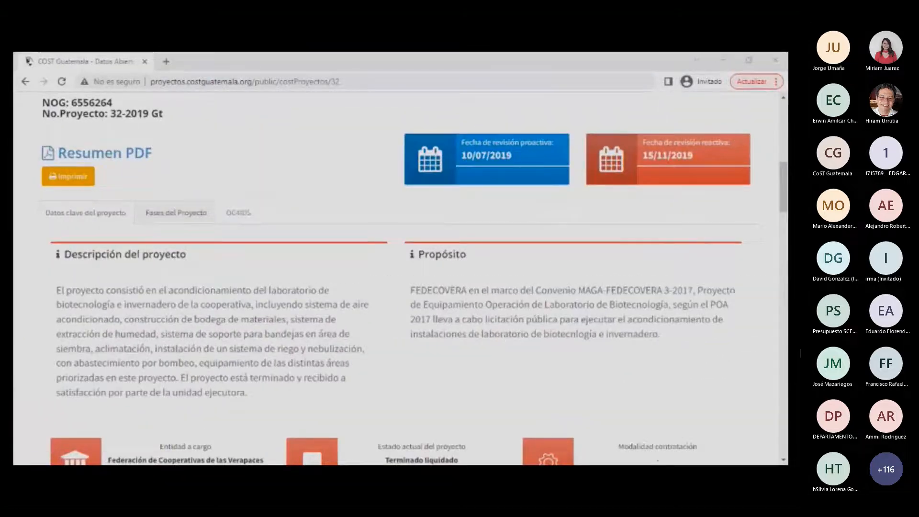
click(206, 213)
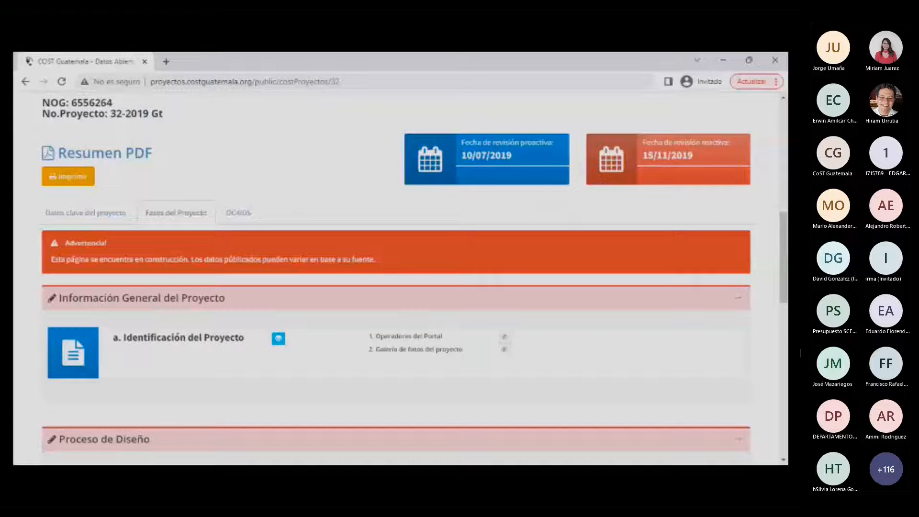
Step: Open the Identificación del Proyecto record and review its entities, sector, location, review dates, SNIP, purpose, budget and summary
scroll(396, 278, down, 2)
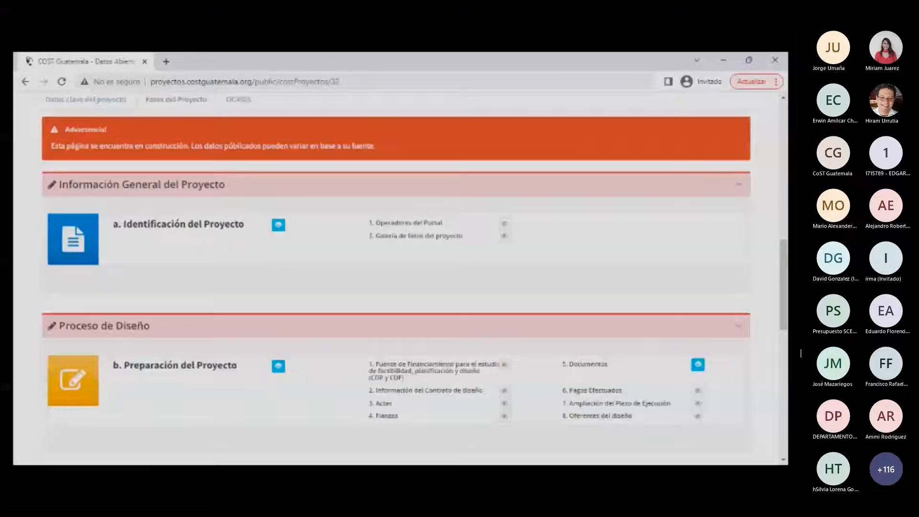
click(278, 225)
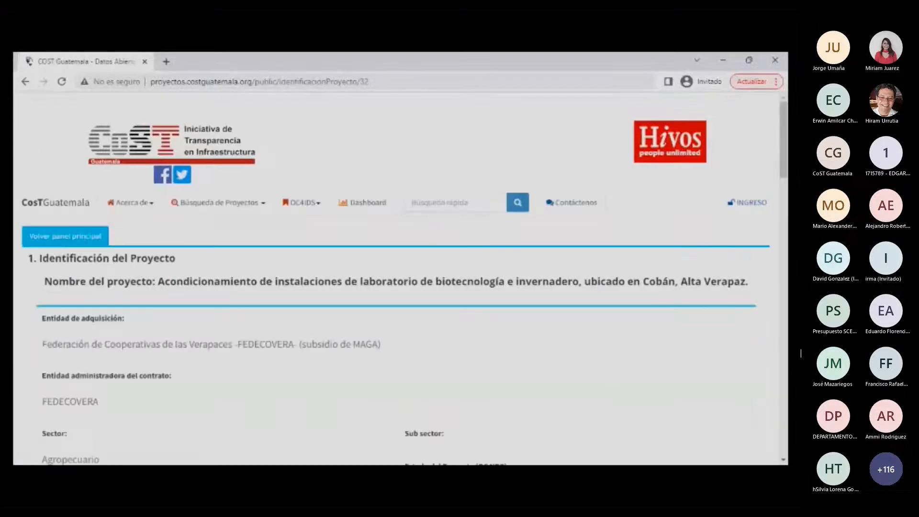
scroll(400, 278, down, 3)
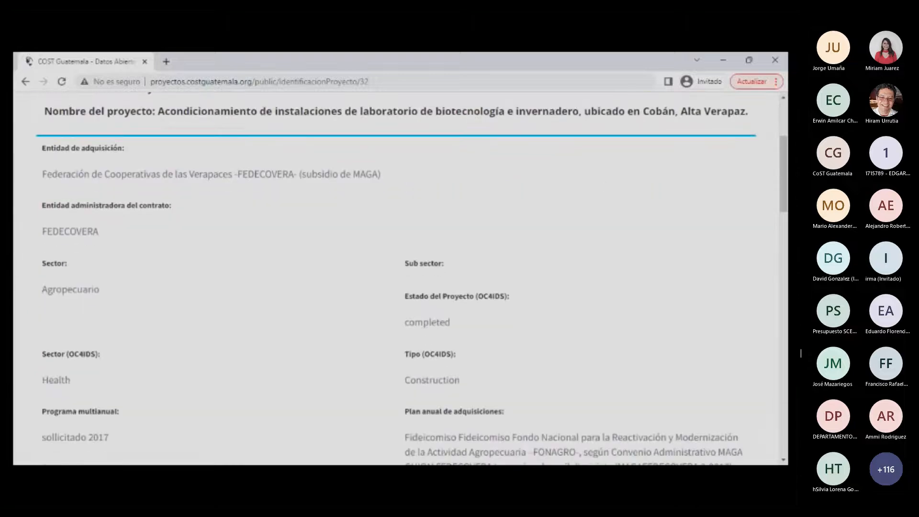
scroll(400, 277, down, 5)
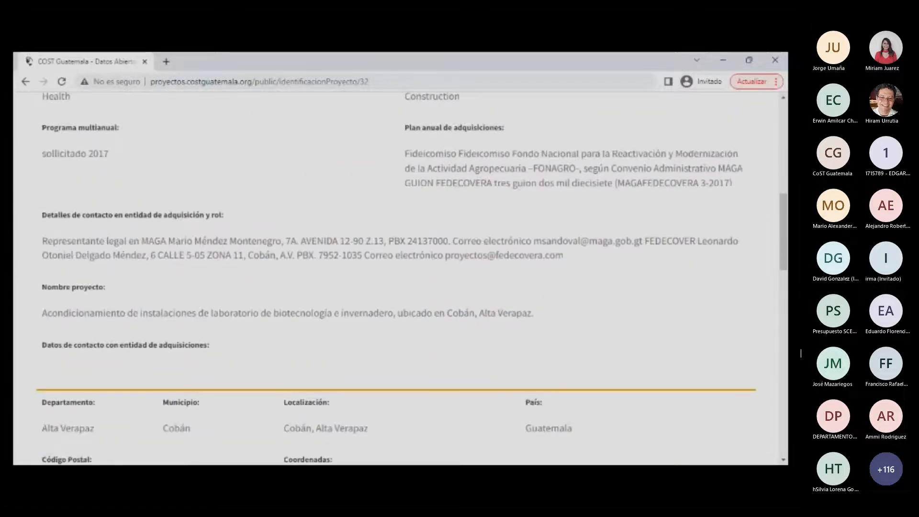
scroll(400, 282, down, 6)
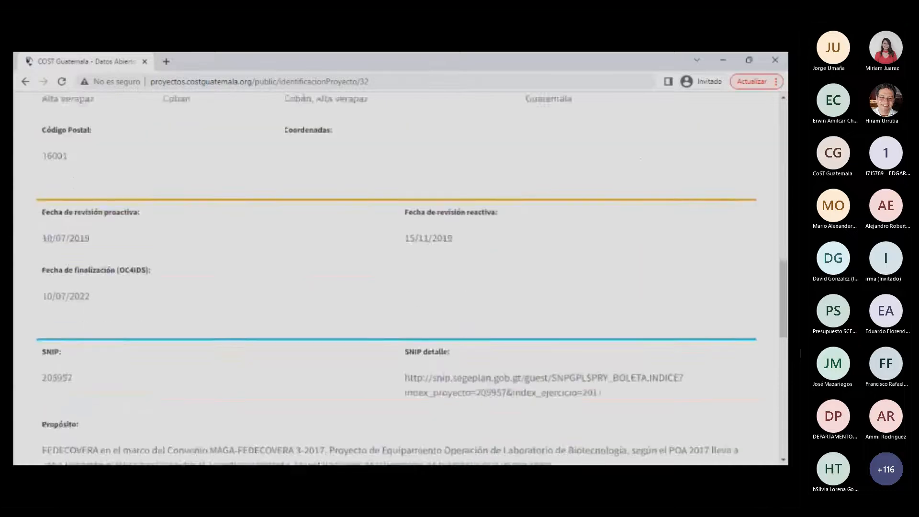
scroll(400, 282, down, 6)
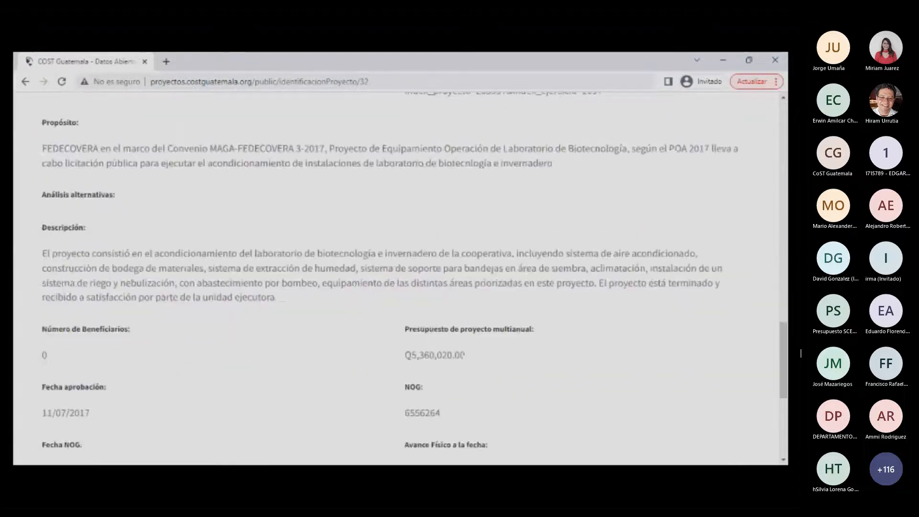
scroll(400, 281, down, 3)
scroll(401, 281, down, 3)
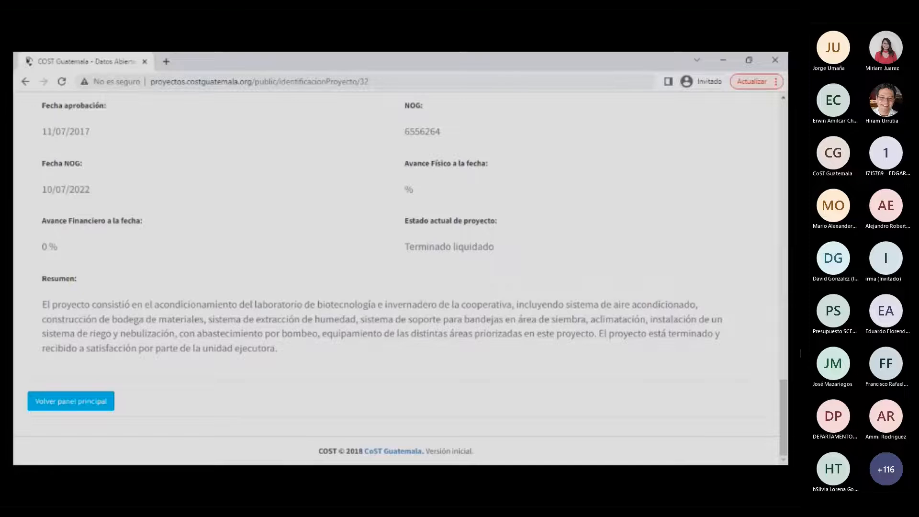
scroll(400, 281, up, 15)
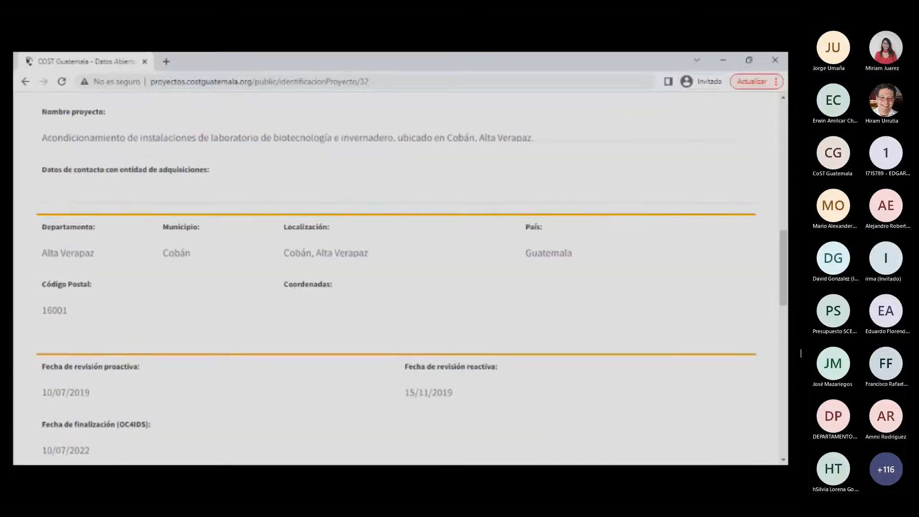
scroll(401, 282, up, 10)
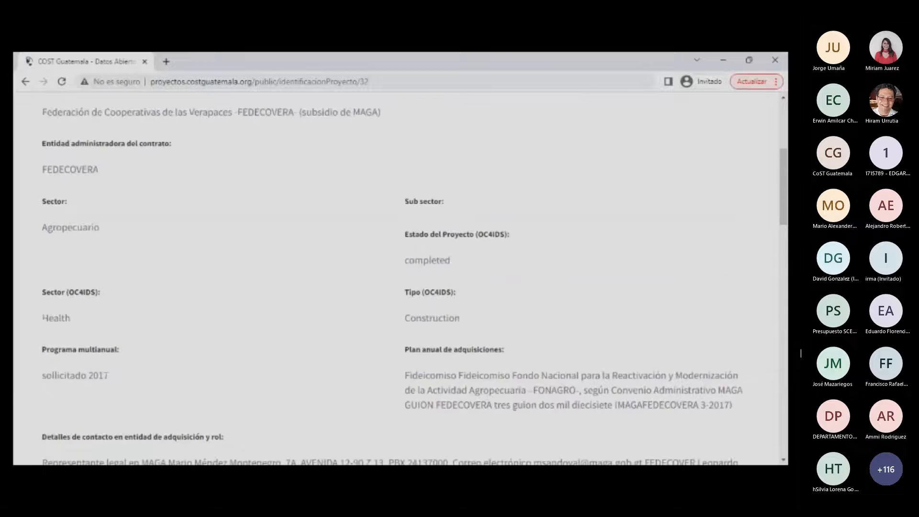
scroll(401, 282, up, 5)
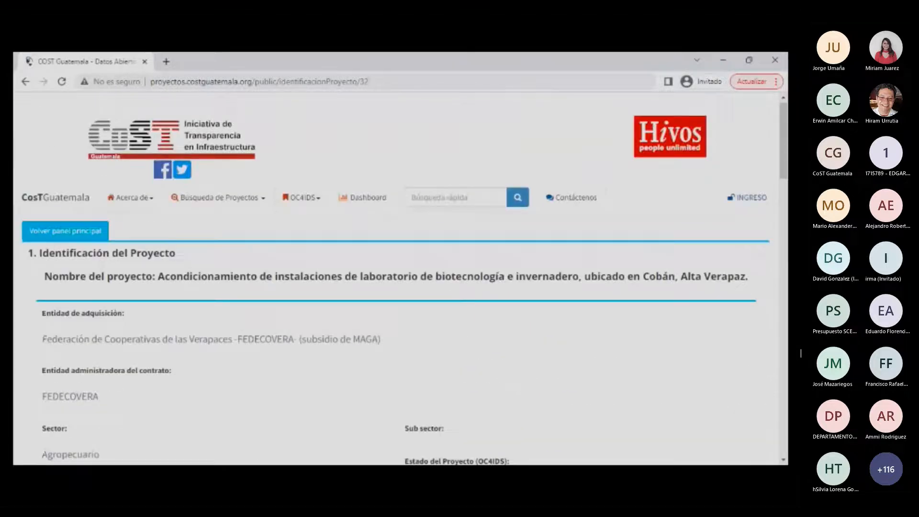
Step: Return to the project phases and review the items under Proceso de Diseño, Proceso de Ejecución and Proceso de Supervisión
click(25, 81)
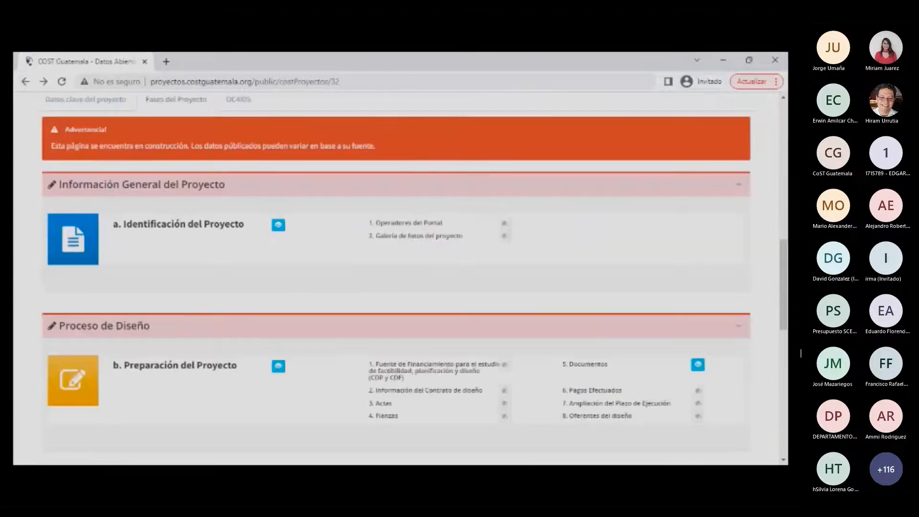
scroll(401, 281, down, 3)
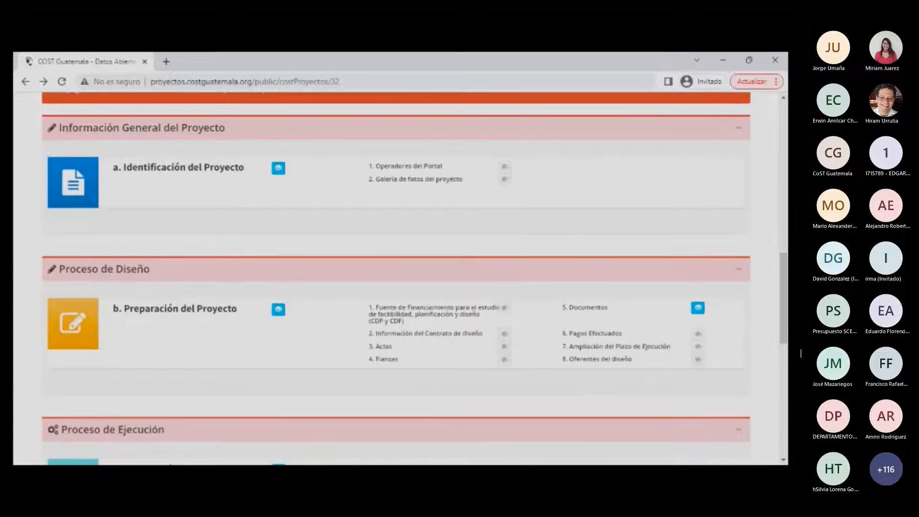
scroll(400, 281, down, 1)
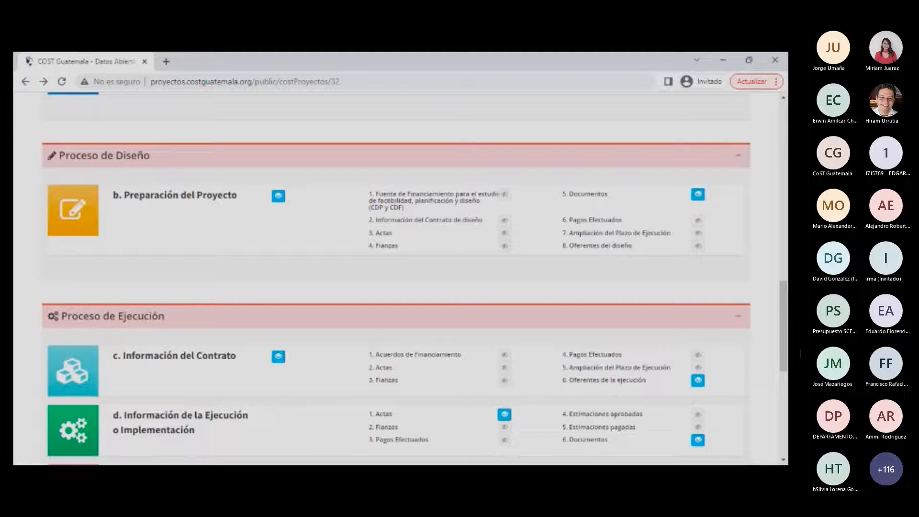
scroll(400, 281, down, 5)
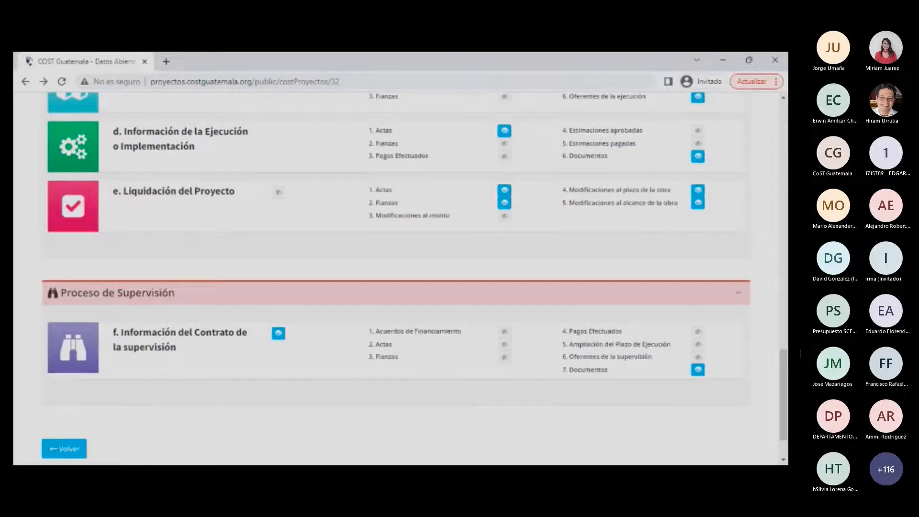
scroll(400, 282, up, 4)
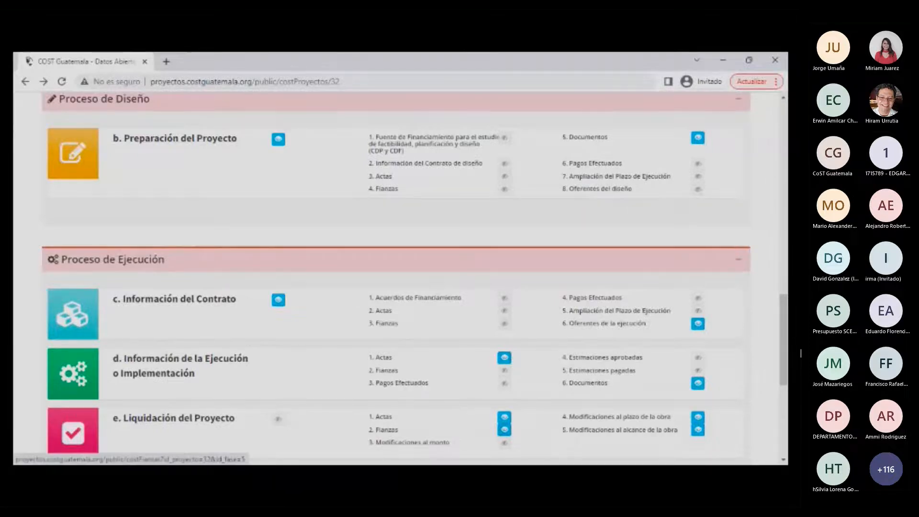
scroll(401, 282, down, 2)
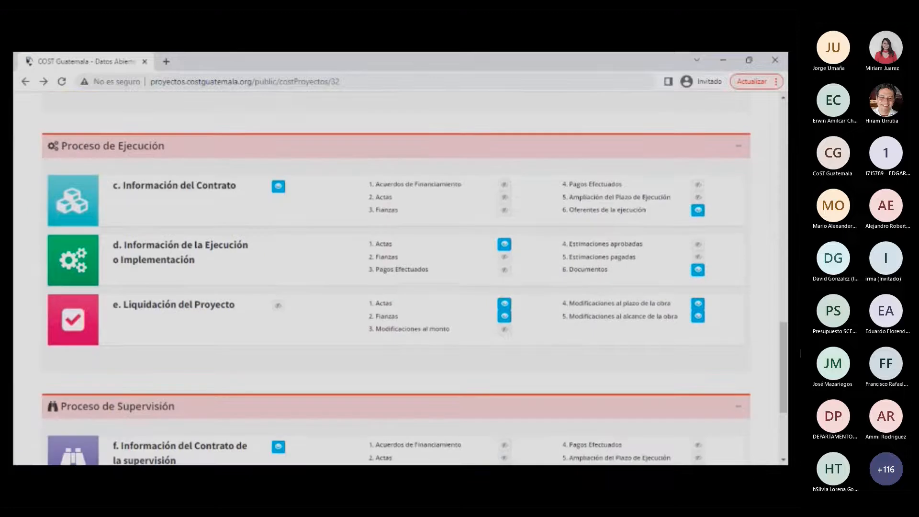
scroll(400, 282, down, 2)
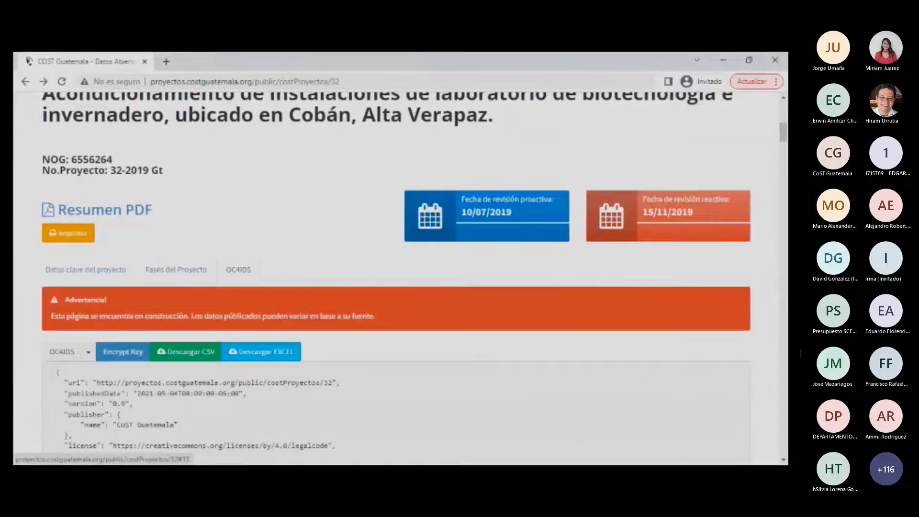
Step: Examine the project's OC4IDS data, covering its general fields, locations, parties and documents, and return to the start of the listing
scroll(401, 278, down, 3)
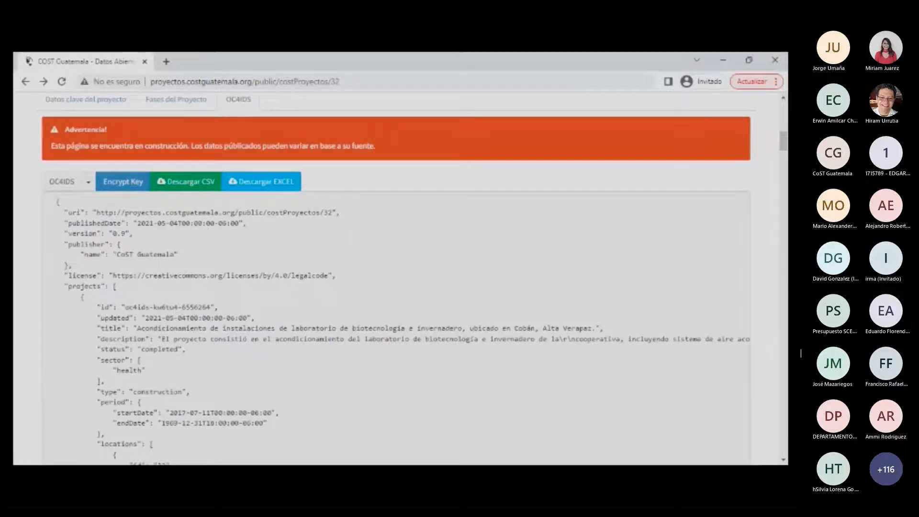
scroll(401, 278, down, 1)
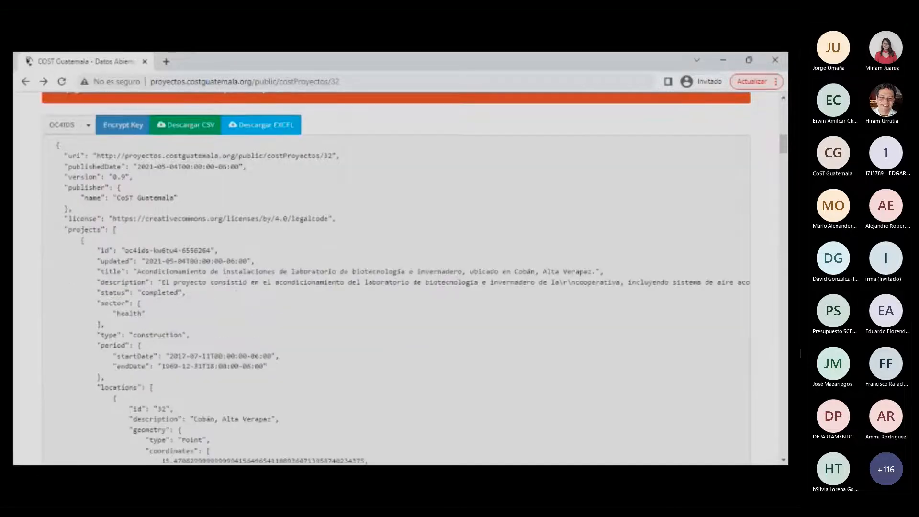
scroll(401, 278, down, 1)
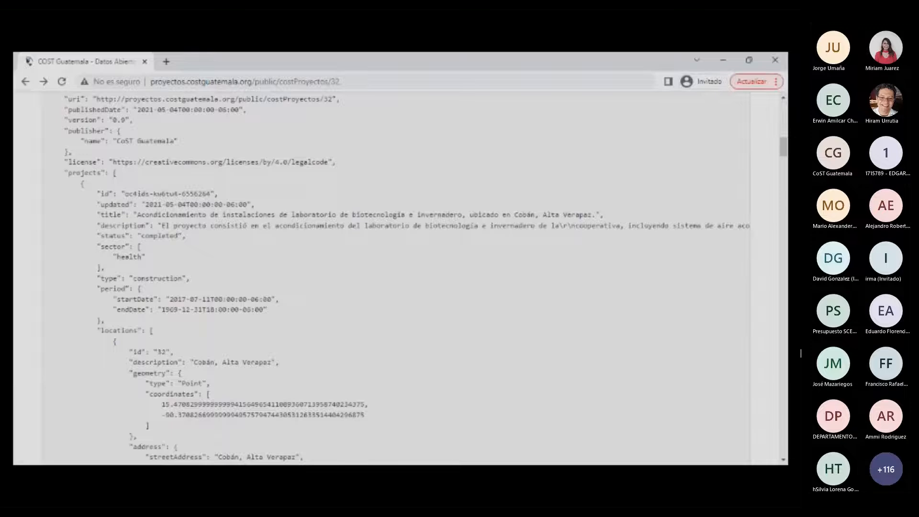
scroll(400, 278, down, 1)
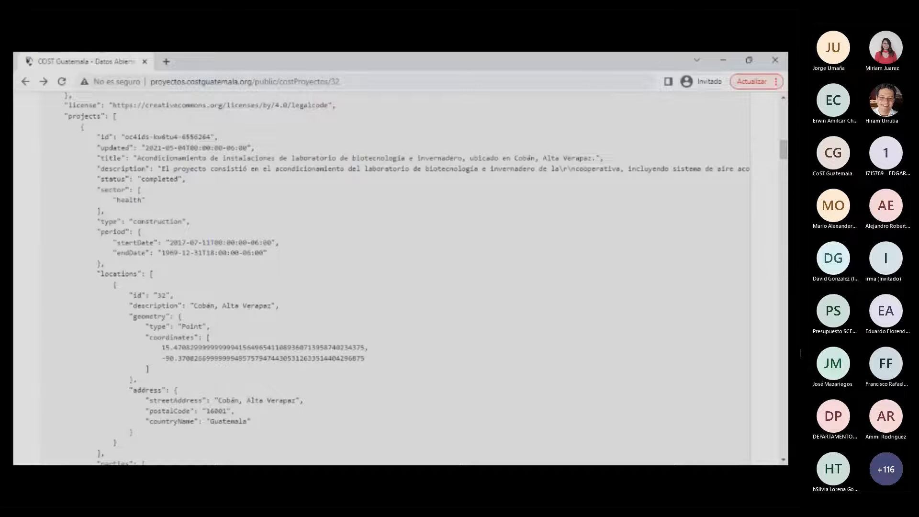
scroll(400, 278, down, 2)
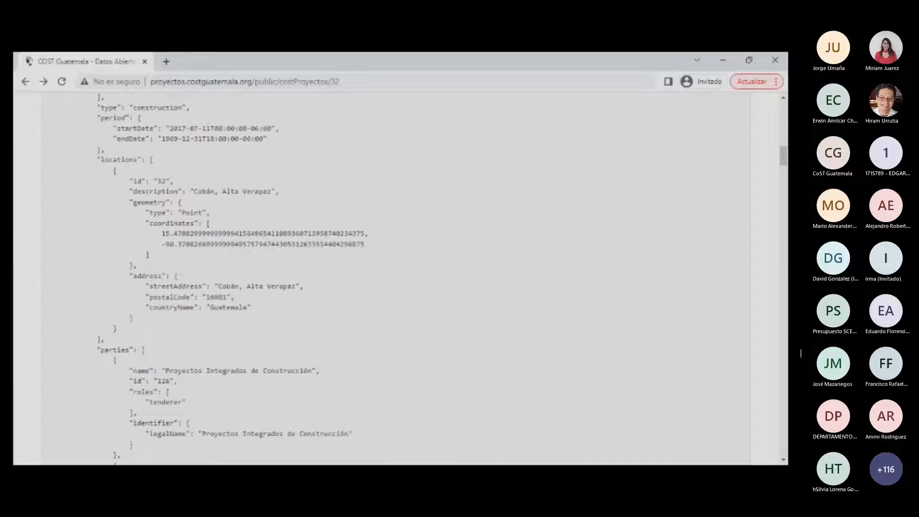
scroll(400, 277, down, 5)
scroll(400, 278, down, 1)
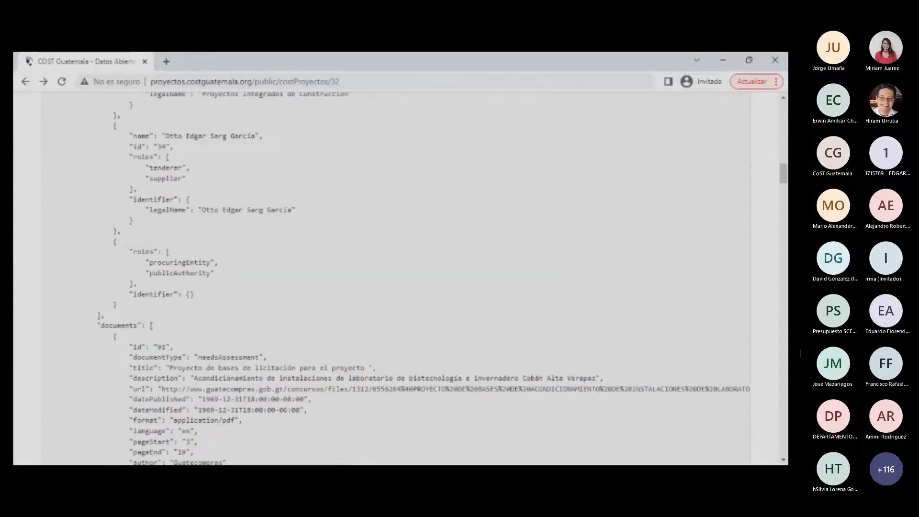
scroll(401, 278, down, 1)
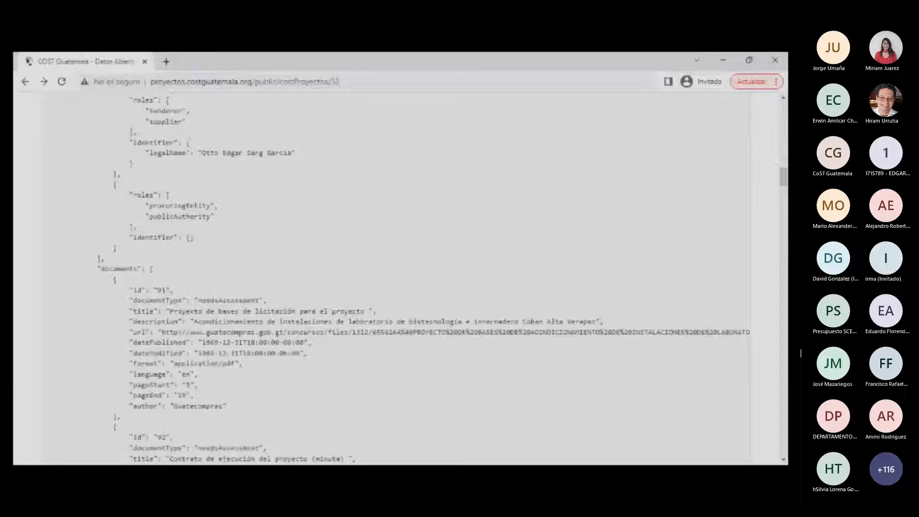
scroll(400, 277, down, 12)
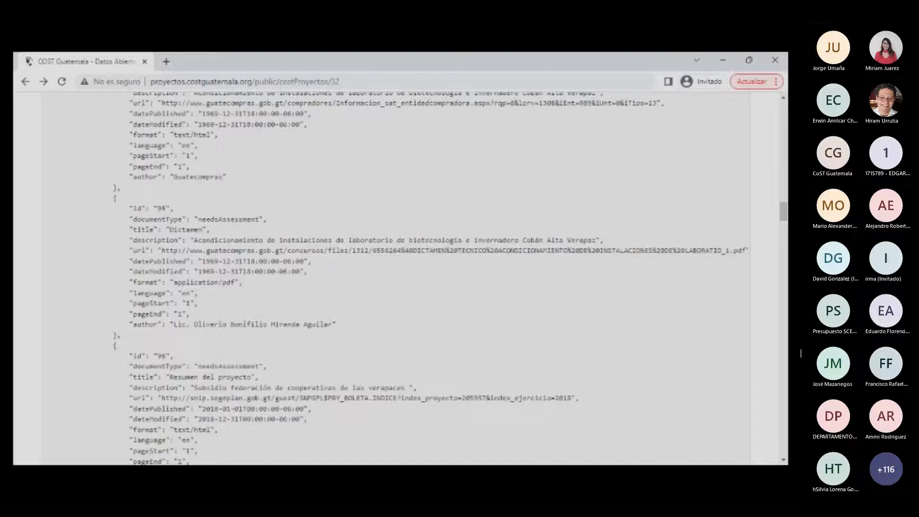
scroll(401, 278, up, 10)
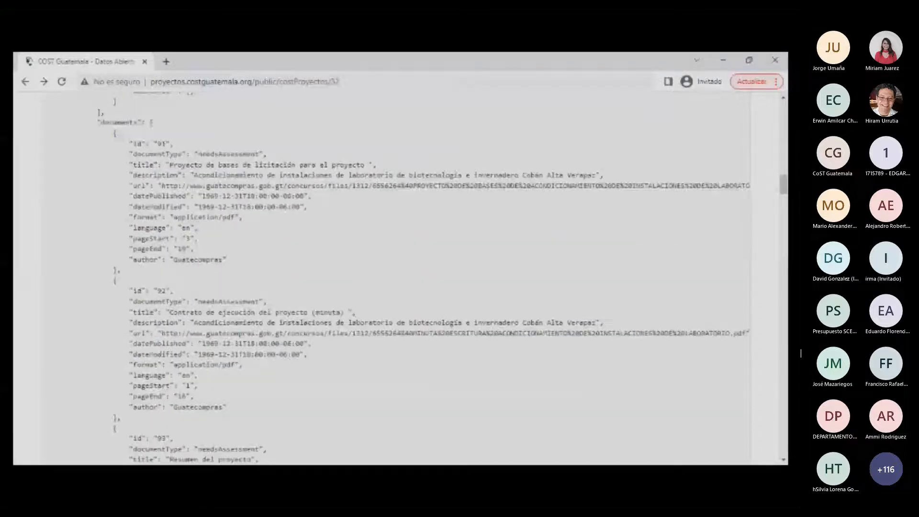
scroll(401, 277, up, 20)
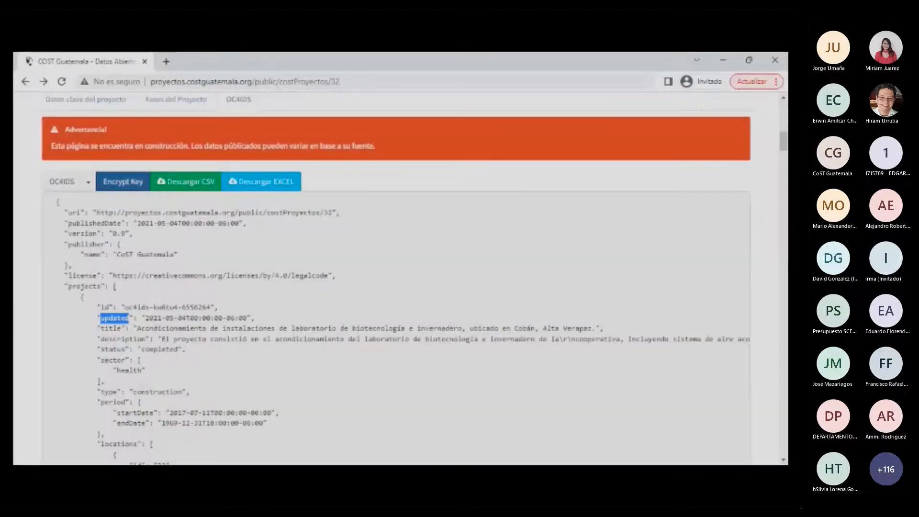
Step: Search the OC4IDS download page for projects with Estado set to "completed (Completado)"
mouse_move(469, 340)
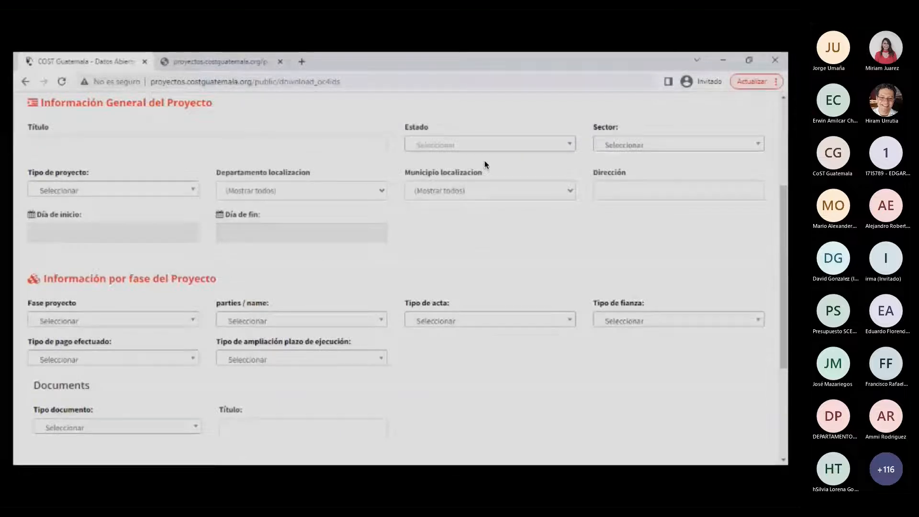
click(484, 145)
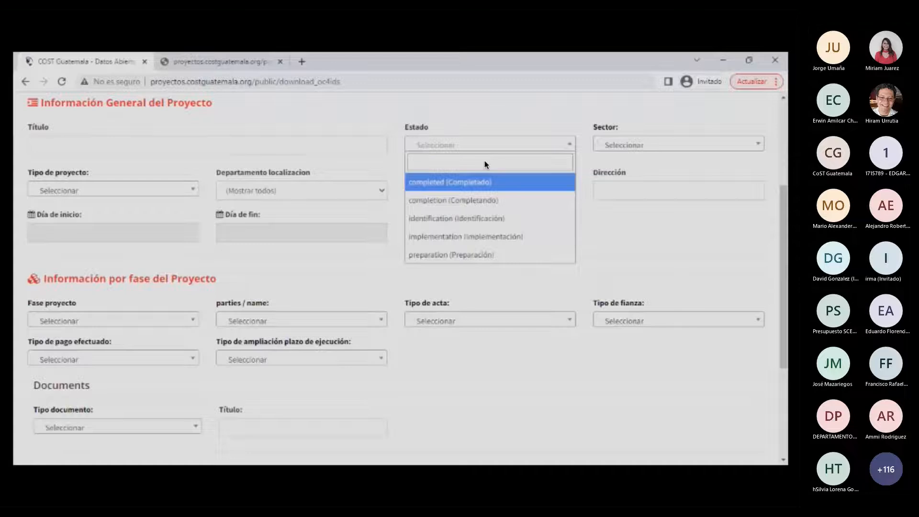
key(Return)
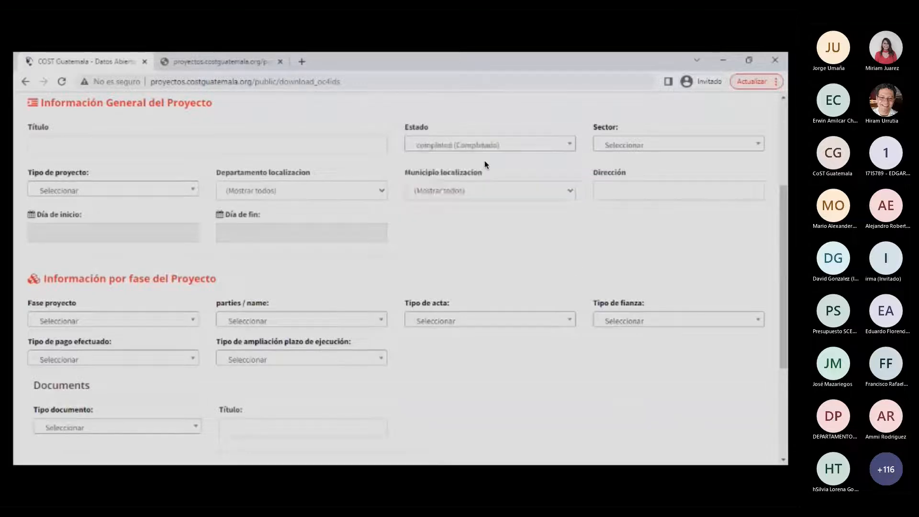
scroll(485, 160, down, 4)
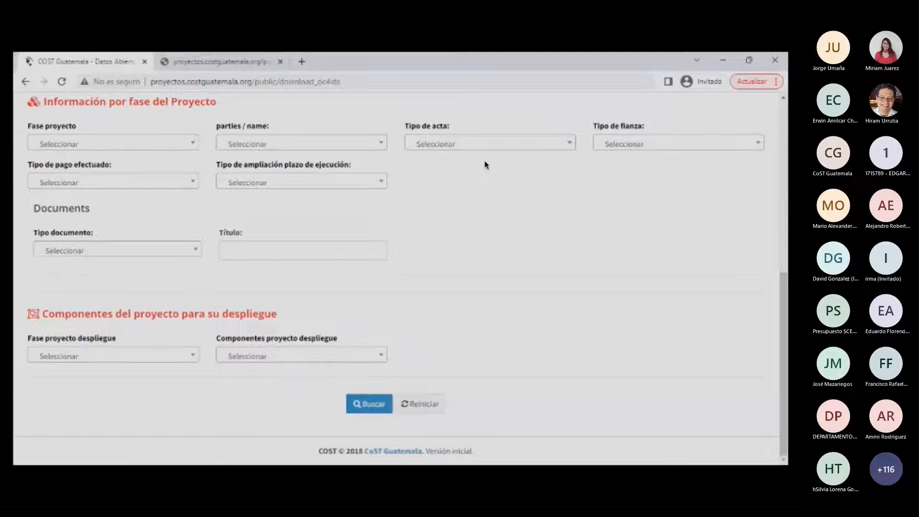
key(Return)
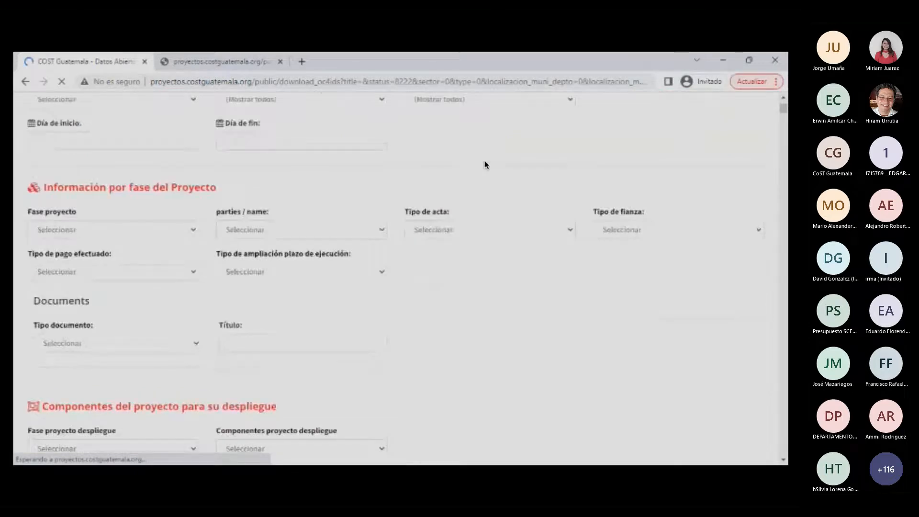
Step: Highlight the status line of the Chiquimulilla canal dredging project in the OC4IDS results and examine its contracting processes
scroll(484, 164, down, 3)
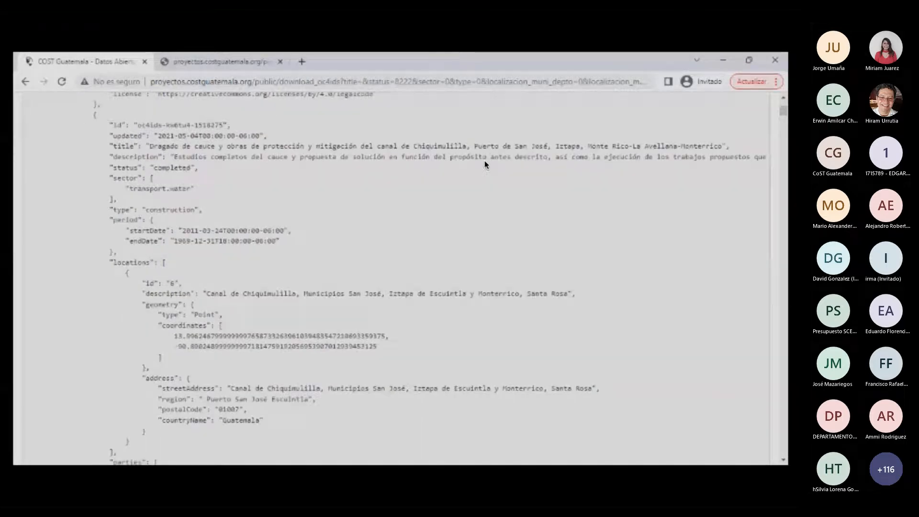
mouse_move(199, 168)
mouse_down()
mouse_move(173, 158)
mouse_move(110, 168)
mouse_up()
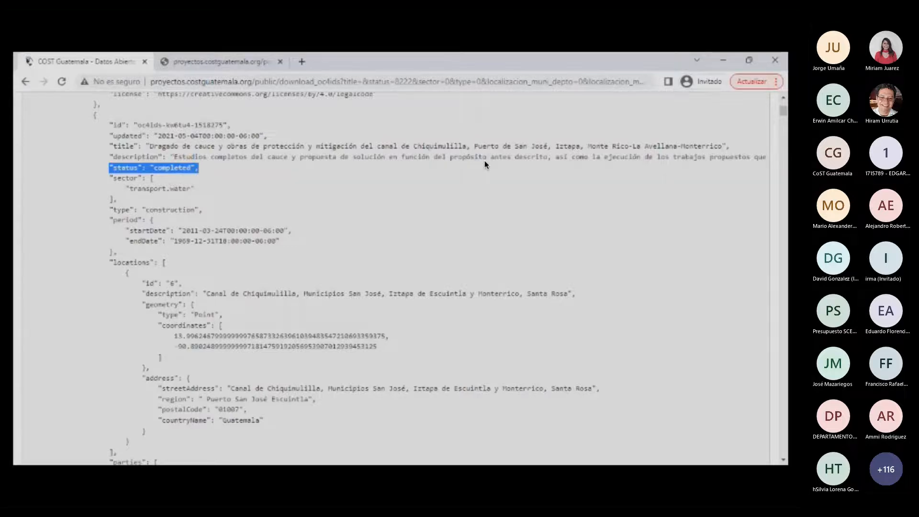
scroll(485, 165, down, 15)
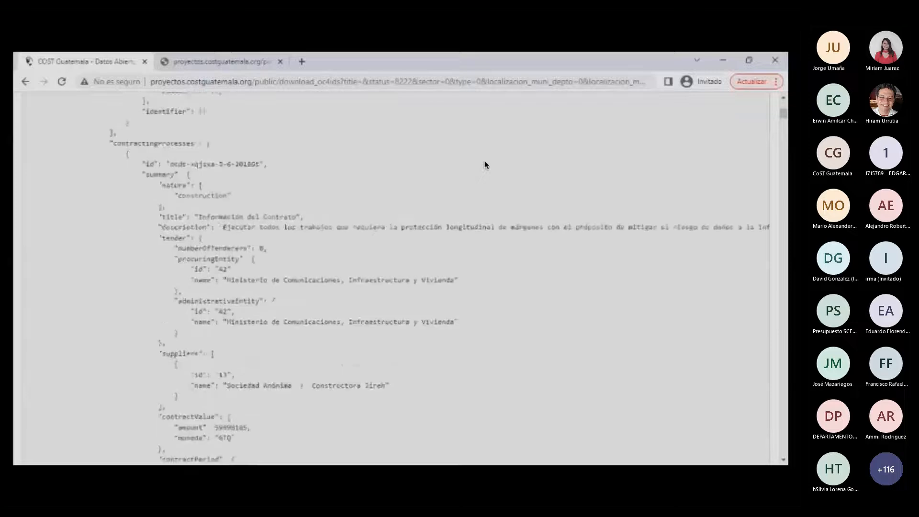
Step: Highlight the status line of the "Rehabilitación de la Unidad de Riego Cabañas" project in the OC4IDS results
scroll(485, 165, down, 15)
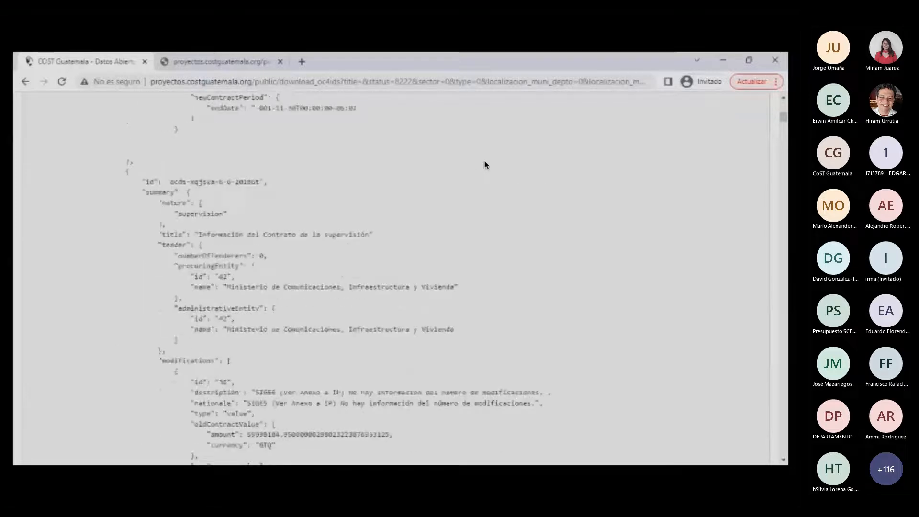
scroll(484, 165, down, 10)
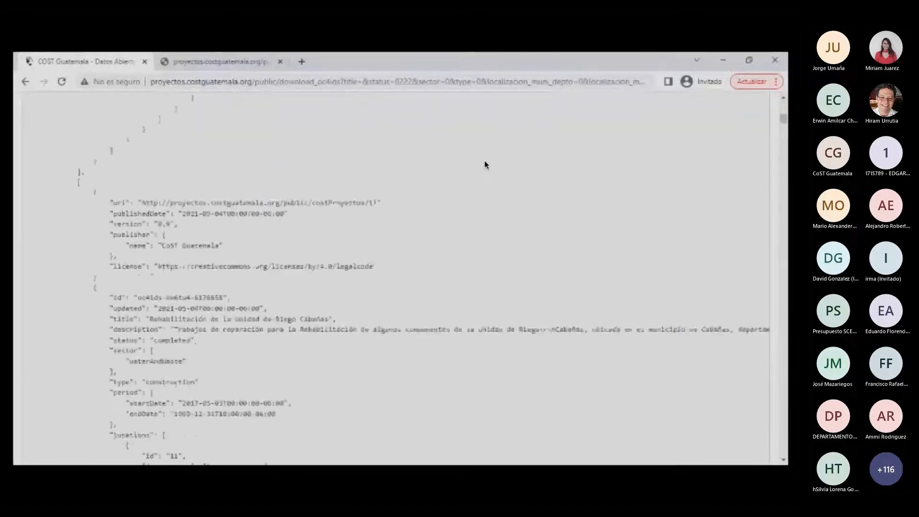
scroll(485, 165, down, 3)
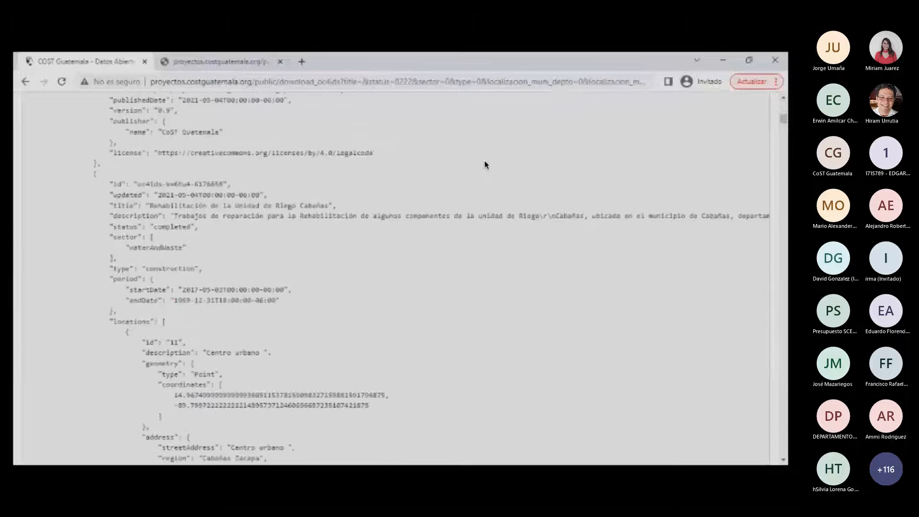
mouse_move(110, 227)
mouse_down()
mouse_move(219, 218)
mouse_move(199, 227)
mouse_up()
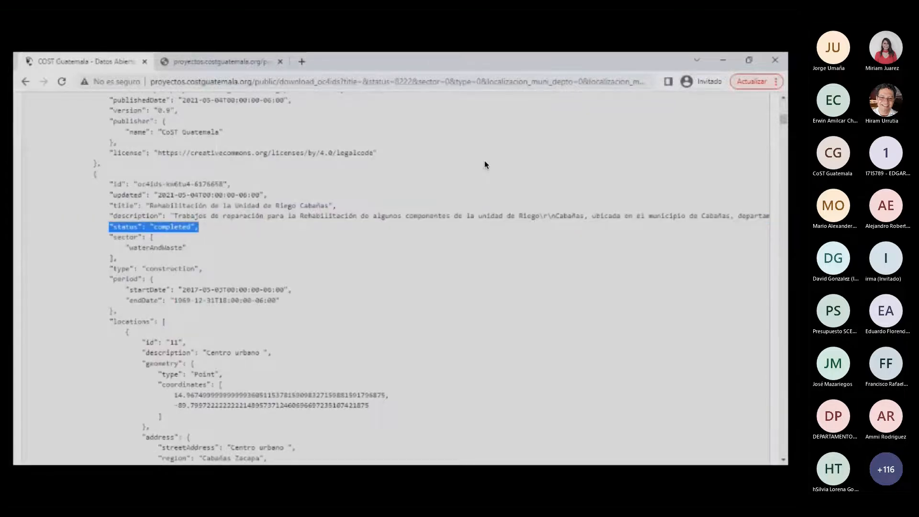
scroll(485, 165, down, 15)
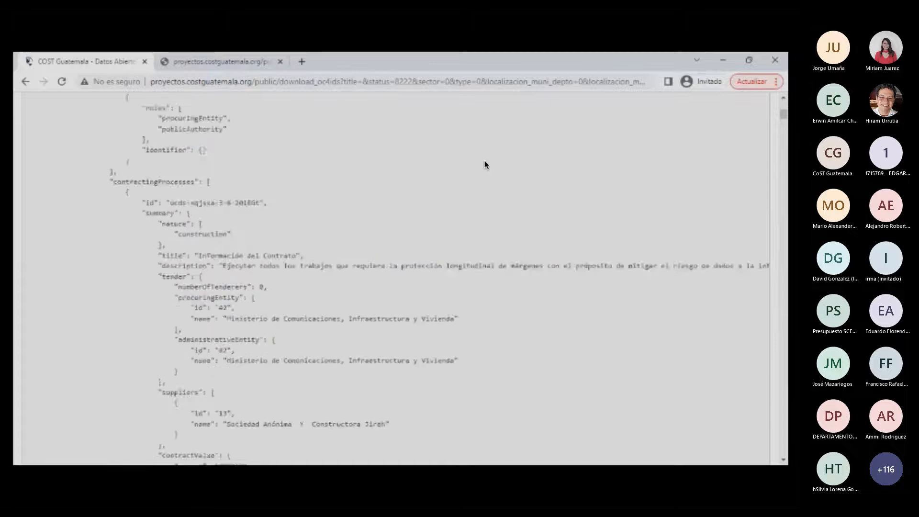
Step: Return to the OC4IDS search form and examine the Fase proyecto options under Información por fase del Proyecto
scroll(484, 165, up, 20)
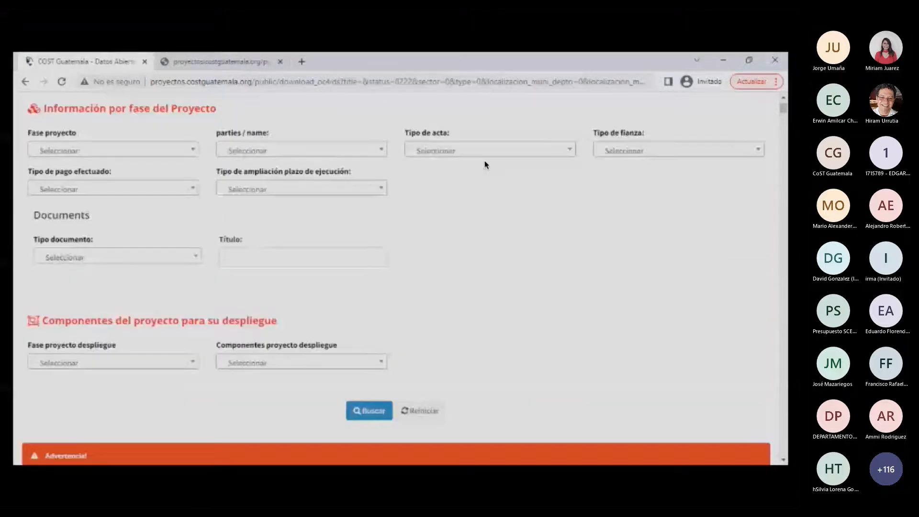
scroll(484, 165, up, 5)
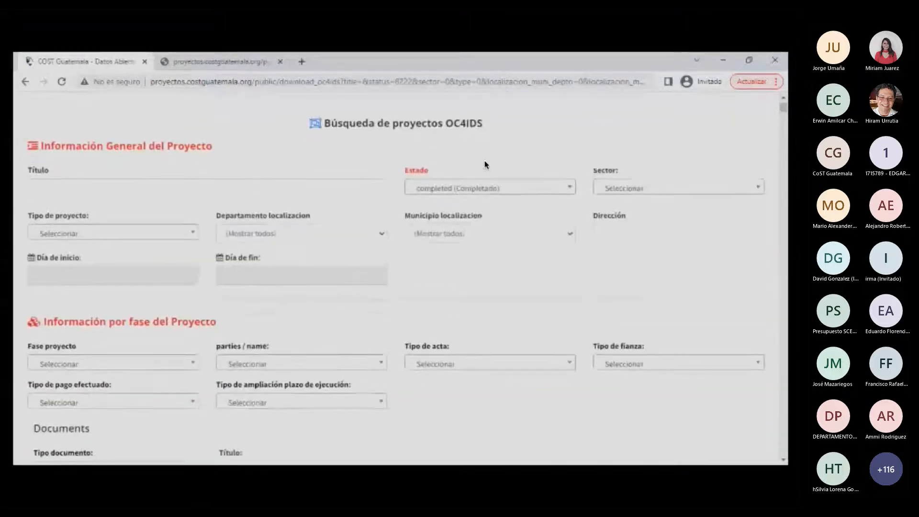
scroll(485, 164, down, 1)
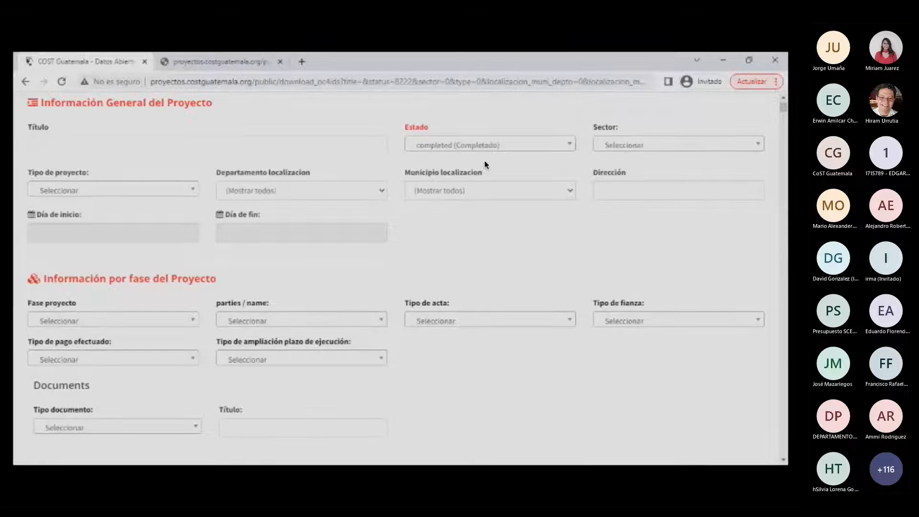
scroll(484, 162, down, 2)
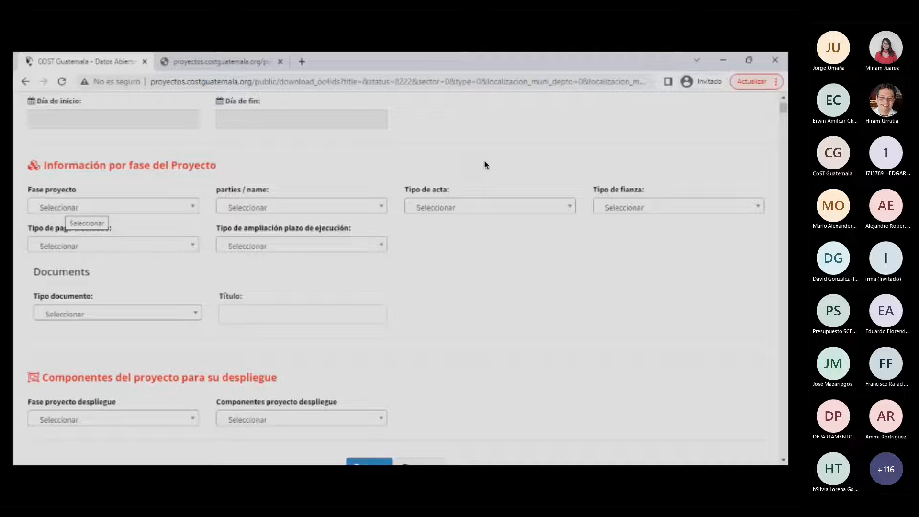
click(65, 208)
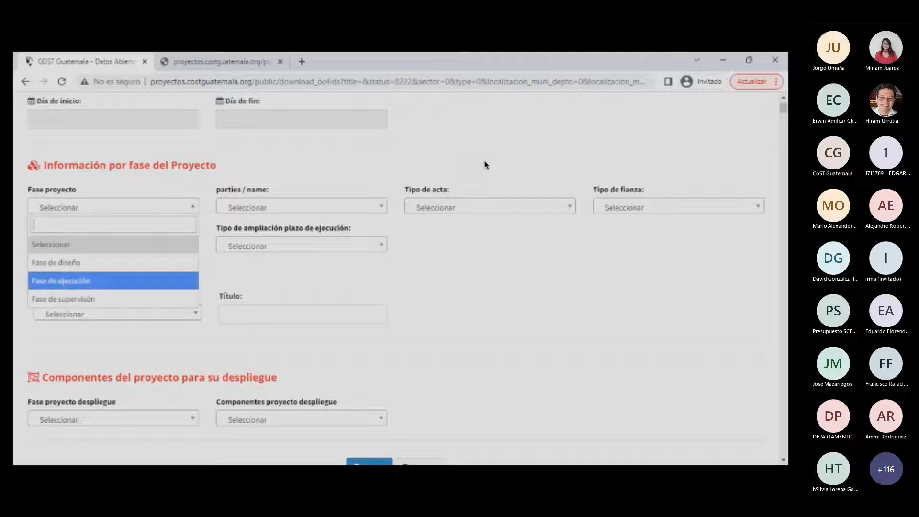
click(484, 163)
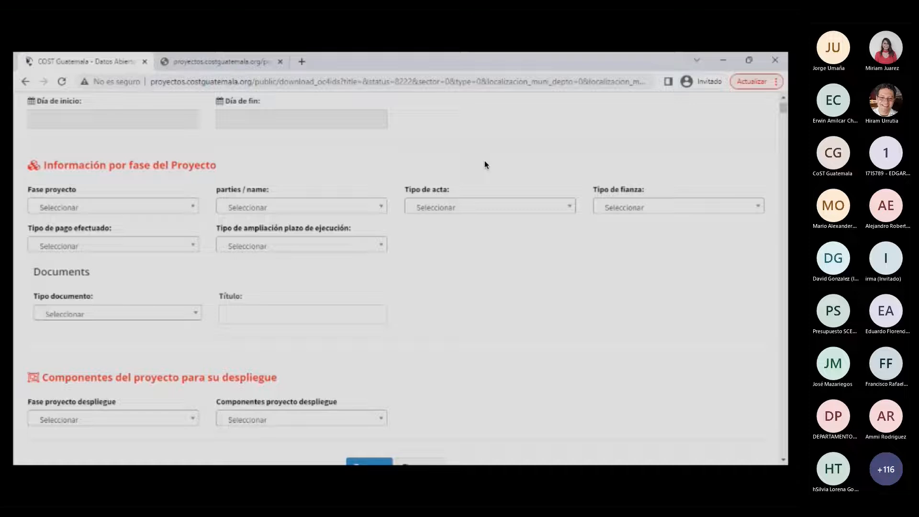
Step: Set Fase proyecto despliegue to "Fase de ejecución" and run the OC4IDS search
scroll(484, 163, down, 3)
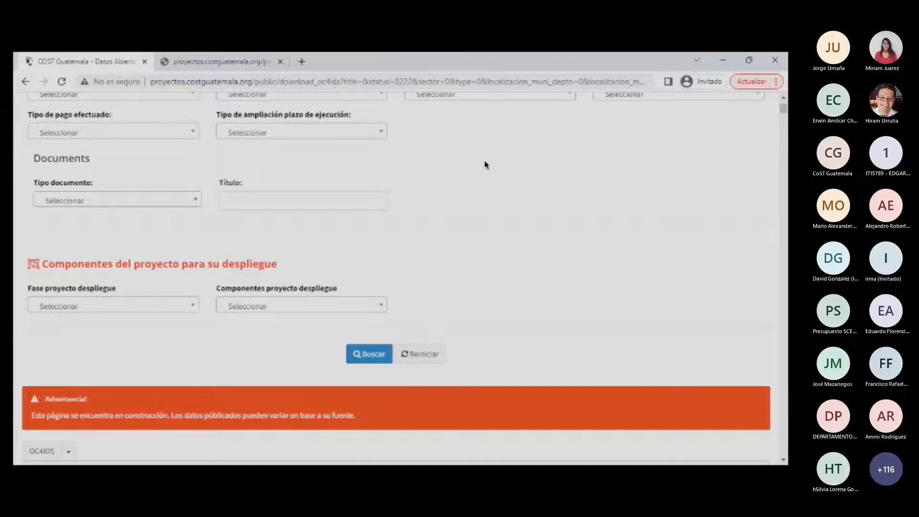
key(Return)
key(Down)
key(Down)
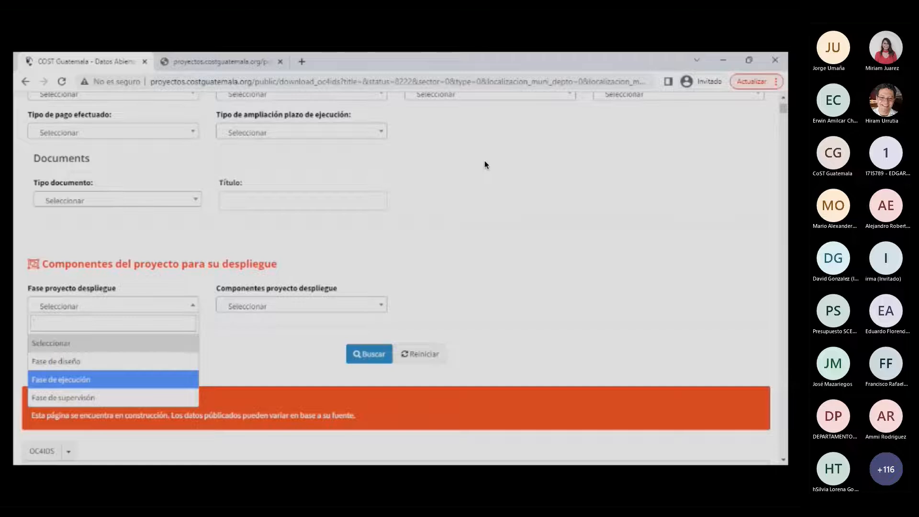
key(Return)
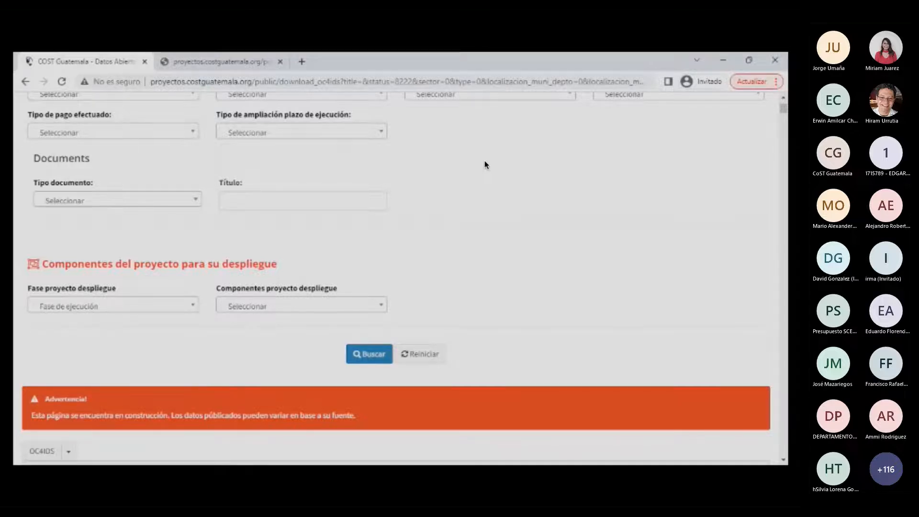
key(Return)
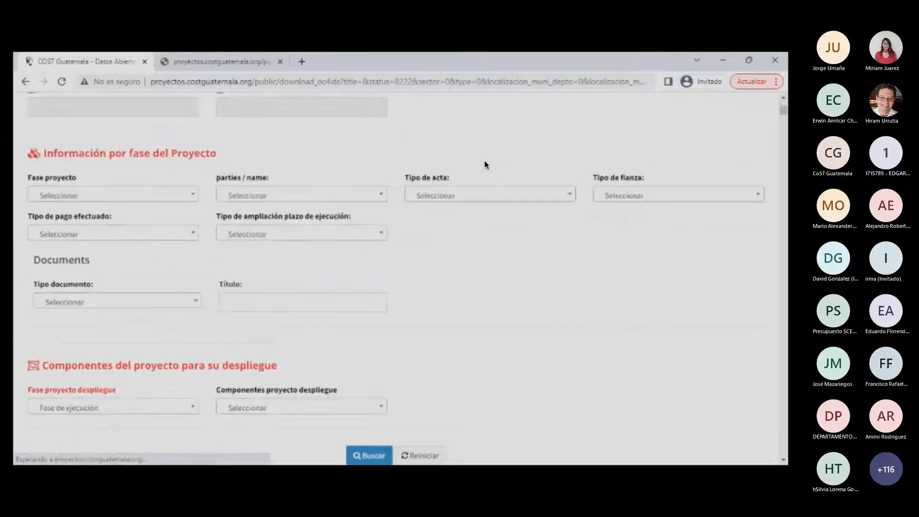
Step: Examine the first project's construction contract in the OC4IDS results and highlight its contractingProcess heading
scroll(485, 161, down, 10)
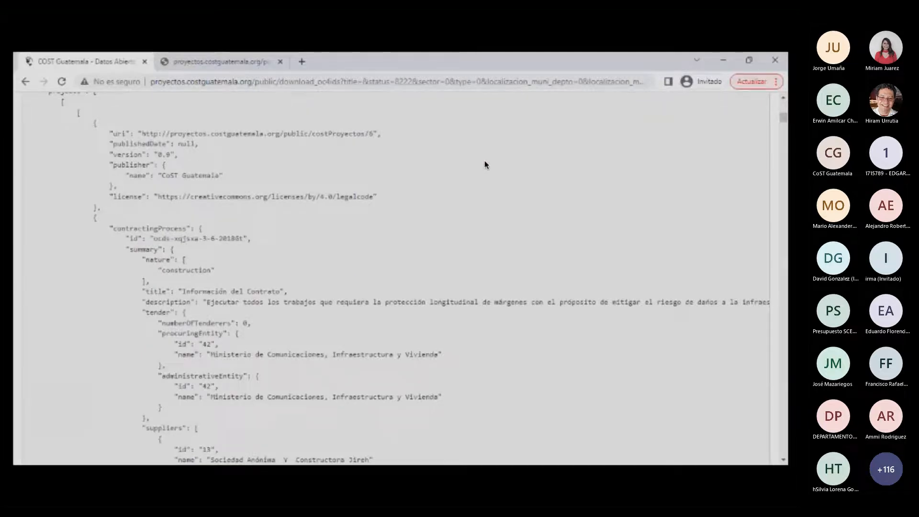
scroll(484, 163, up, 1)
scroll(484, 165, up, 1)
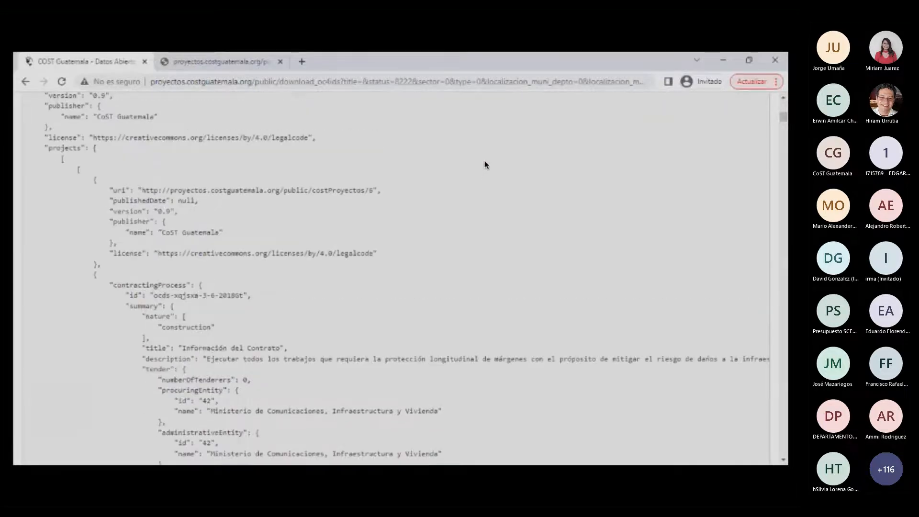
scroll(485, 165, down, 3)
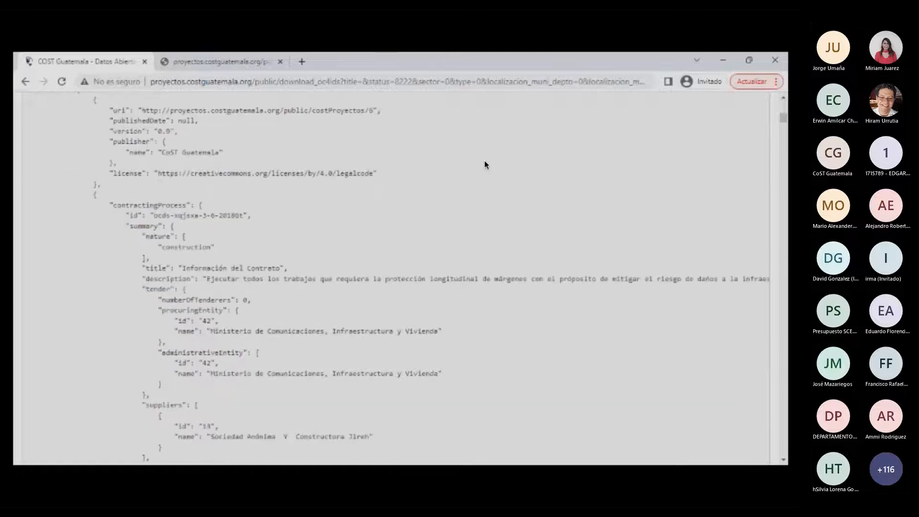
scroll(485, 165, down, 1)
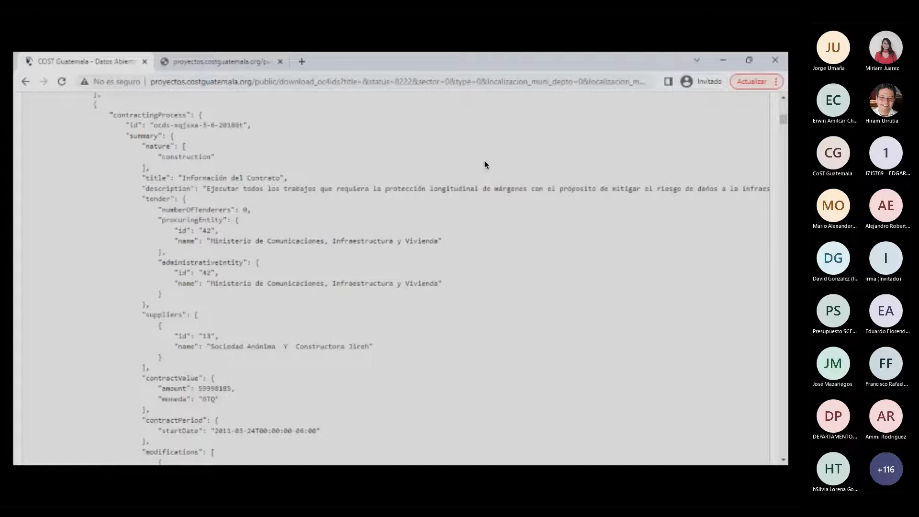
scroll(485, 165, down, 1)
scroll(484, 164, up, 1)
drag(110, 115, 198, 115)
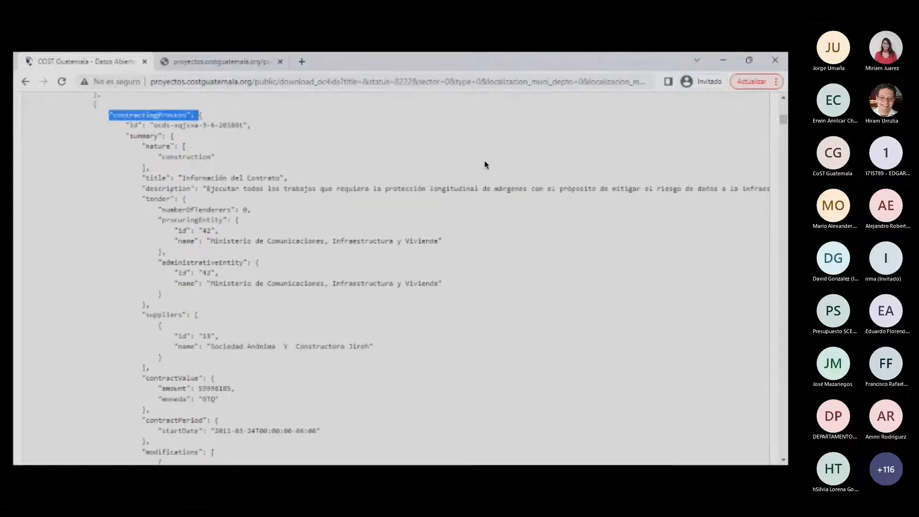
Step: Review the first contract's value and modifications, and highlight the start of the Cabañas project's contractingProcess block through its nature entry
scroll(484, 165, down, 5)
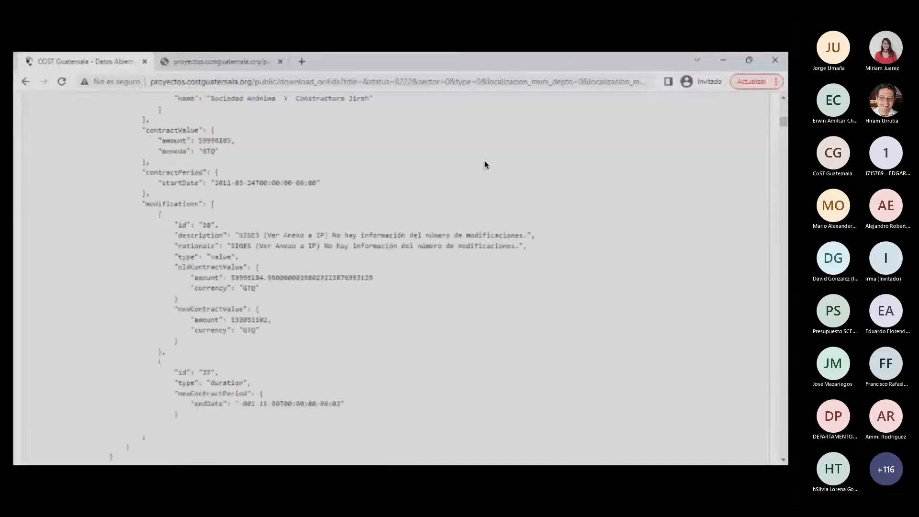
scroll(484, 165, down, 3)
scroll(484, 165, down, 1)
scroll(484, 165, down, 2)
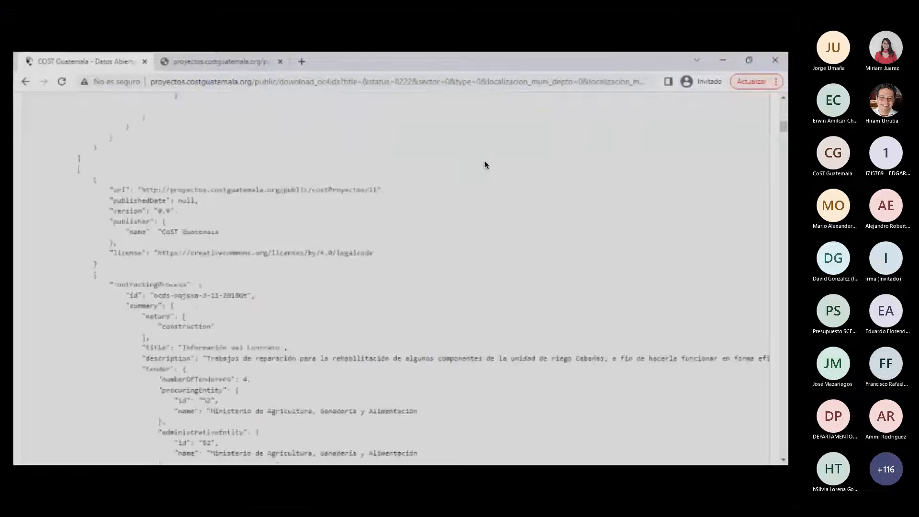
drag(110, 284, 215, 327)
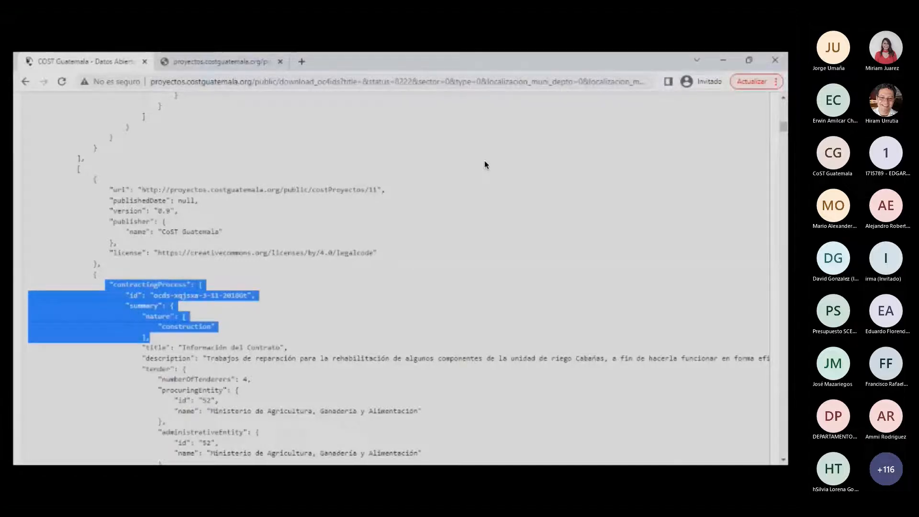
scroll(485, 164, down, 7)
Step: Open the unified OC4IDS data of the search results in a separate tab and return to the search page
scroll(485, 165, up, 15)
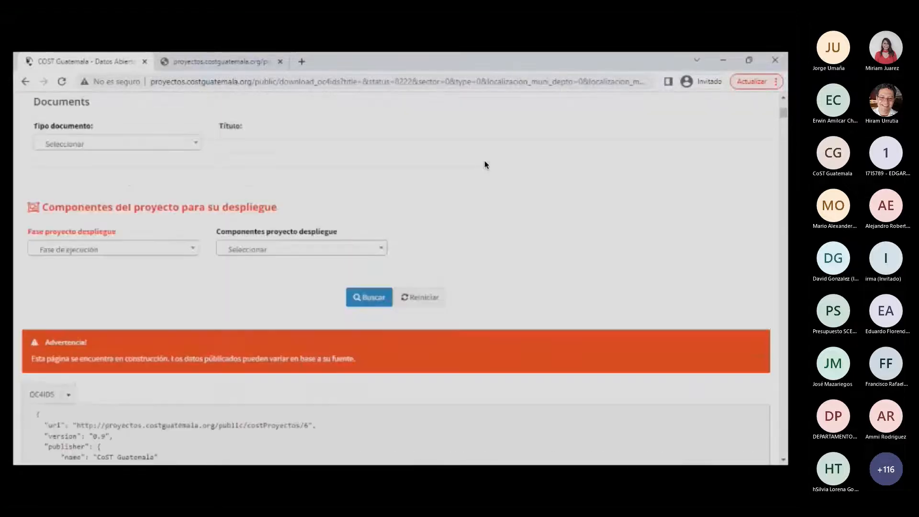
scroll(484, 165, down, 2)
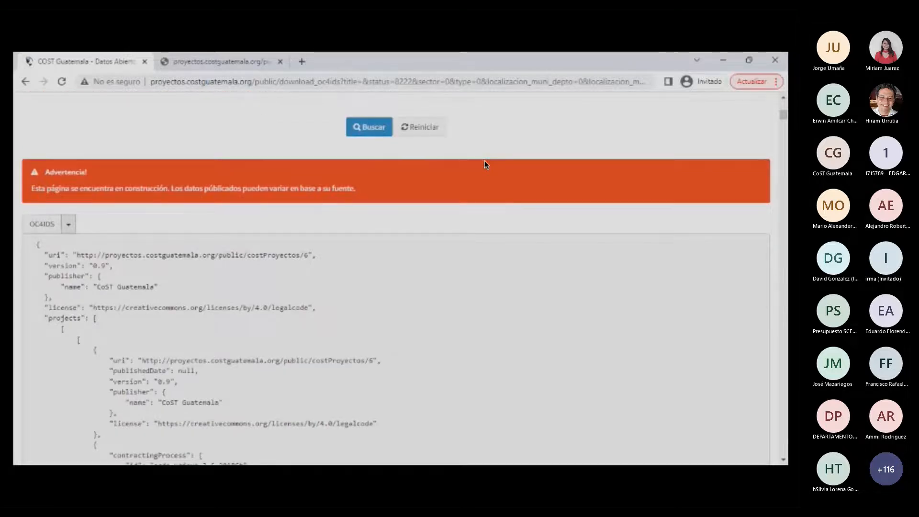
click(68, 224)
click(43, 246)
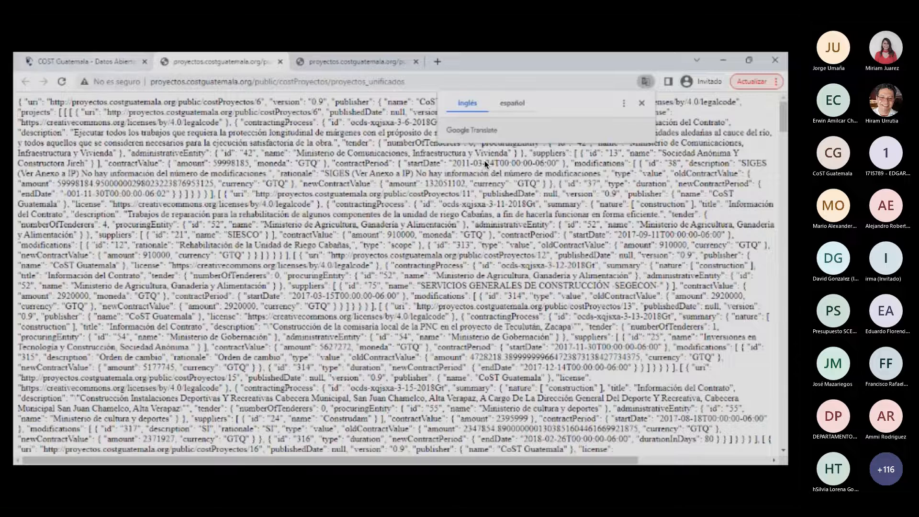
click(86, 62)
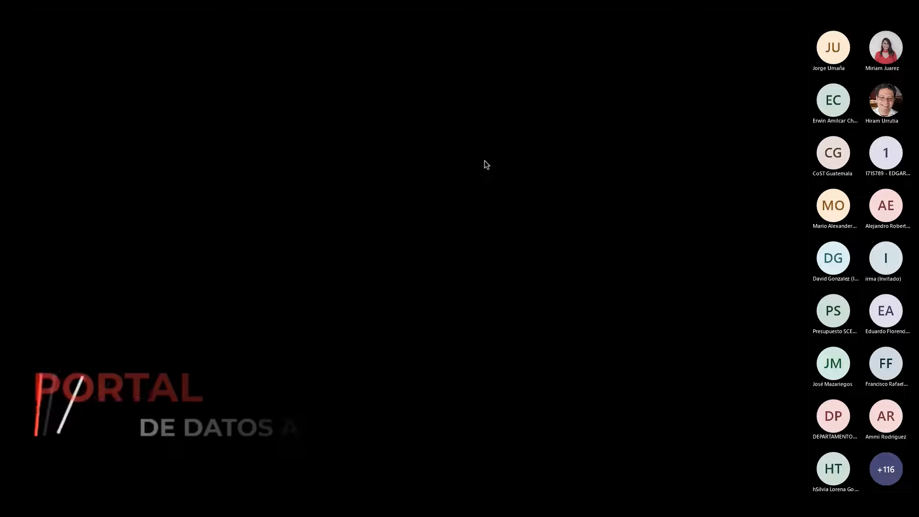
Step: Pause the portal video, switch to the browser showing the CoST Guatemala project list, and enlarge its window
mouse_move(311, 289)
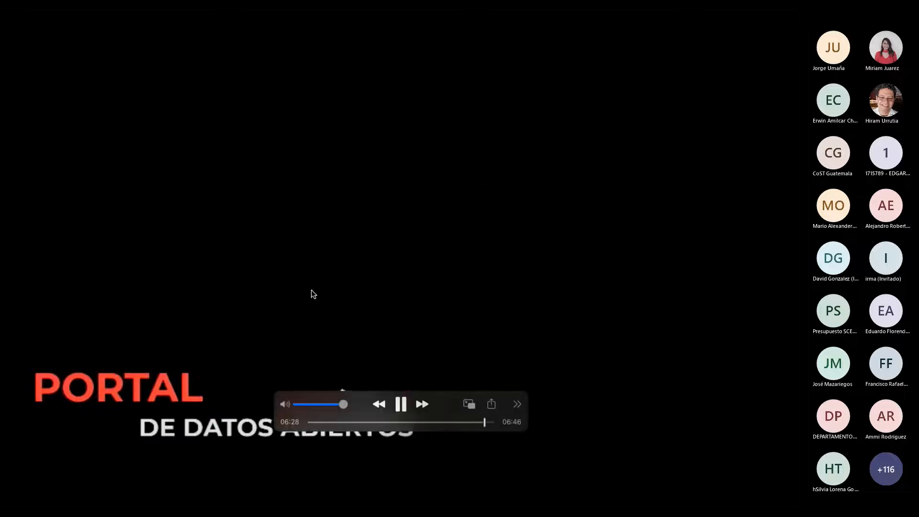
click(401, 405)
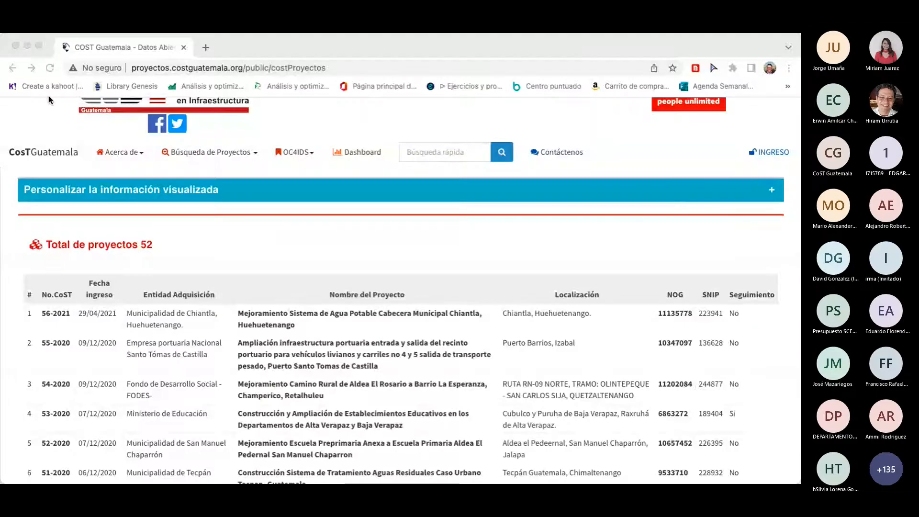
click(39, 45)
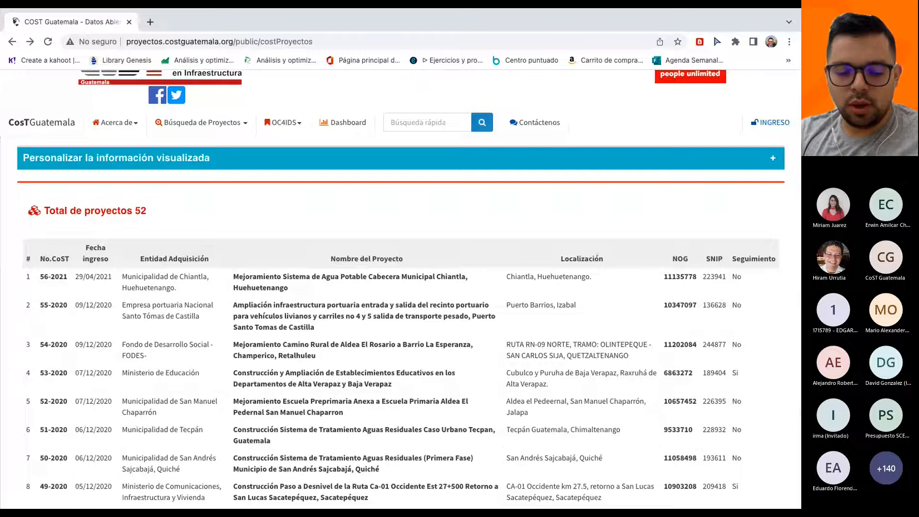
Step: Review the project list and open "Mejoramiento Camino Rural de Aldea El Rosario a Barrio La Esperanza, Champerico, Retalhuleu"
scroll(249, 164, down, 2)
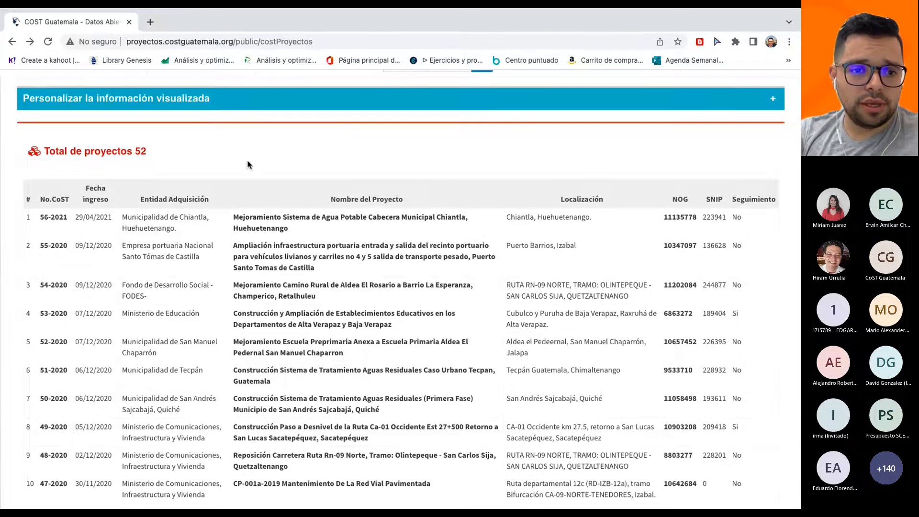
scroll(248, 164, down, 3)
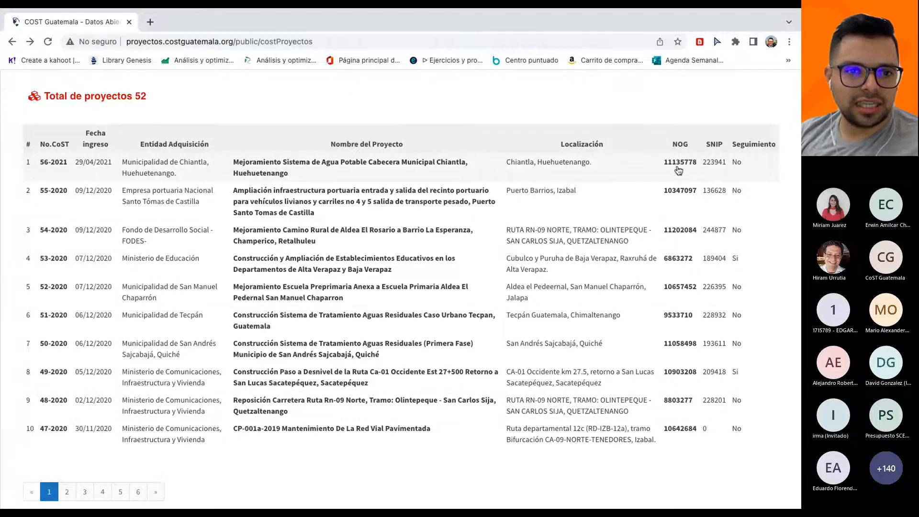
scroll(318, 283, up, 4)
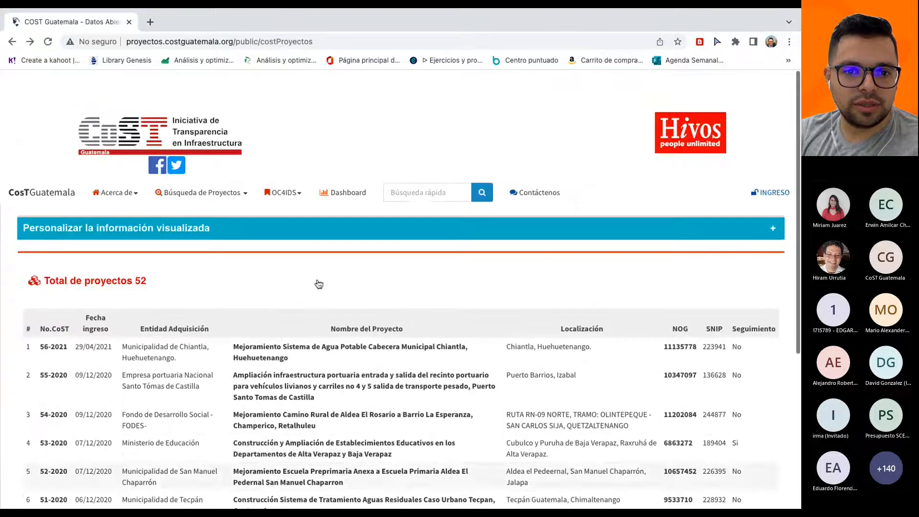
scroll(278, 179, down, 5)
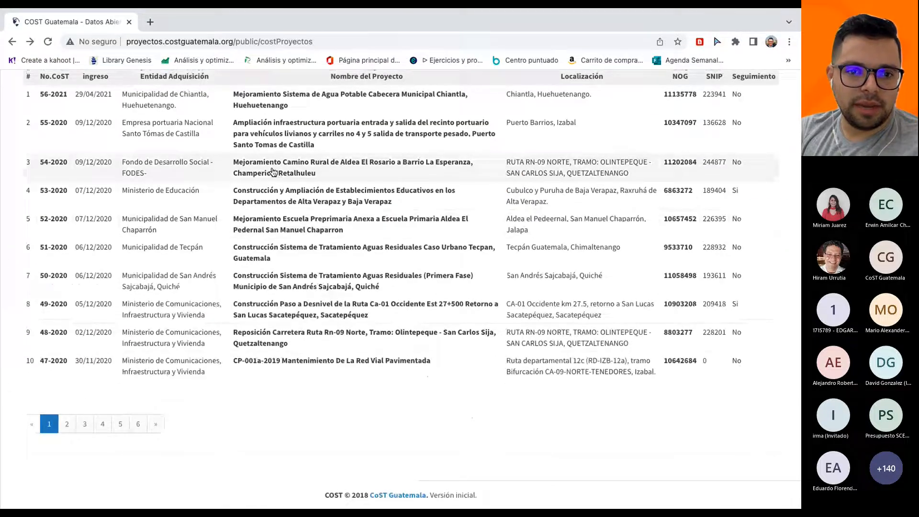
click(272, 169)
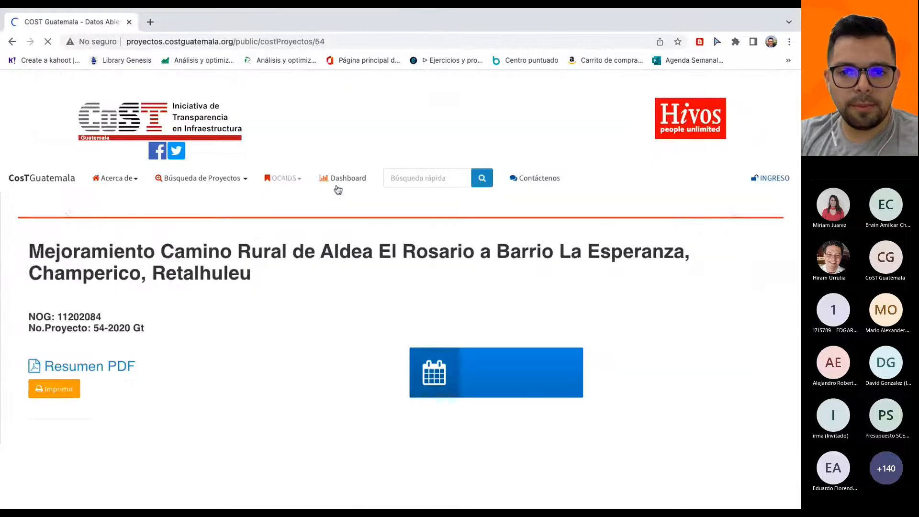
Step: Review the Champerico road project's key data, from its description and purpose to the entity in charge, current status and contracting method
scroll(243, 402, down, 3)
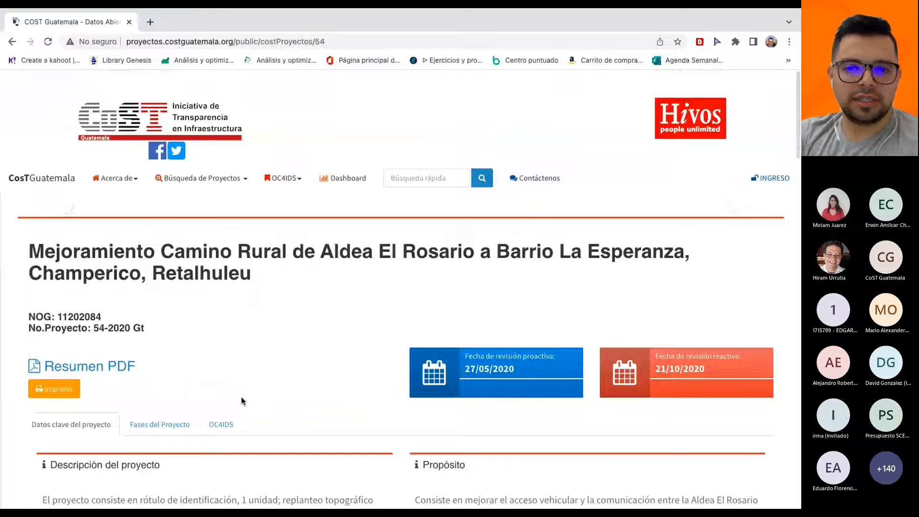
scroll(244, 402, down, 3)
scroll(243, 401, down, 4)
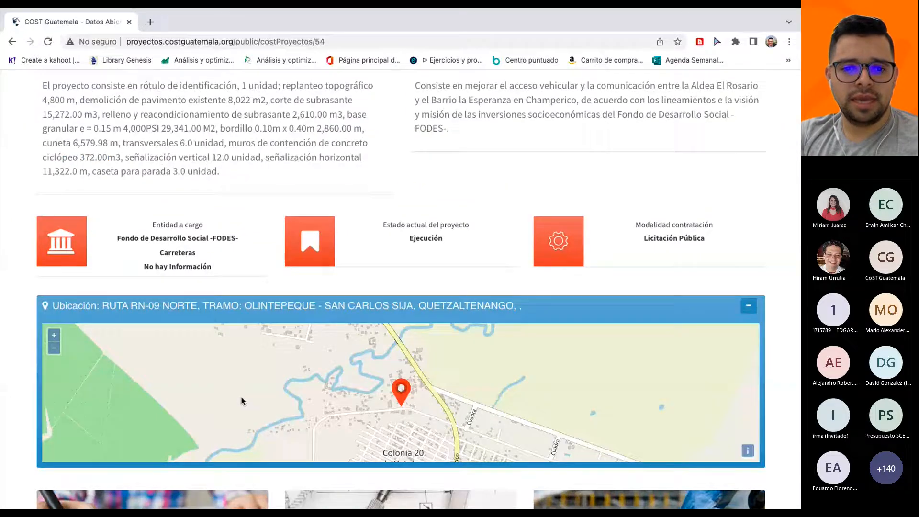
scroll(244, 402, down, 8)
scroll(241, 401, down, 1)
scroll(241, 398, up, 10)
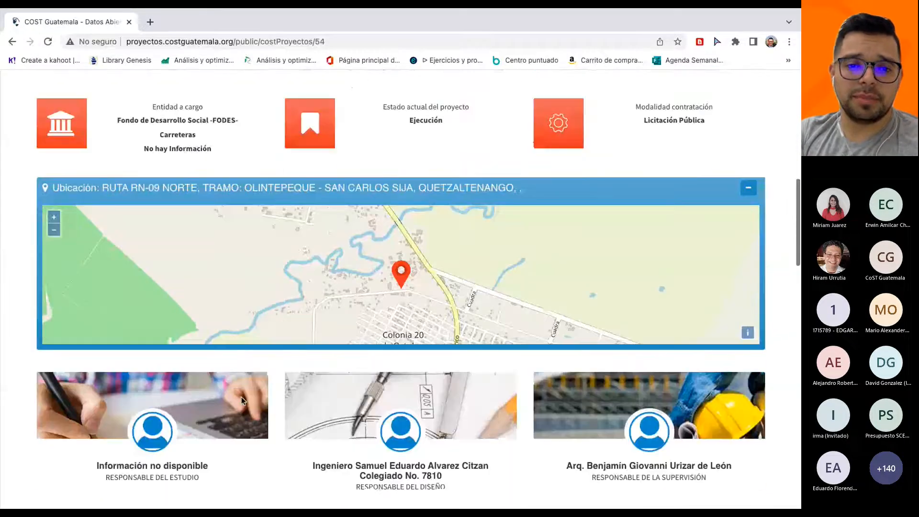
scroll(393, 429, down, 1)
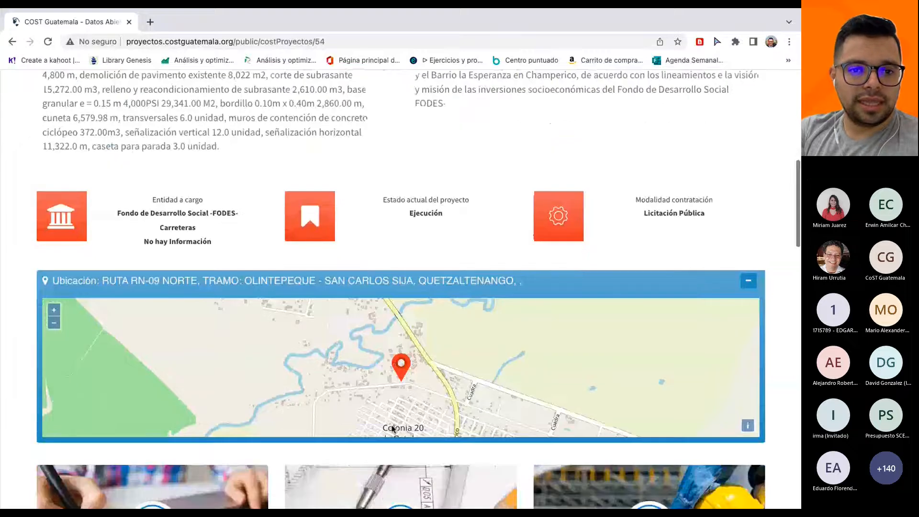
scroll(392, 429, up, 2)
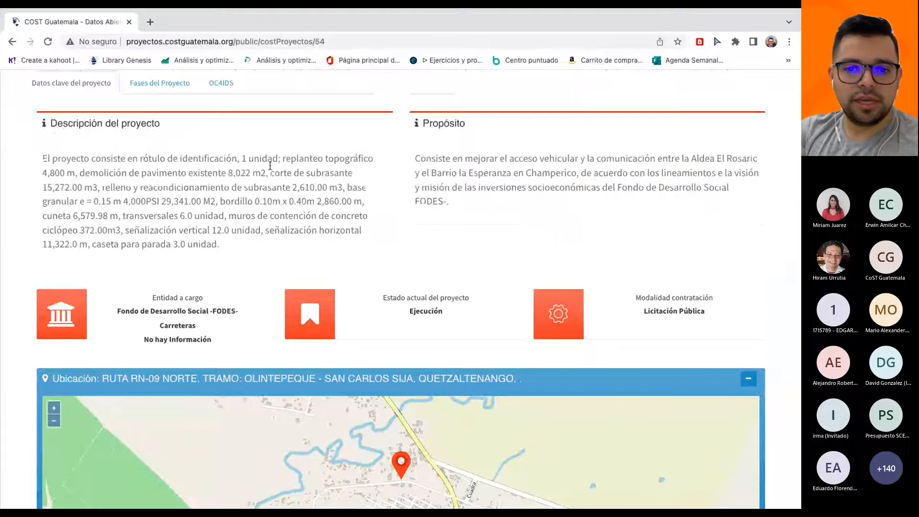
Step: Review the project's location map, the people responsible for study, design and supervision, and the contract summary cards
scroll(485, 281, down, 3)
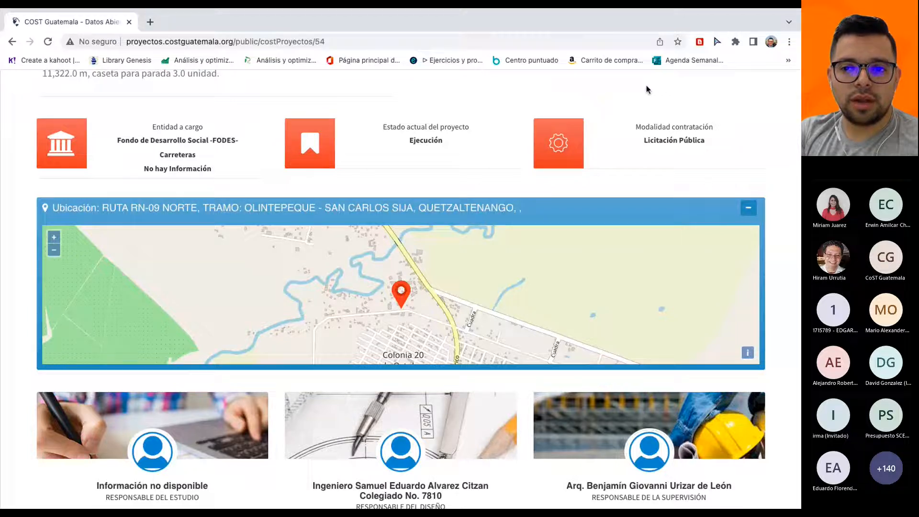
scroll(634, 191, down, 2)
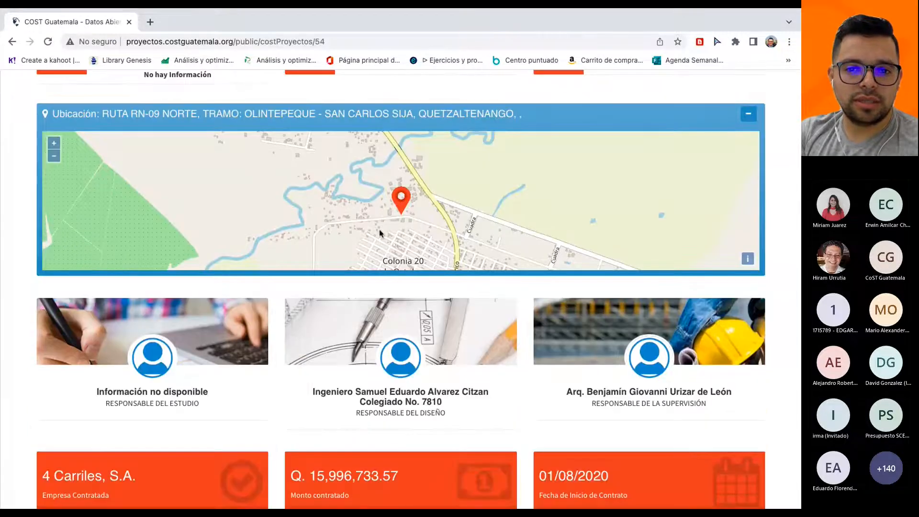
scroll(413, 200, down, 3)
scroll(414, 200, up, 3)
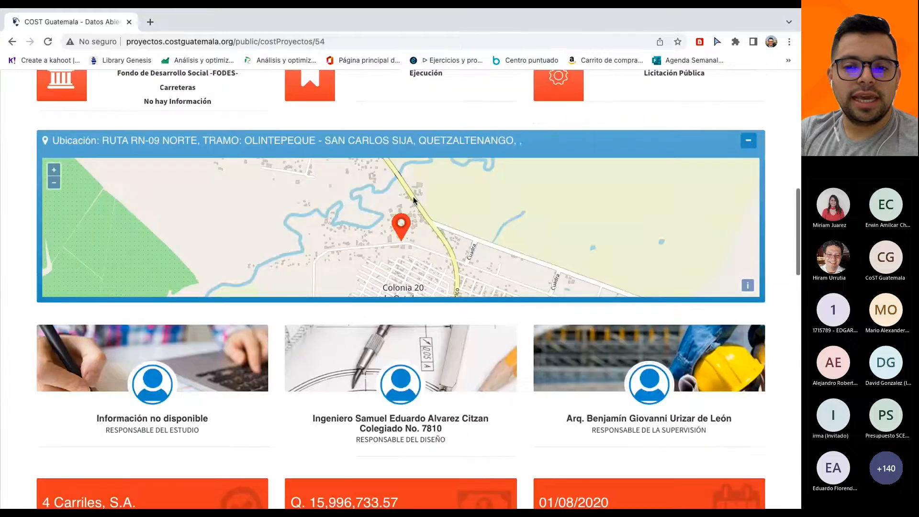
scroll(414, 201, down, 3)
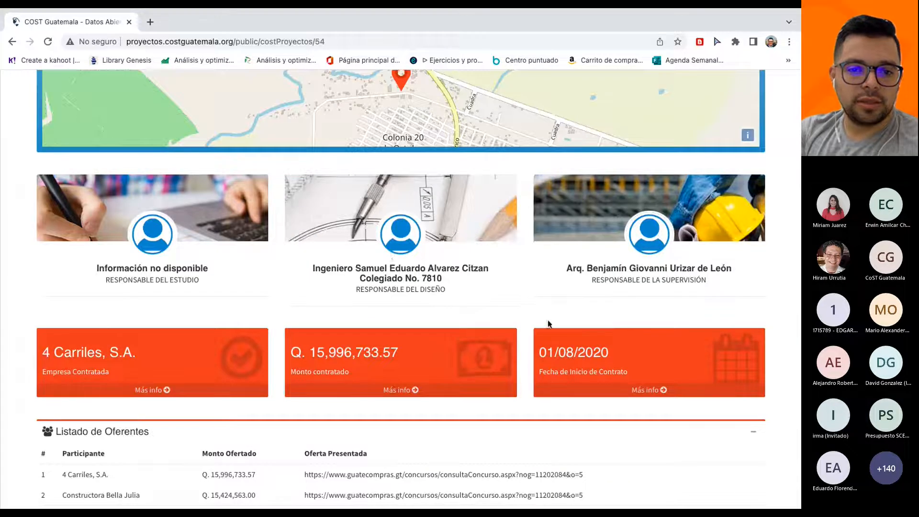
scroll(548, 319, down, 2)
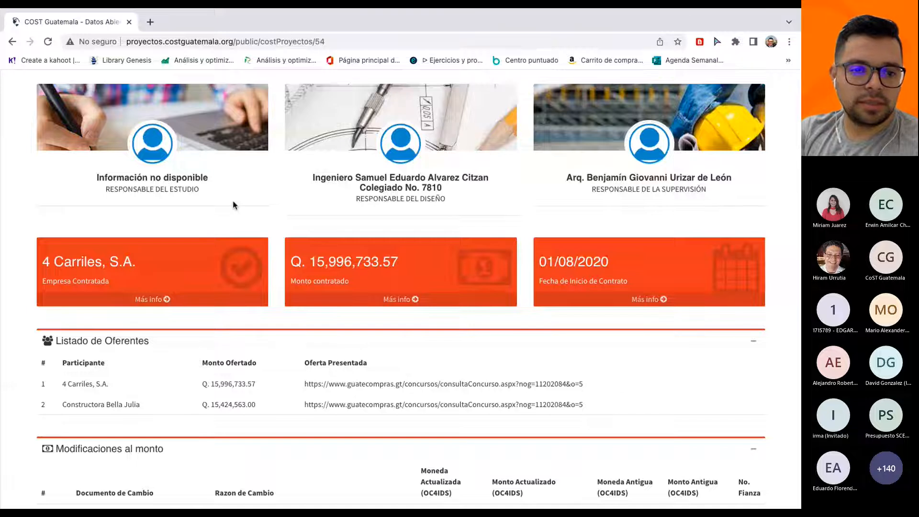
Step: Highlight the "Información no disponible" entry together with its "Responsable del estudio" label
scroll(233, 200, up, 1)
drag(211, 228, 97, 227)
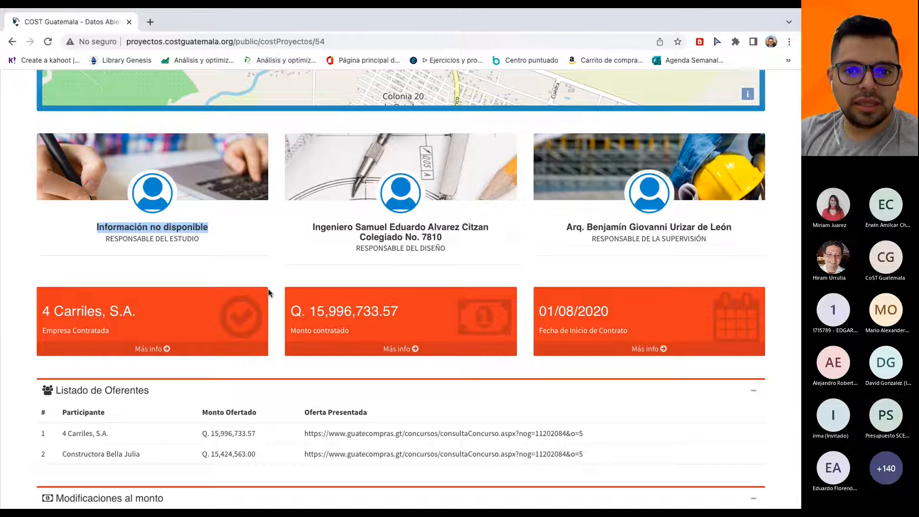
scroll(268, 292, down, 1)
drag(95, 167, 248, 193)
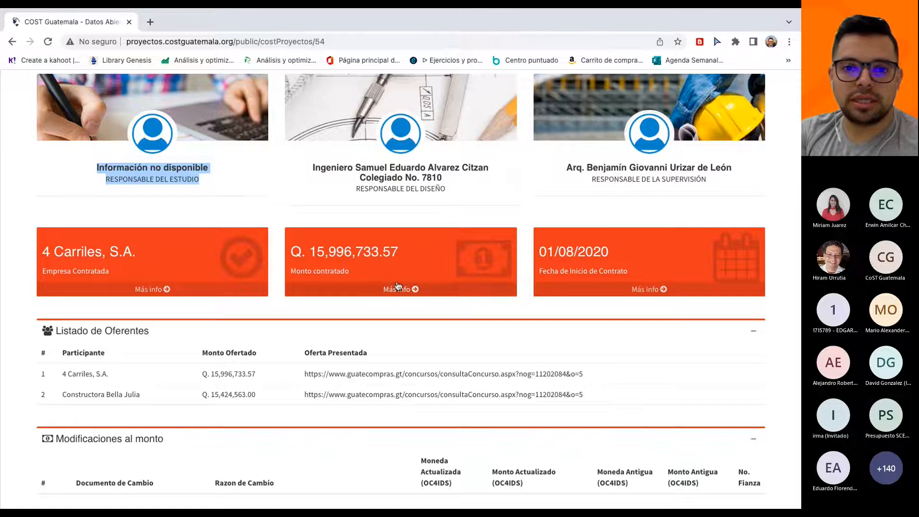
Step: Examine the project's list of bidders and the sections on modifications to amount, term and scope
scroll(396, 286, down, 1)
scroll(396, 281, up, 2)
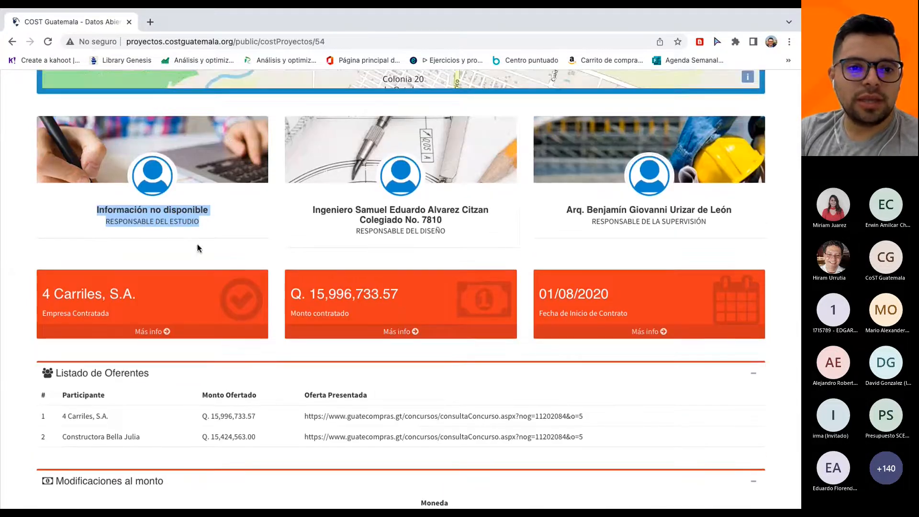
scroll(188, 335, down, 2)
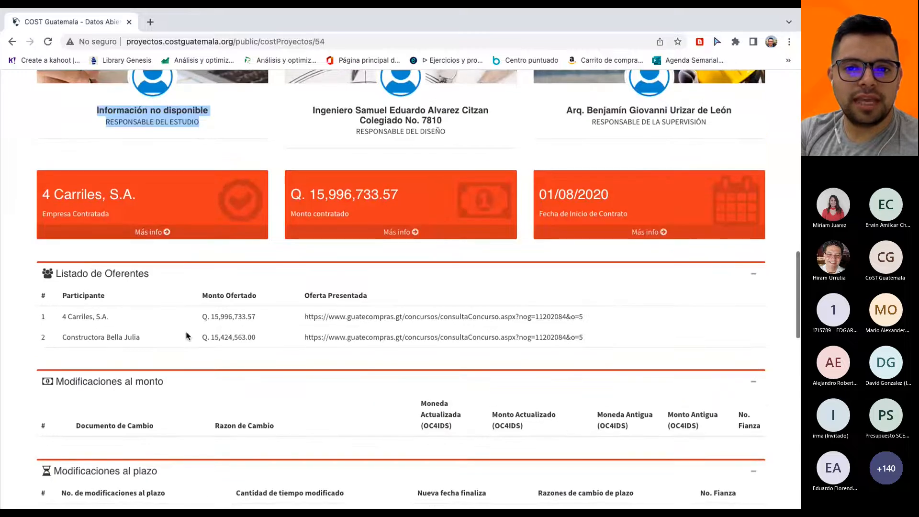
scroll(188, 335, down, 2)
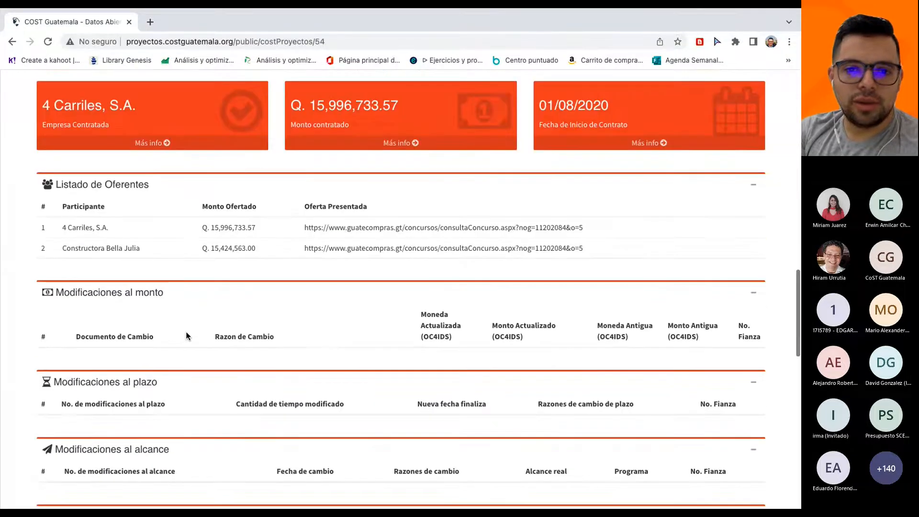
scroll(188, 336, down, 2)
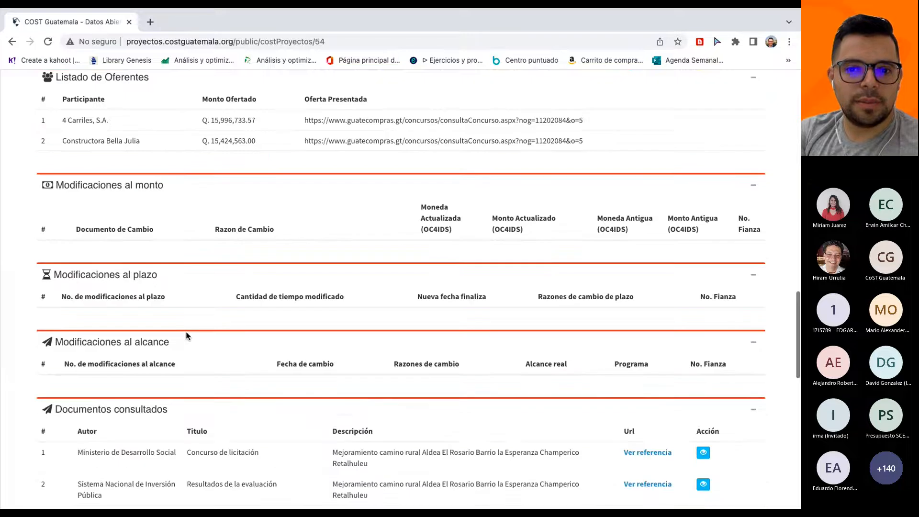
scroll(188, 335, up, 5)
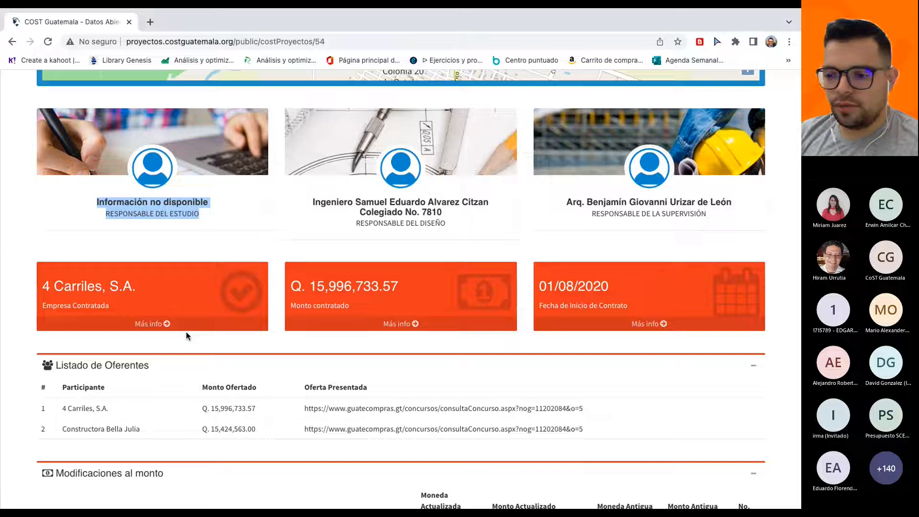
Step: Skim the whole project page from its heading to the end of the documents list and return to the heading
scroll(316, 236, up, 15)
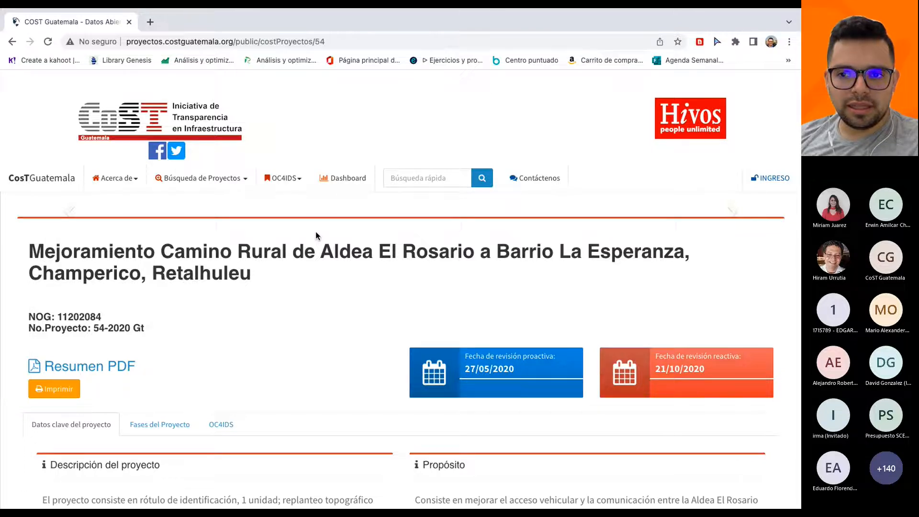
scroll(401, 169, down, 10)
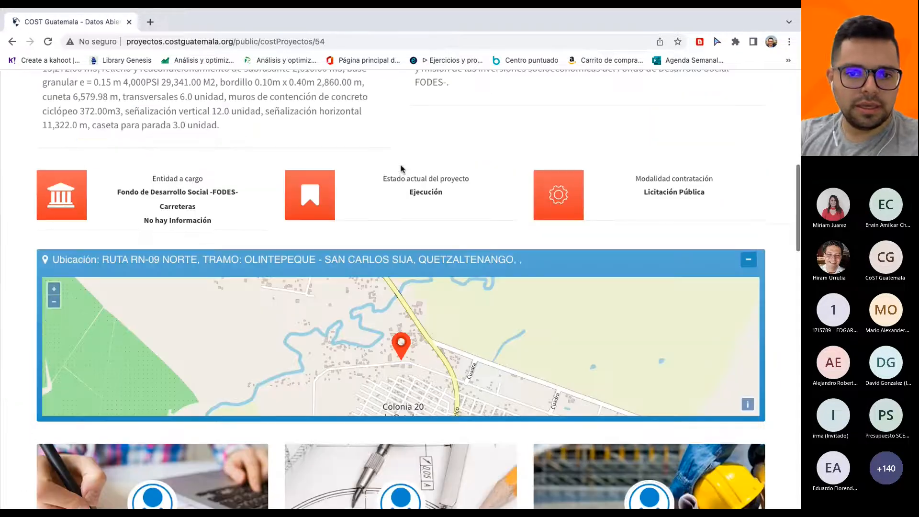
scroll(401, 169, down, 15)
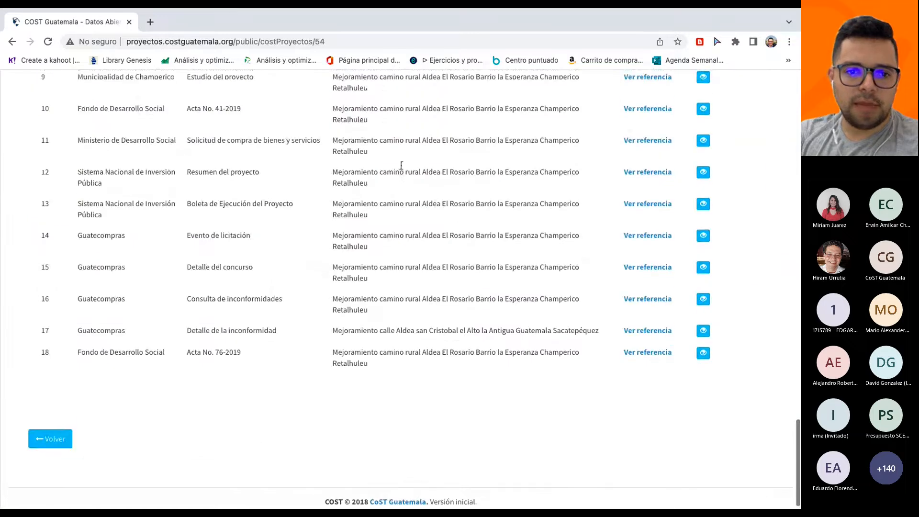
scroll(401, 166, up, 20)
scroll(402, 169, up, 7)
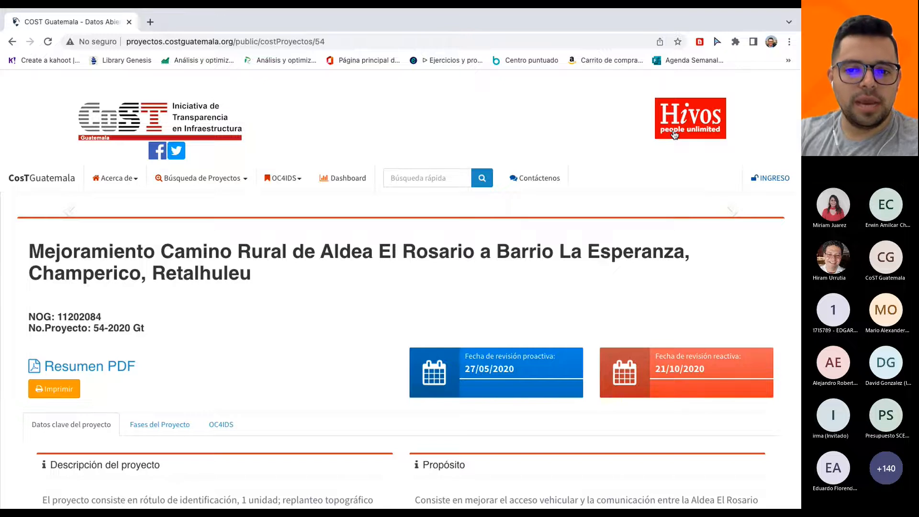
Step: Examine the contract details, modification sections and the "Documentos consultados" table with its authors and titles
scroll(674, 134, down, 15)
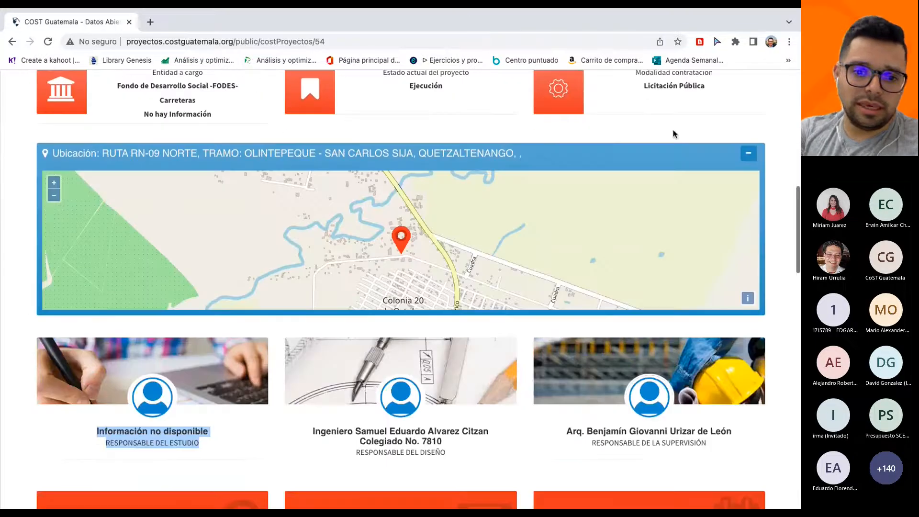
scroll(674, 135, down, 3)
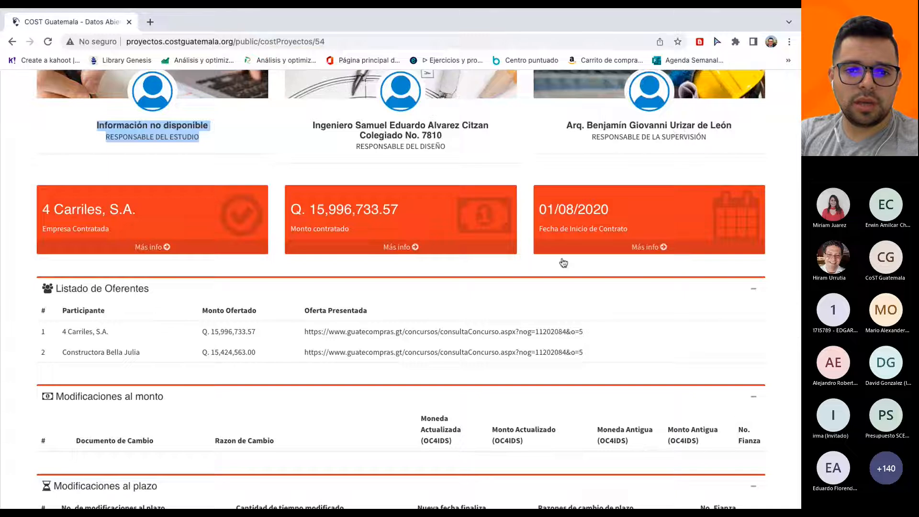
scroll(282, 448, down, 4)
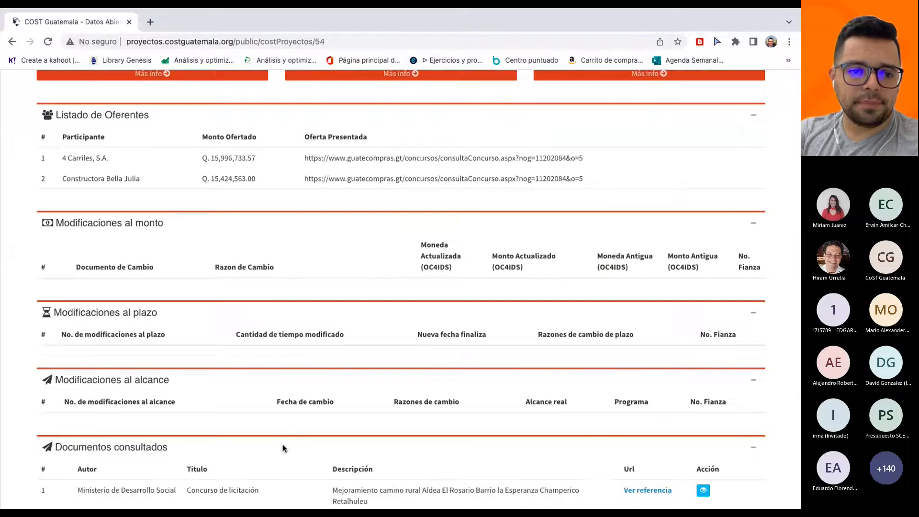
scroll(282, 447, down, 14)
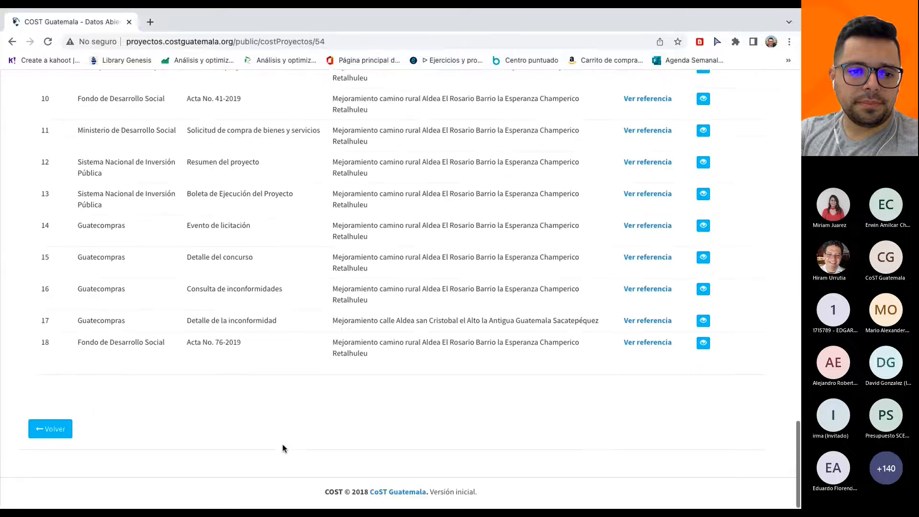
scroll(258, 214, up, 2)
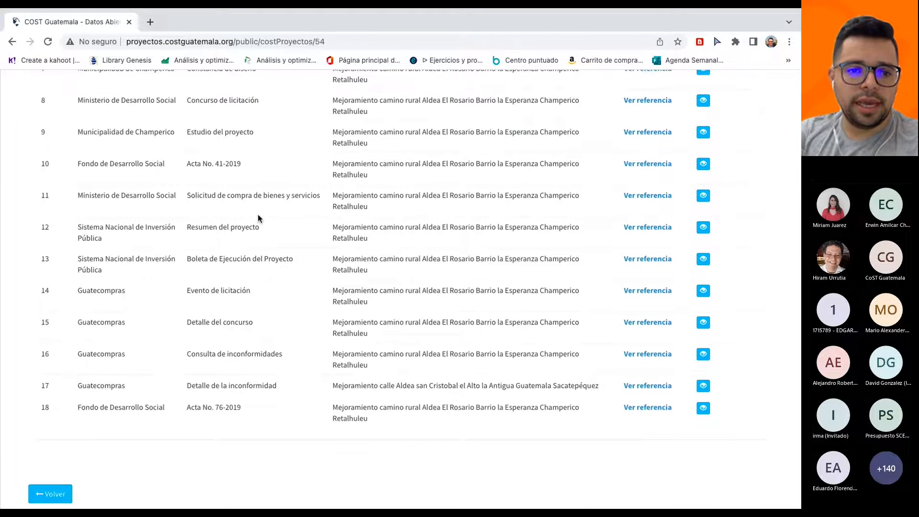
scroll(119, 231, up, 7)
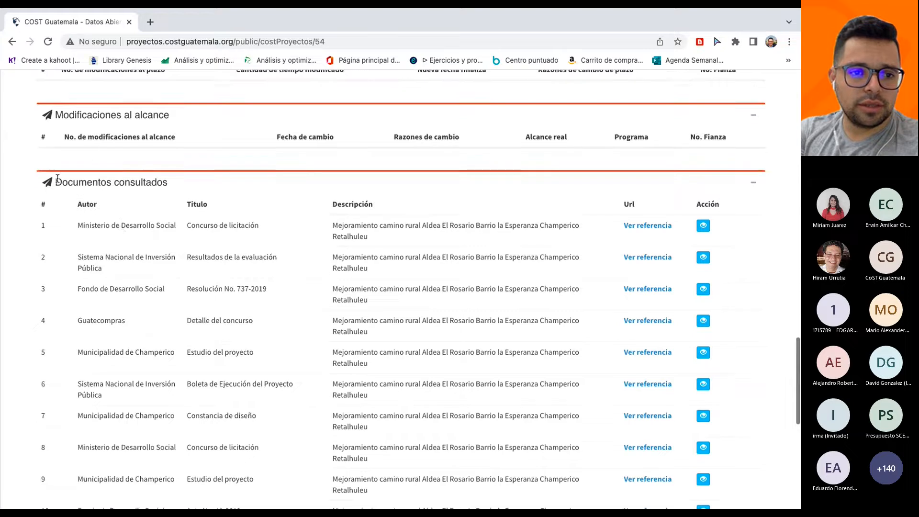
scroll(366, 300, down, 2)
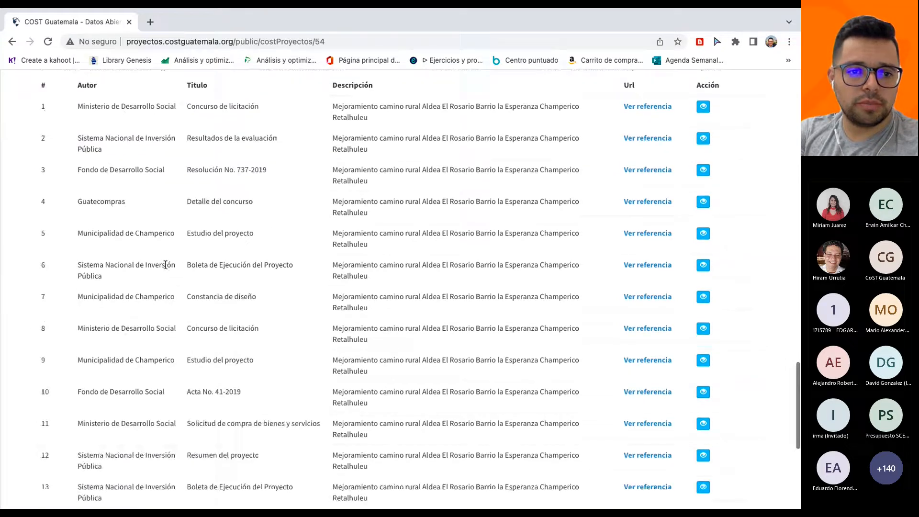
scroll(139, 319, up, 20)
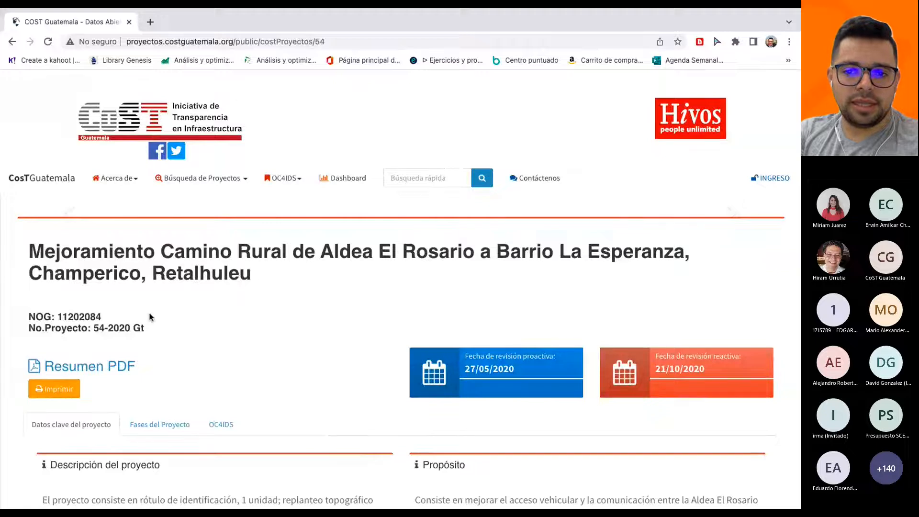
Step: Find the fourth consulted document, Guatecompras "Detalle del concurso", and highlight its author, title and description
scroll(150, 317, down, 1)
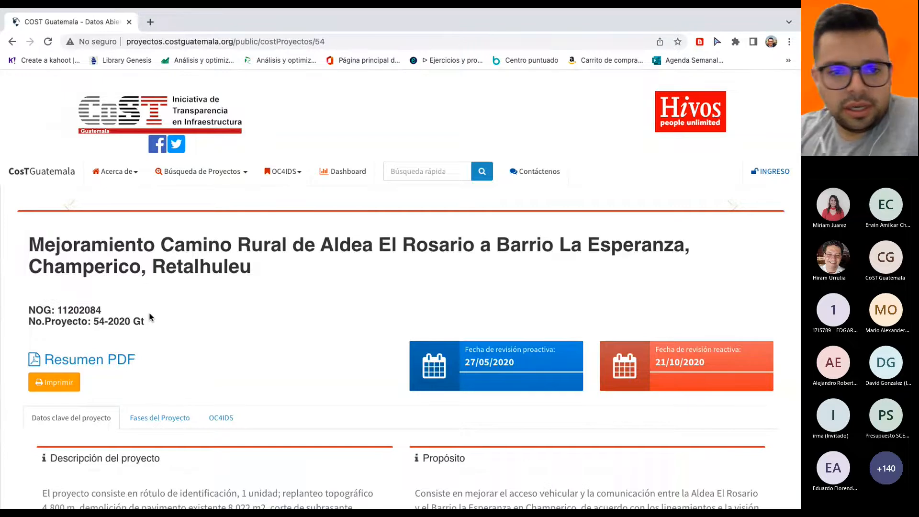
scroll(150, 317, down, 12)
scroll(150, 317, down, 12)
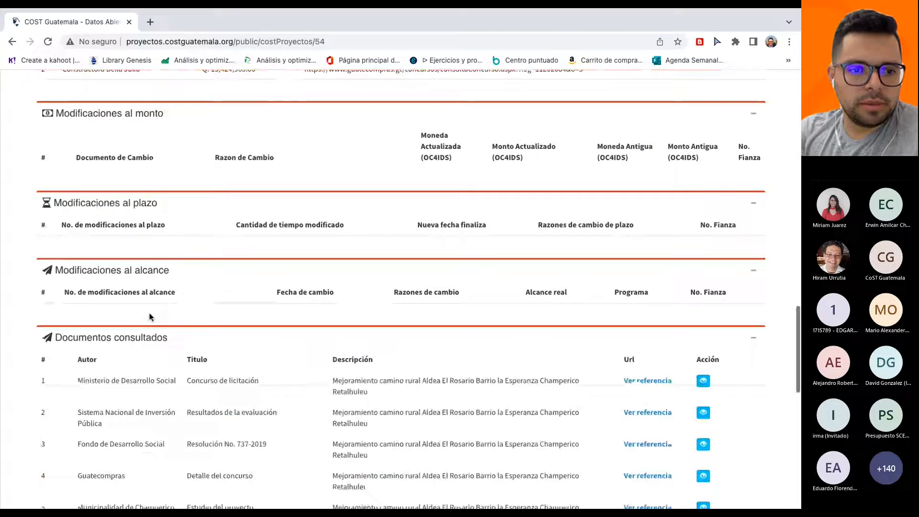
scroll(150, 317, down, 3)
scroll(150, 317, up, 4)
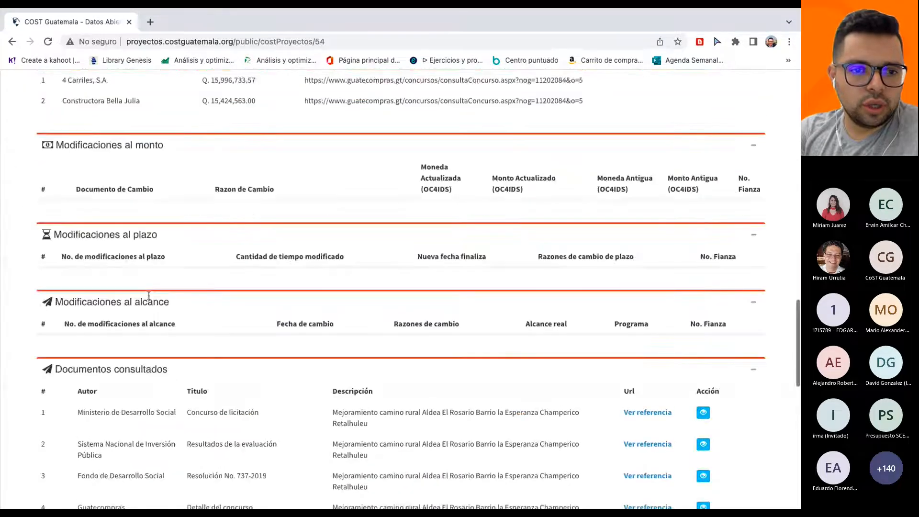
scroll(625, 270, down, 9)
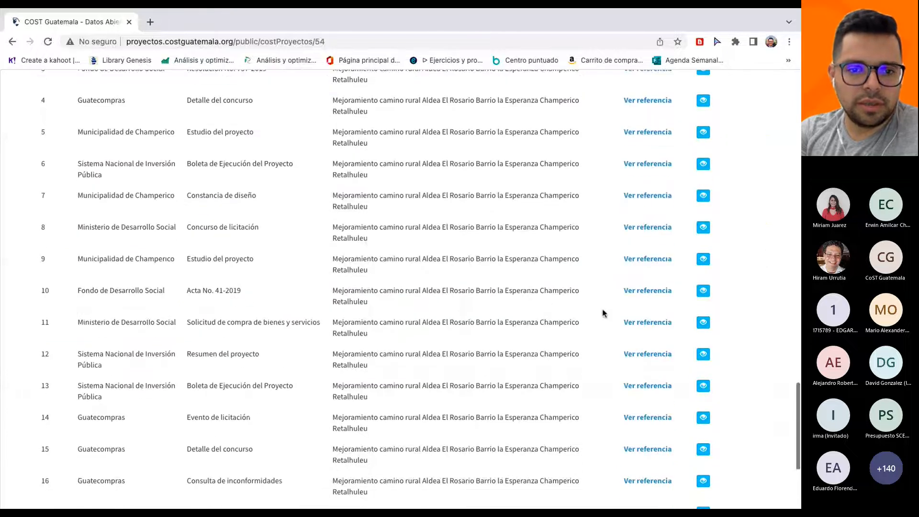
scroll(156, 151, up, 2)
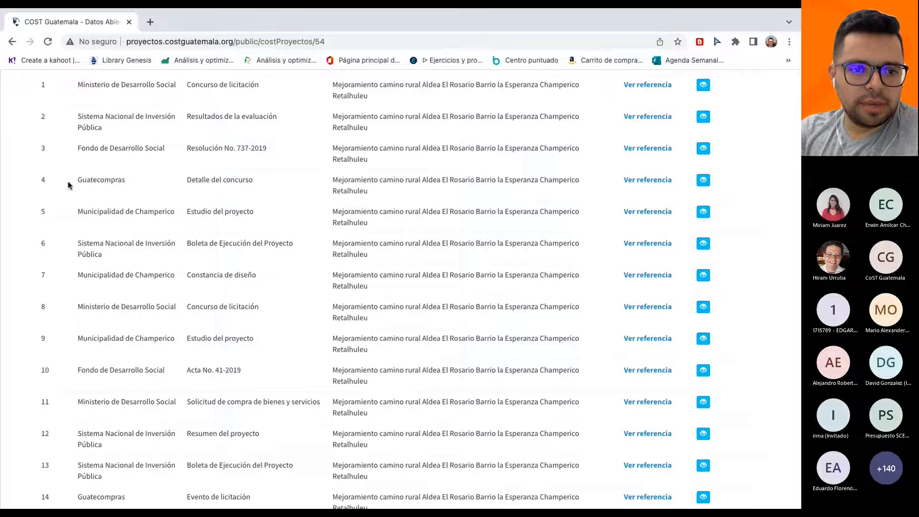
drag(68, 183, 396, 188)
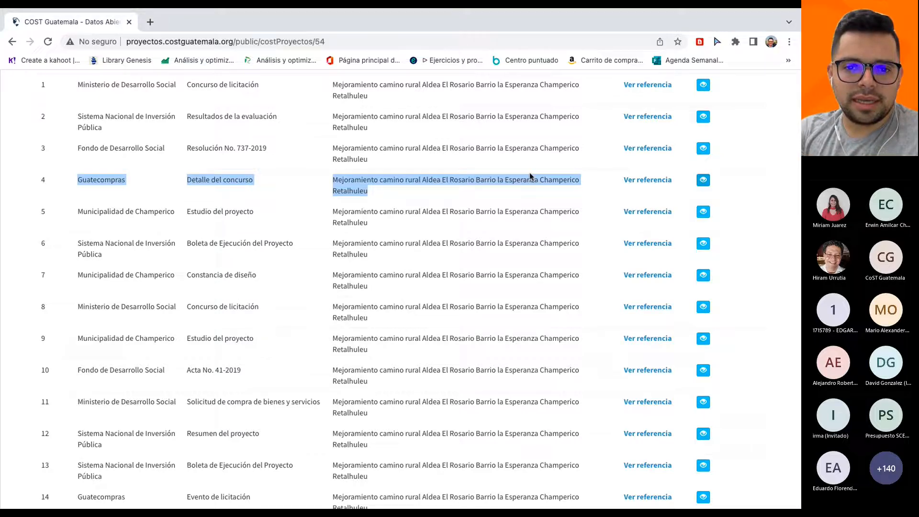
Step: Skim the remaining consulted documents and the project page's upper sections, and return to the list of projects
scroll(529, 177, down, 5)
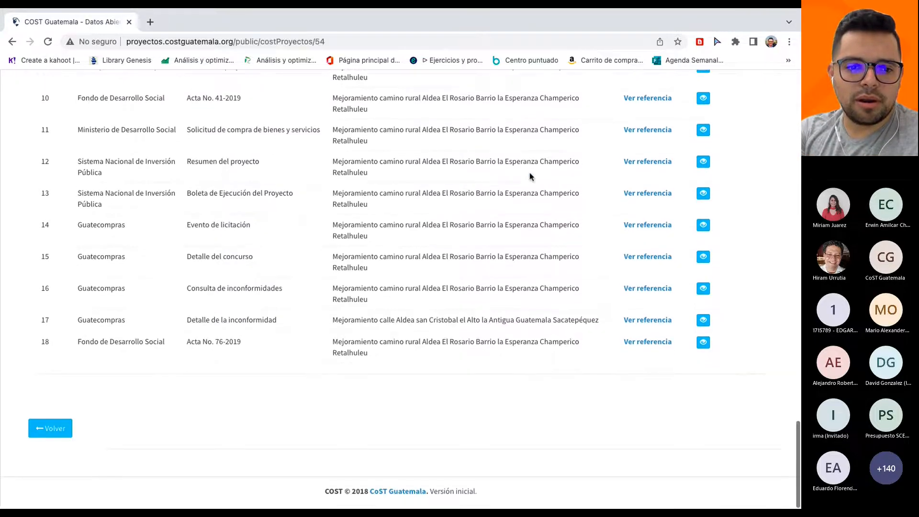
scroll(530, 177, up, 15)
scroll(530, 177, up, 10)
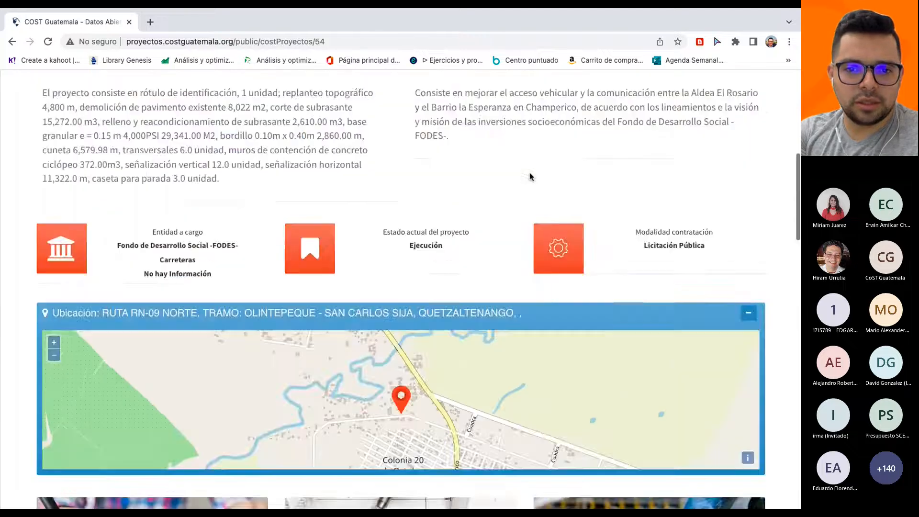
click(12, 41)
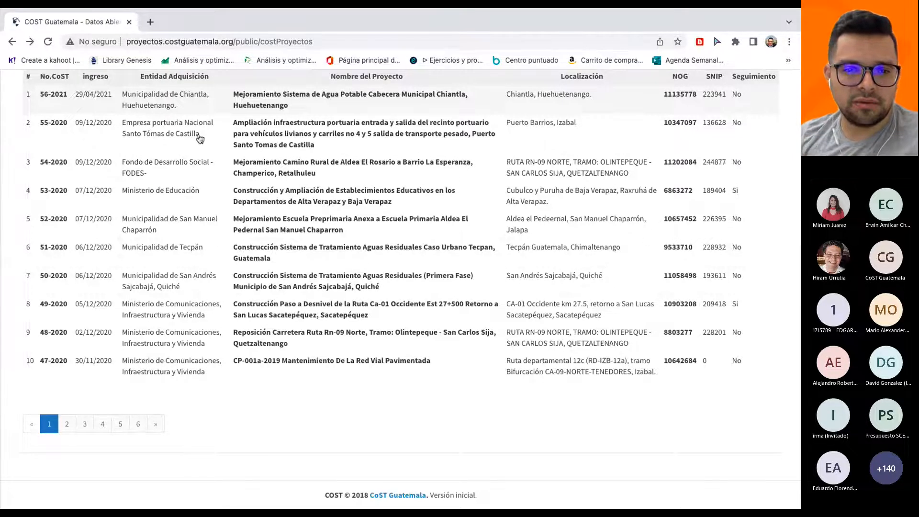
Step: Check page 6 of the project list and highlight the total number of projects back on page 1
scroll(201, 139, up, 2)
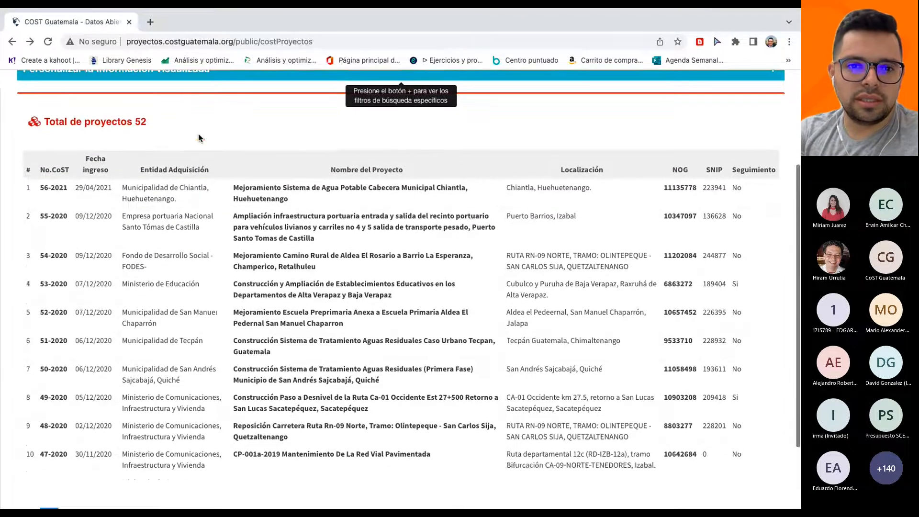
scroll(198, 134, down, 2)
scroll(56, 193, up, 1)
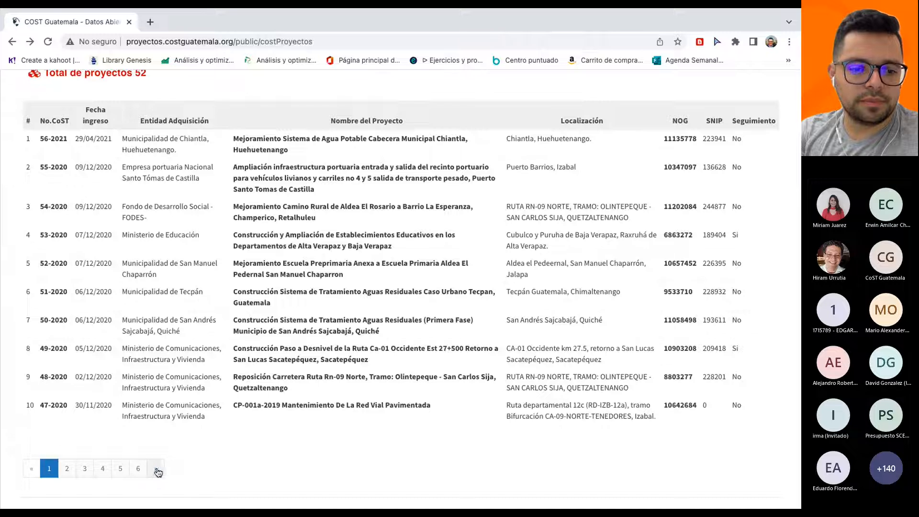
click(139, 471)
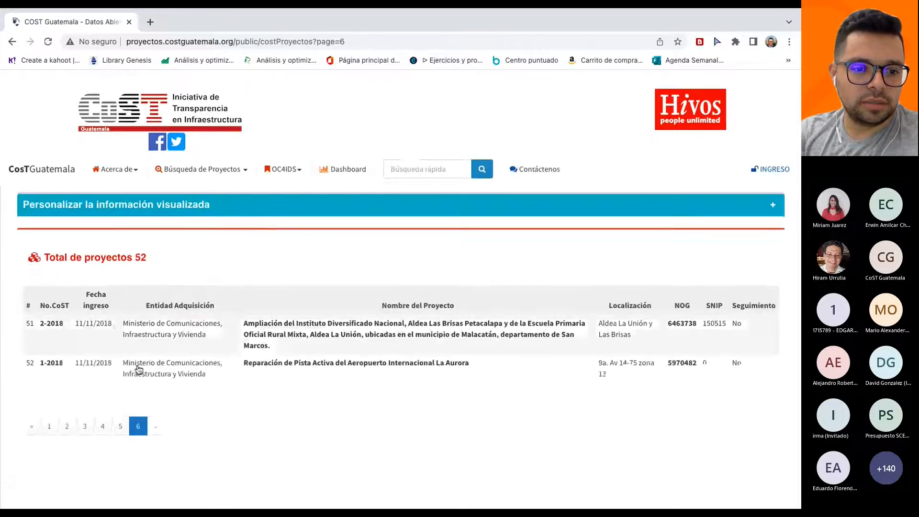
click(47, 429)
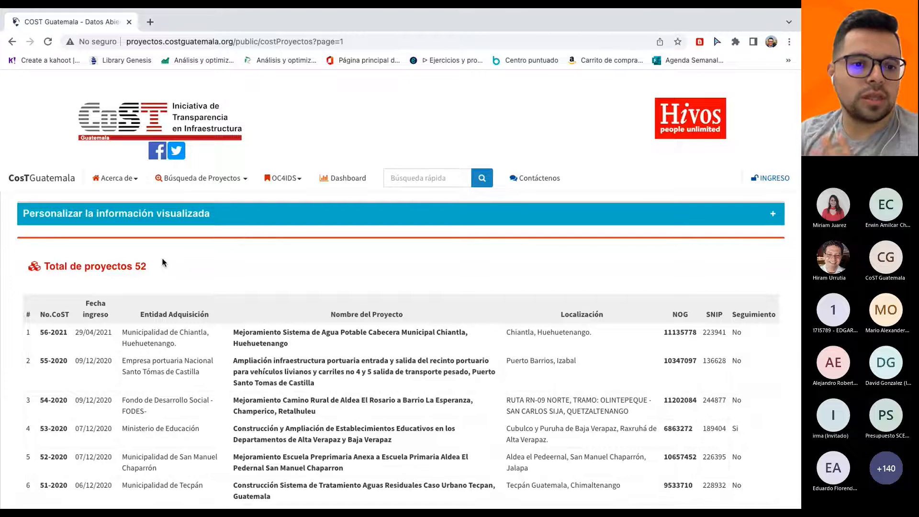
drag(150, 269, 6, 270)
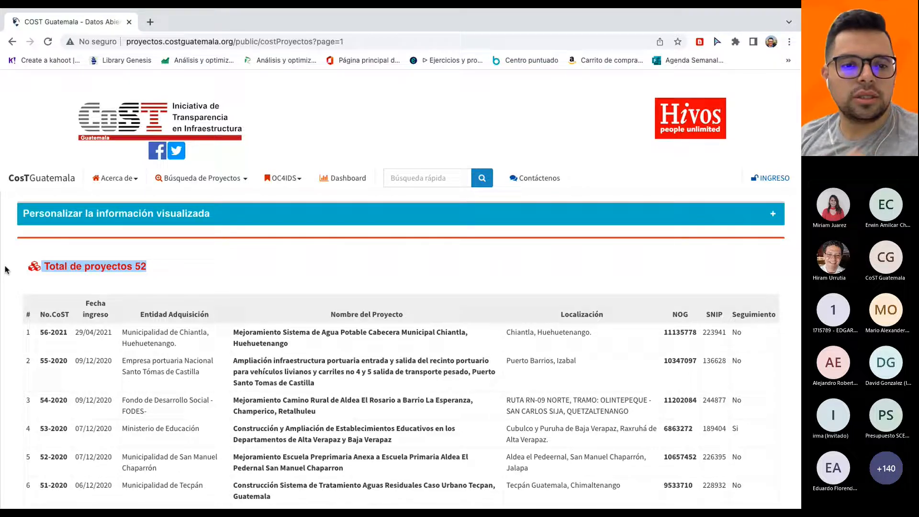
Step: Open the project "Mejoramiento Sistema de Agua Potable Cabecera Municipal Chiantla, Huehuetenango" from the list and glance over its page
scroll(257, 285, down, 5)
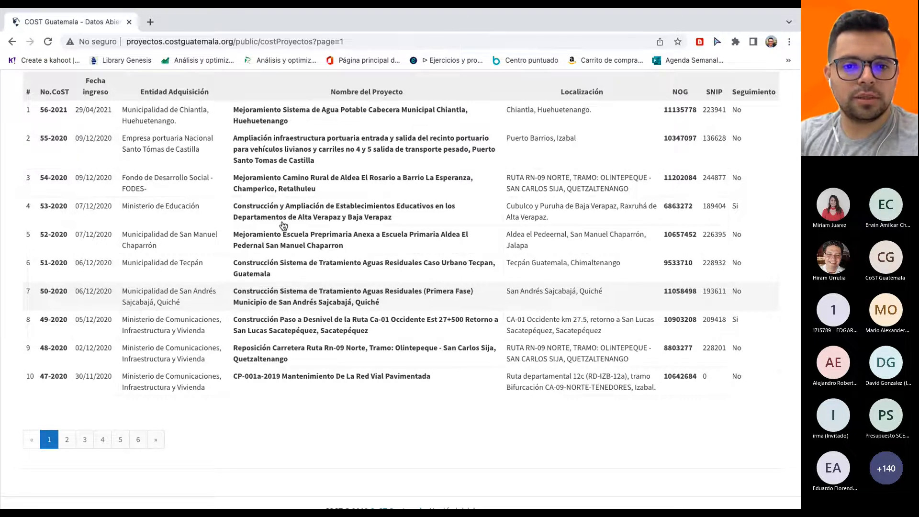
scroll(283, 226, up, 3)
scroll(277, 104, down, 2)
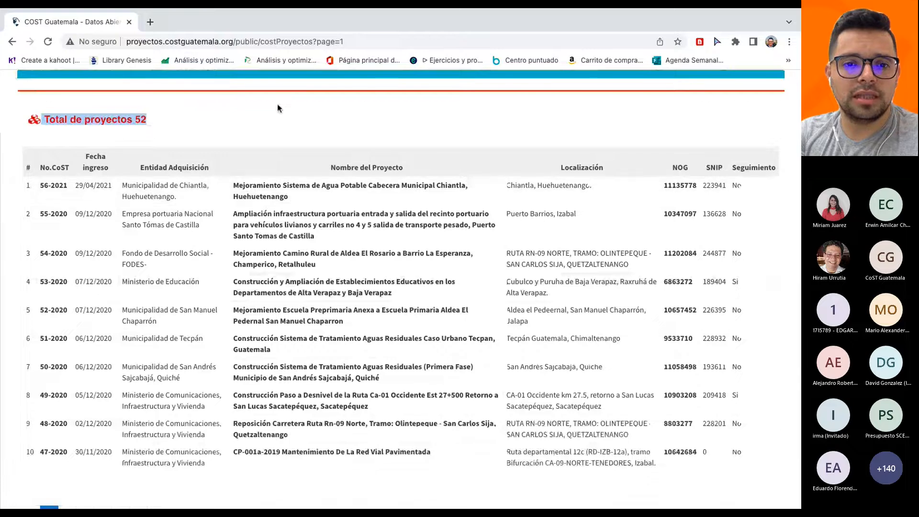
scroll(278, 104, up, 3)
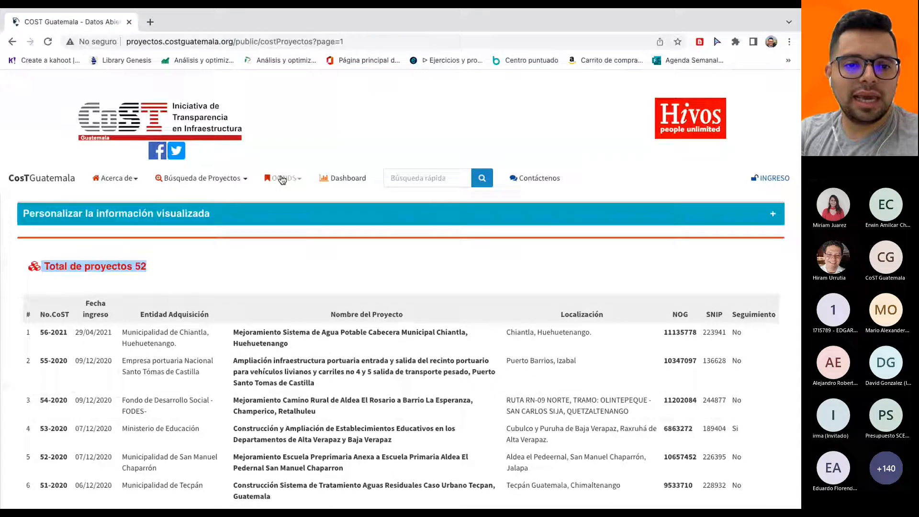
click(287, 334)
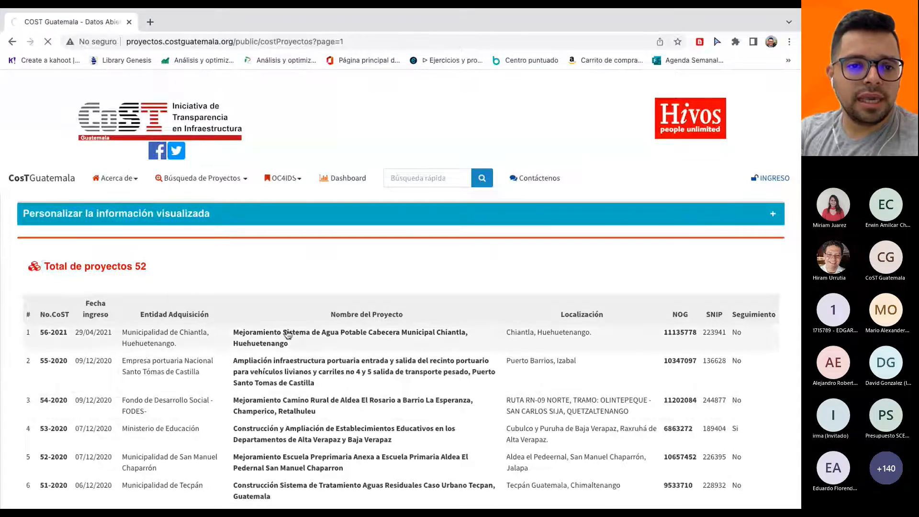
scroll(287, 330, down, 1)
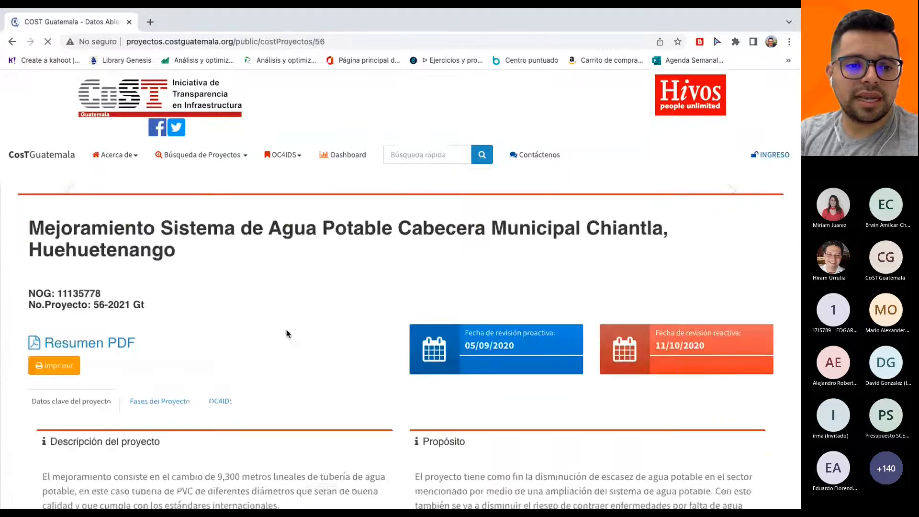
scroll(287, 334, down, 2)
scroll(286, 334, up, 3)
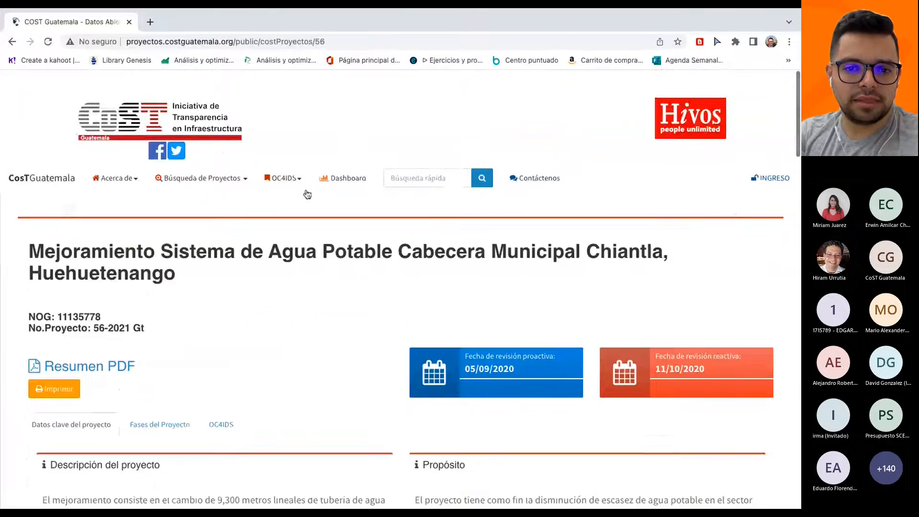
Step: Open the indicators dashboard and skim its charts and breakdown tables before returning to the summary figures
click(330, 179)
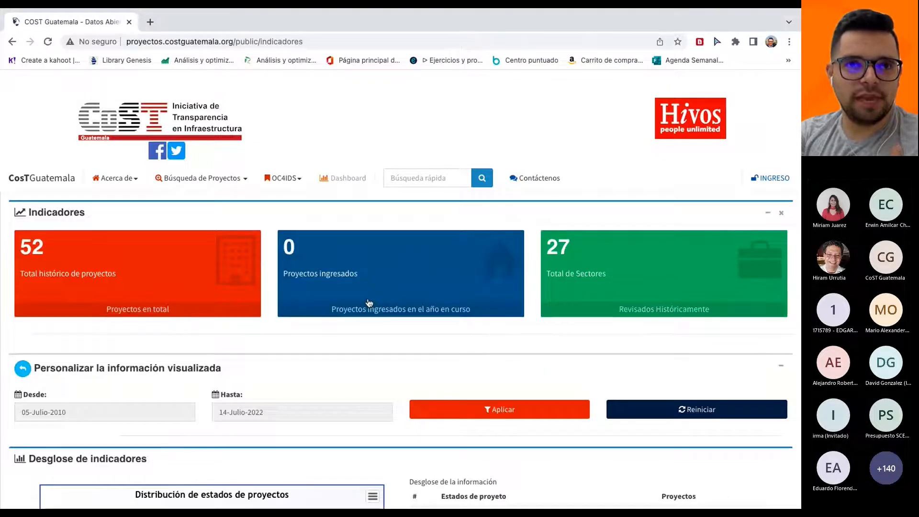
scroll(366, 314, down, 1)
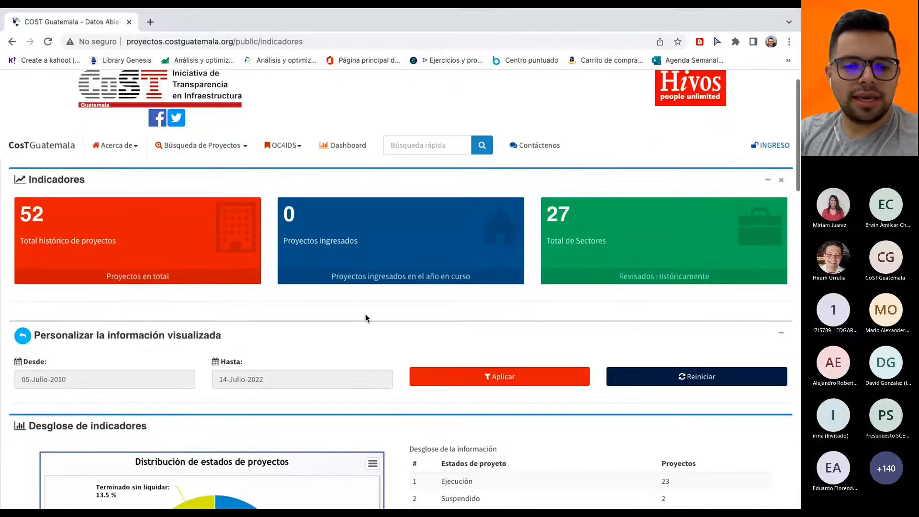
scroll(366, 314, up, 1)
scroll(366, 314, down, 3)
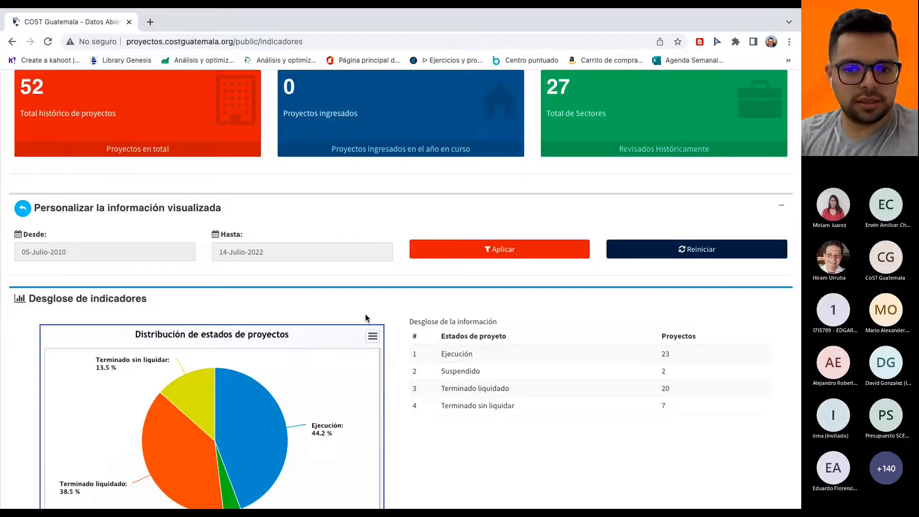
scroll(366, 317, down, 10)
scroll(366, 314, down, 12)
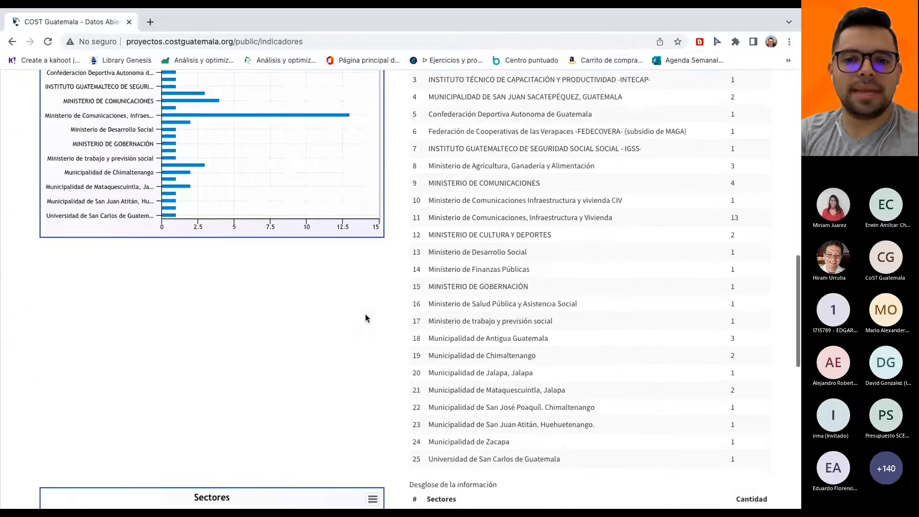
scroll(366, 314, up, 20)
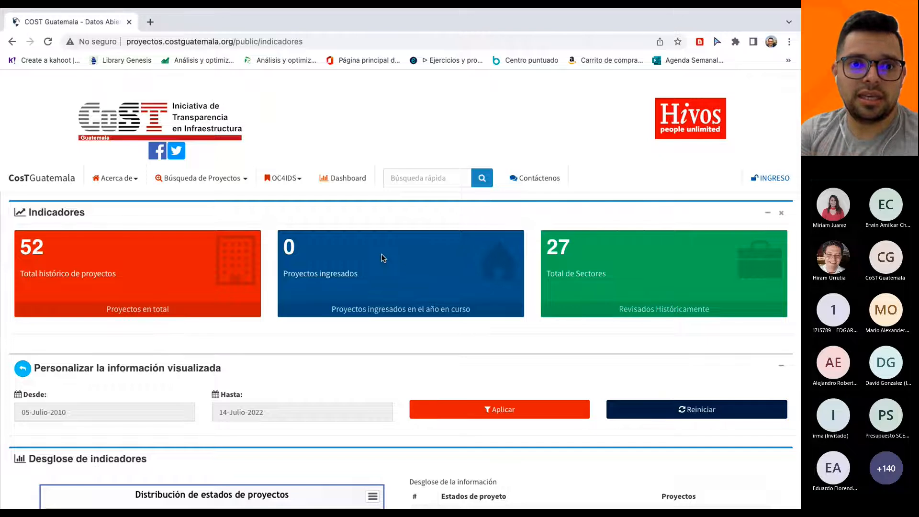
Step: Examine the dashboard's charts and breakdowns for project states, "Entidades de adquisición" and "Sectores"
scroll(381, 254, down, 2)
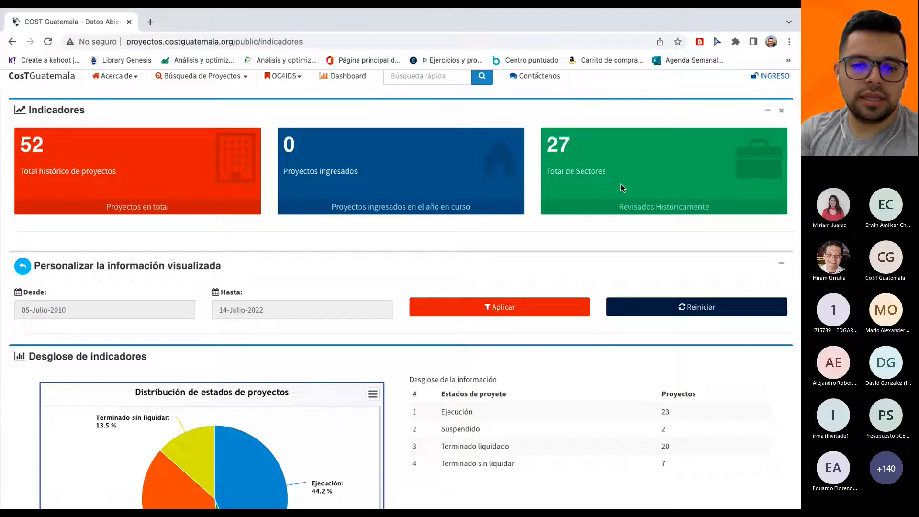
scroll(290, 364, down, 5)
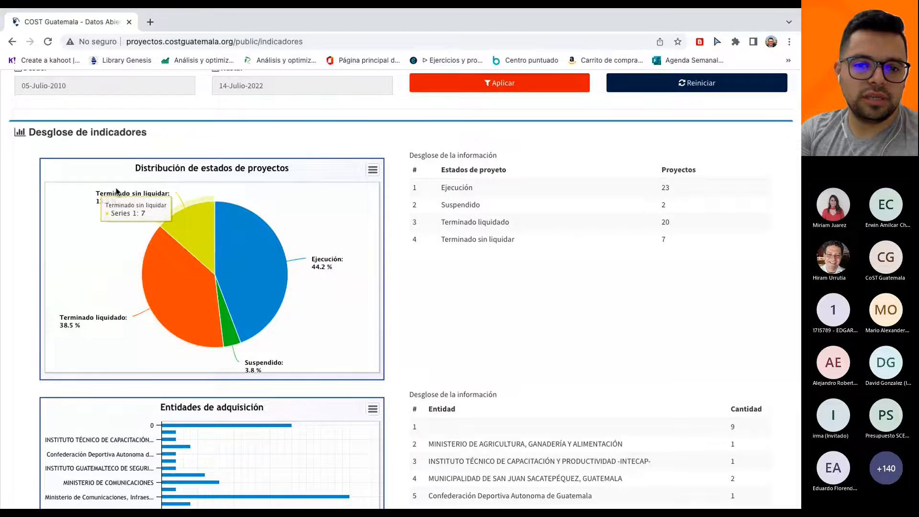
scroll(555, 223, down, 5)
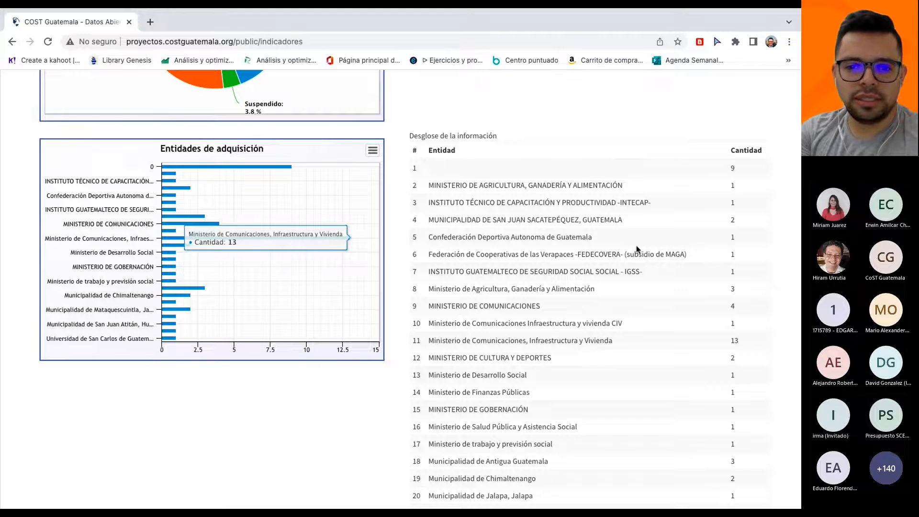
scroll(637, 245, down, 10)
scroll(154, 197, down, 3)
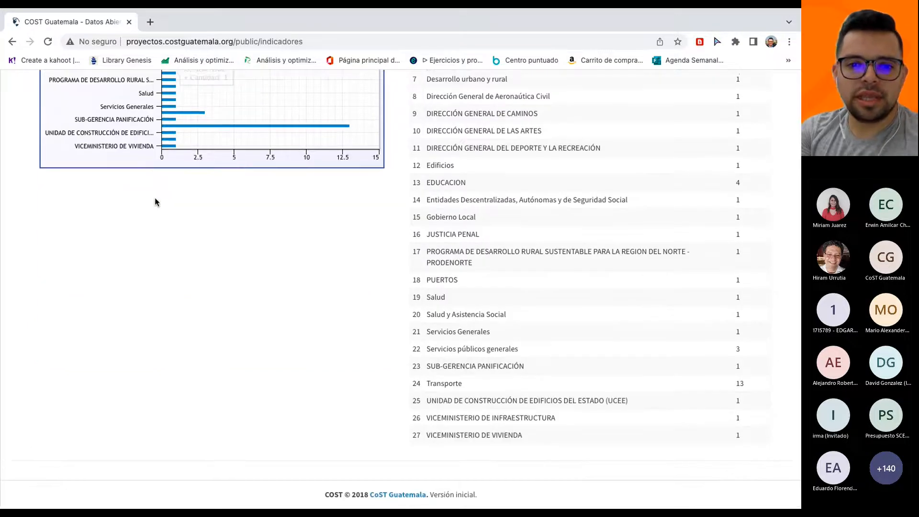
scroll(154, 197, up, 15)
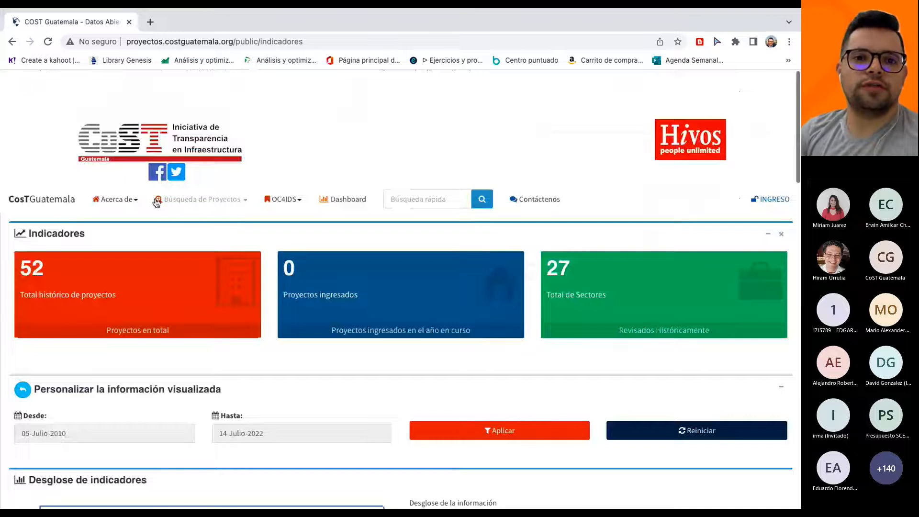
scroll(156, 202, down, 1)
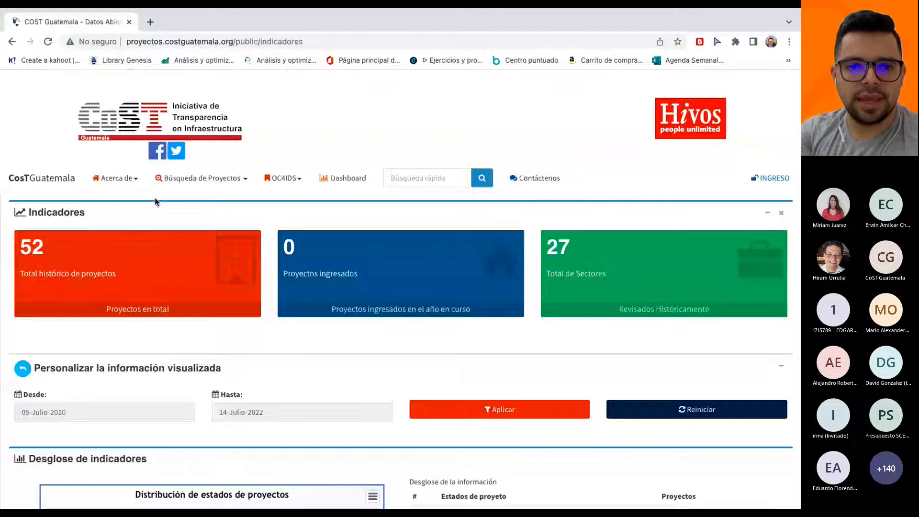
Step: Open the OC4IDS "Descarga Masiva" page and look over its project search filters
click(284, 181)
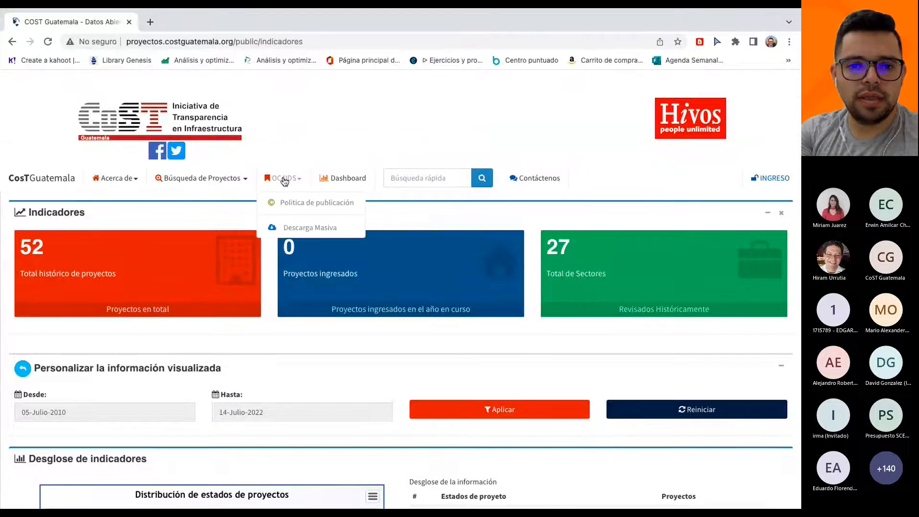
click(291, 229)
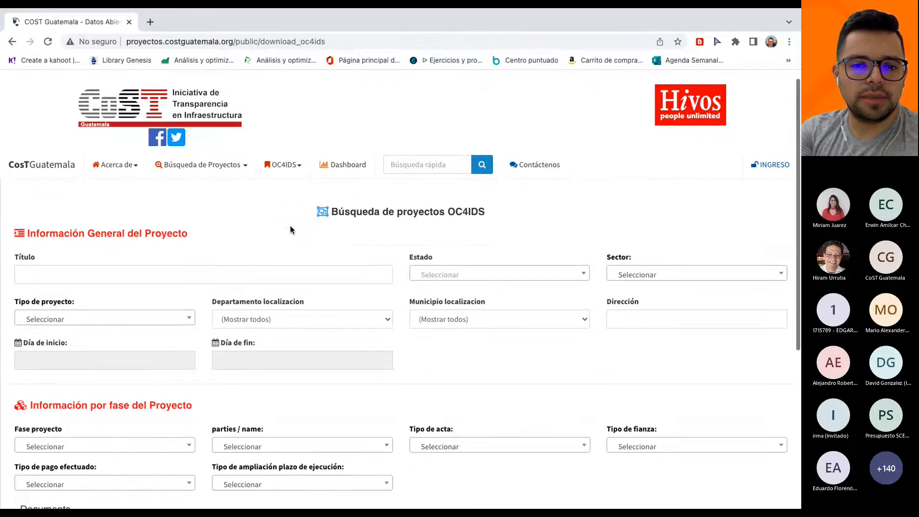
scroll(290, 226, down, 5)
scroll(61, 263, up, 5)
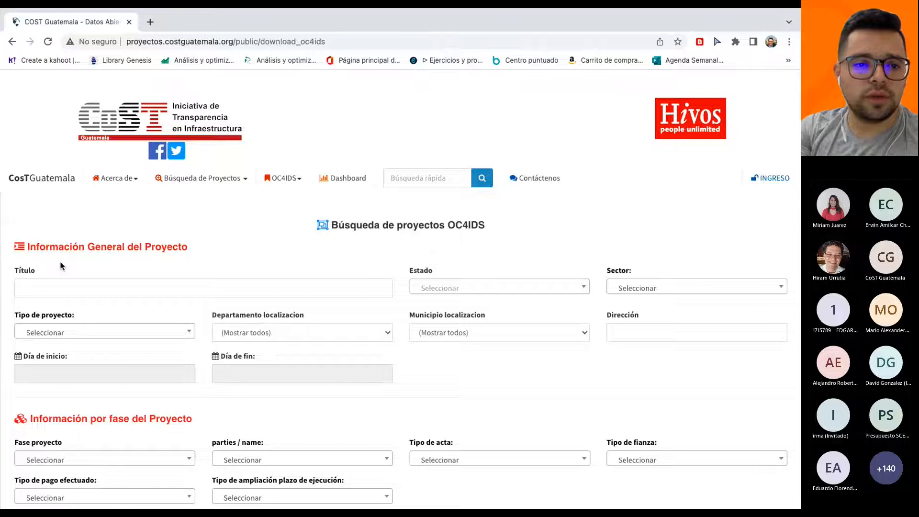
scroll(313, 326, up, 1)
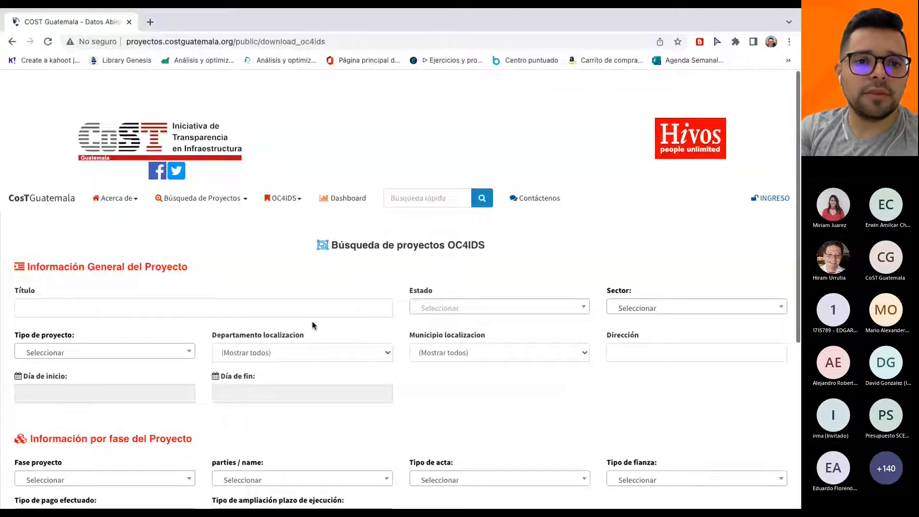
Step: Return to page 1 of the project list and look through its ten projects
click(12, 42)
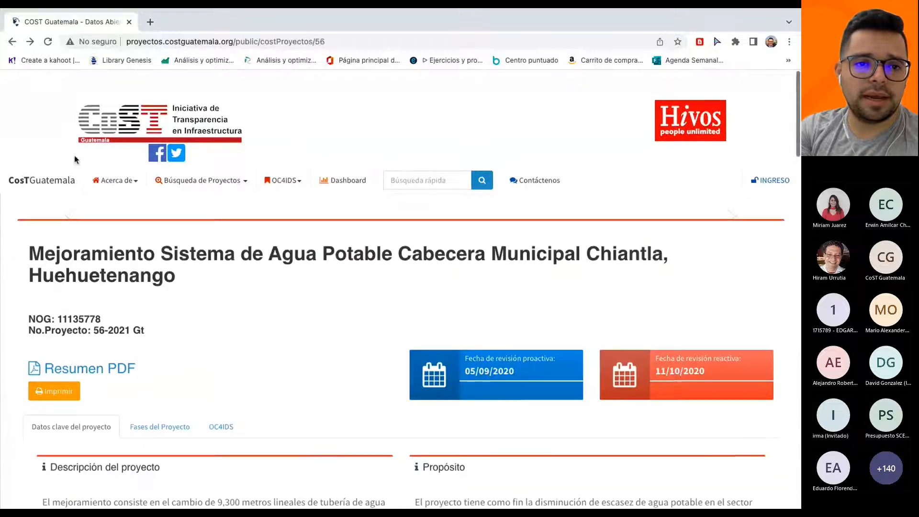
click(12, 42)
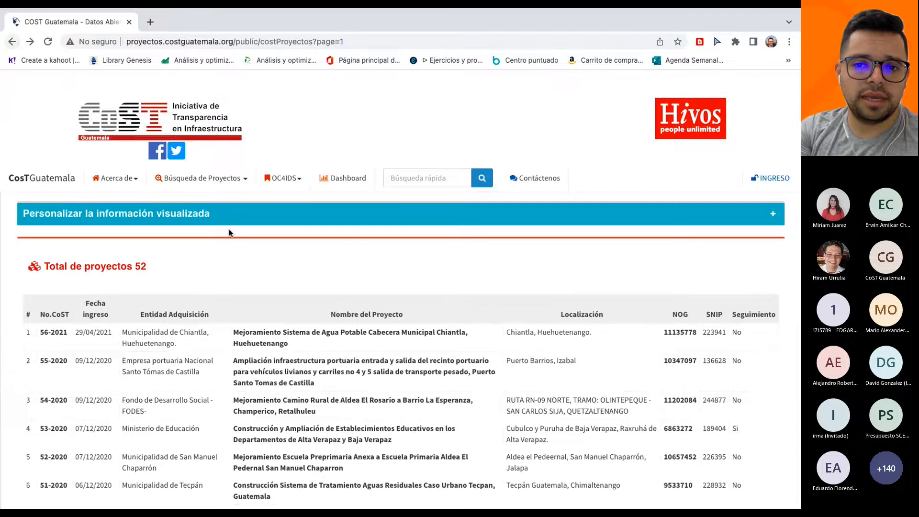
scroll(229, 233, down, 2)
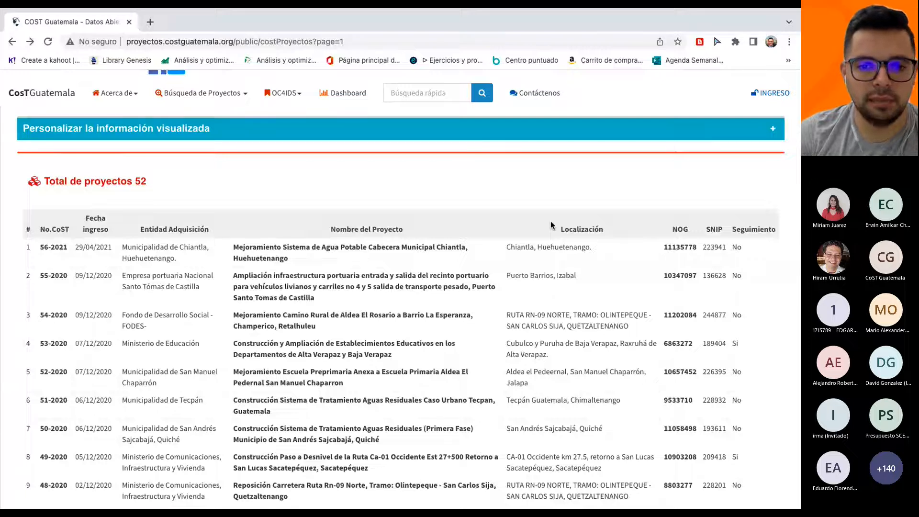
scroll(550, 222, down, 1)
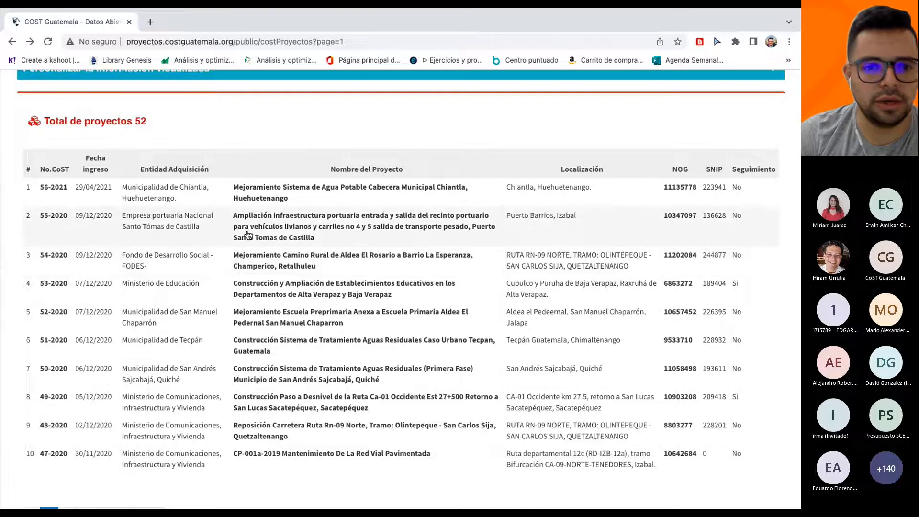
scroll(424, 324, down, 2)
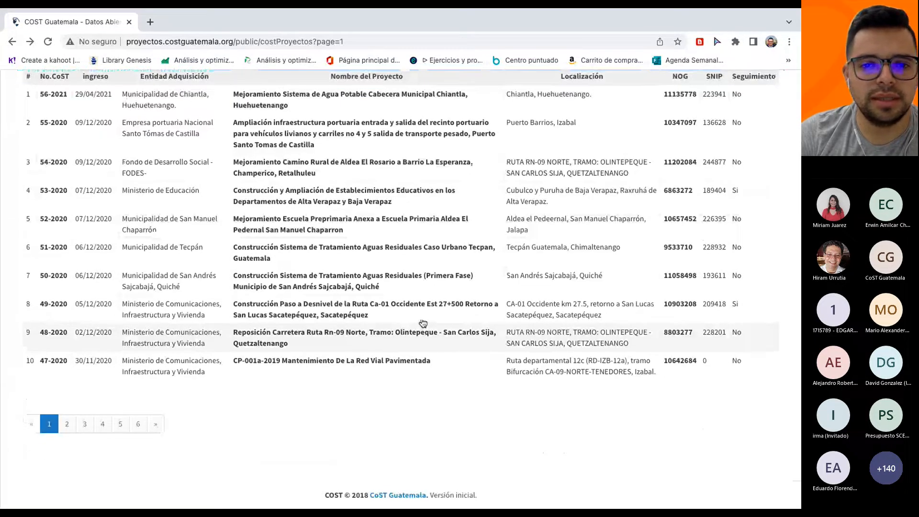
scroll(423, 324, up, 5)
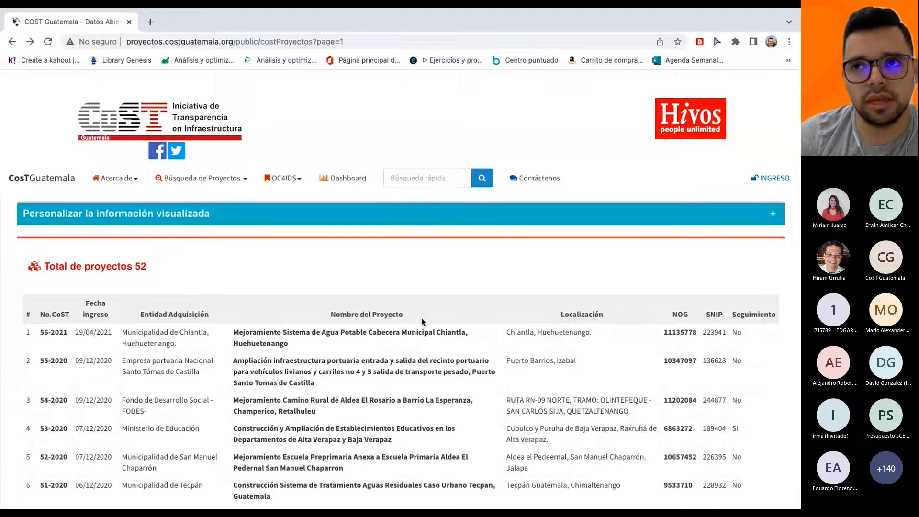
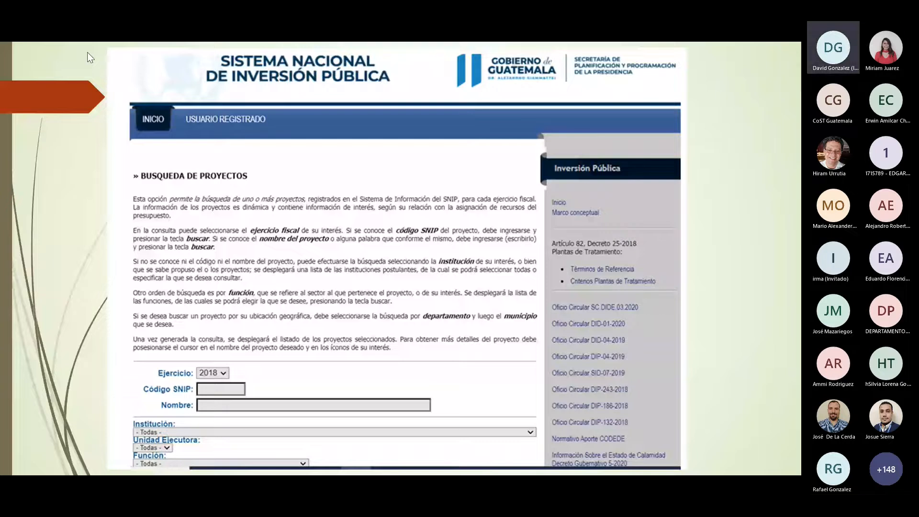
key(Right)
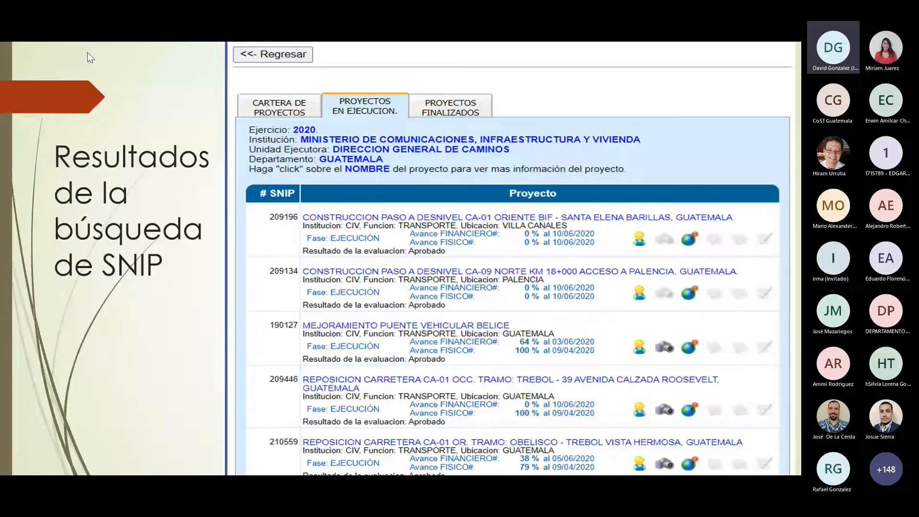
key(Right)
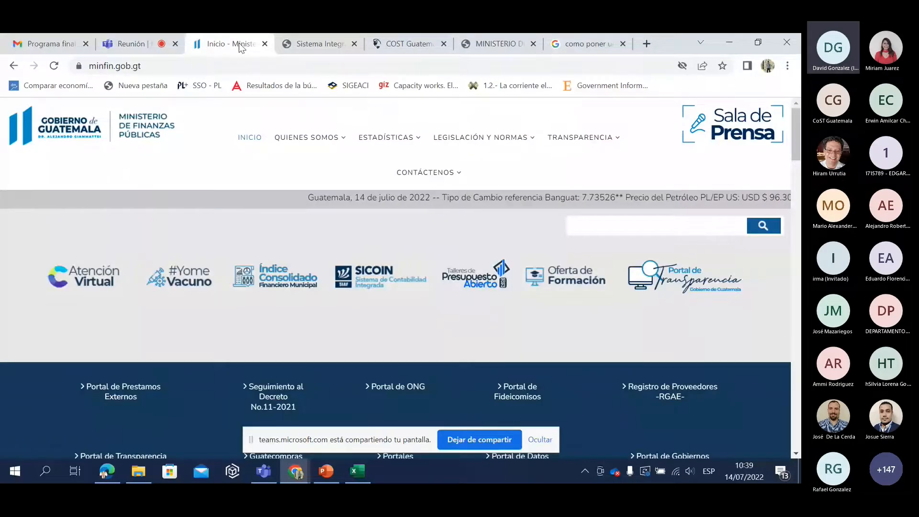
Step: Switch to the already open SICOIN session and close its PDF report to return to the filter form
mouse_move(287, 137)
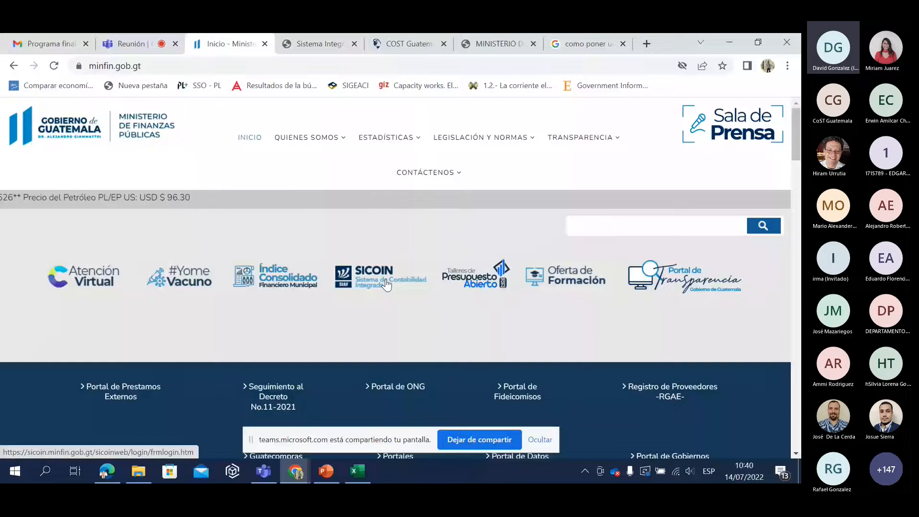
click(313, 46)
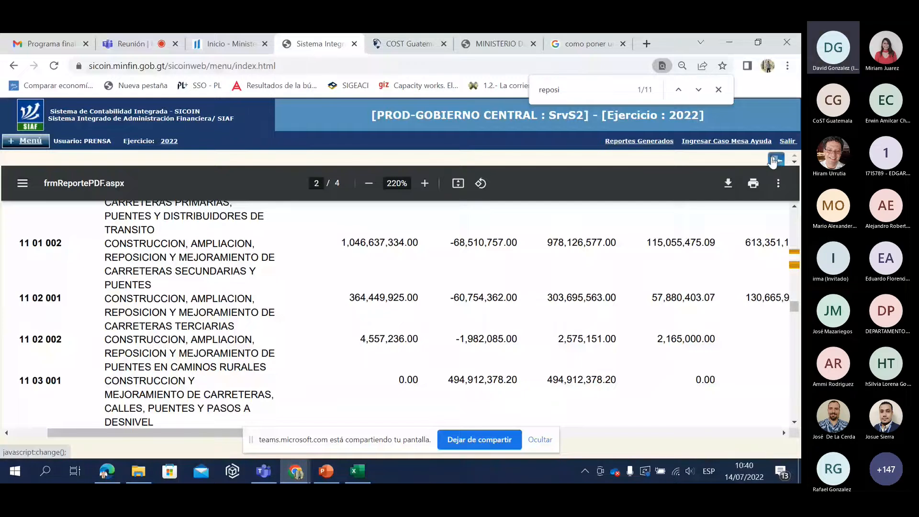
scroll(749, 165, up, 6)
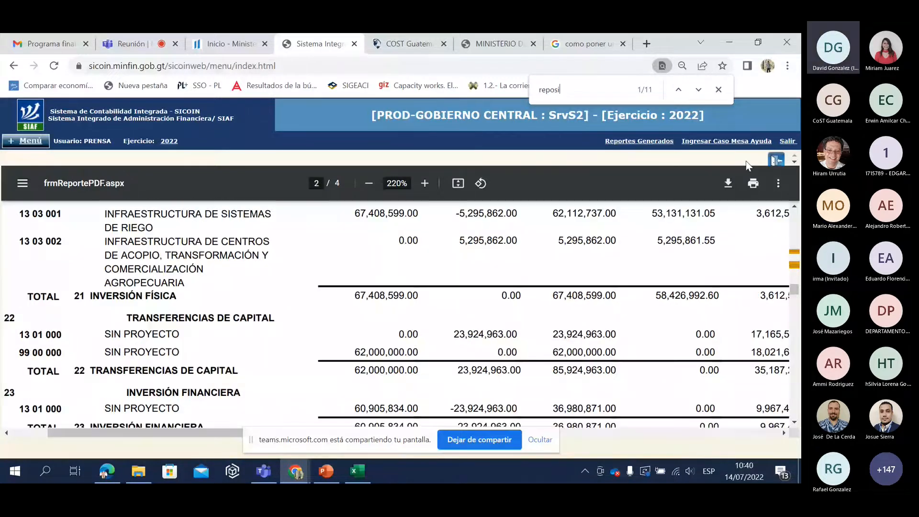
click(773, 160)
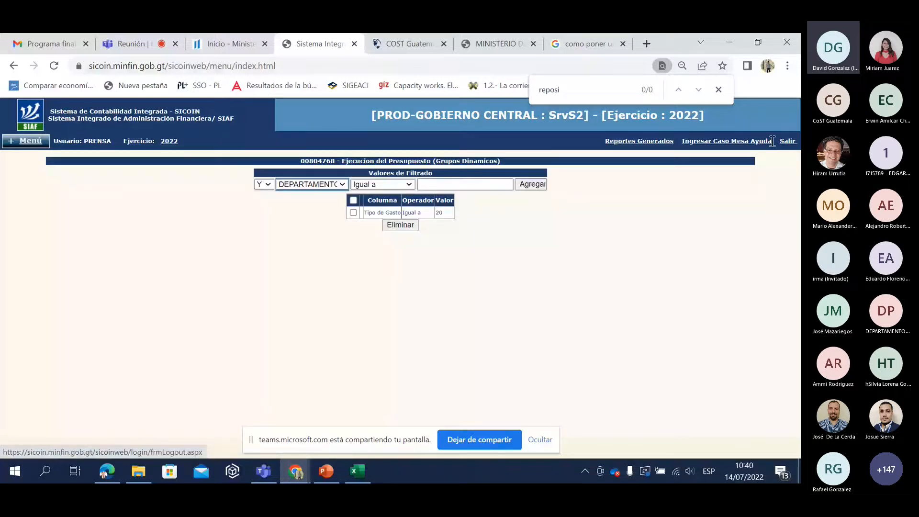
Step: Open SICOIN from the Ministerio de Finanzas Públicas home page, log in with the username and password, and dismiss the browser's password alert
click(224, 44)
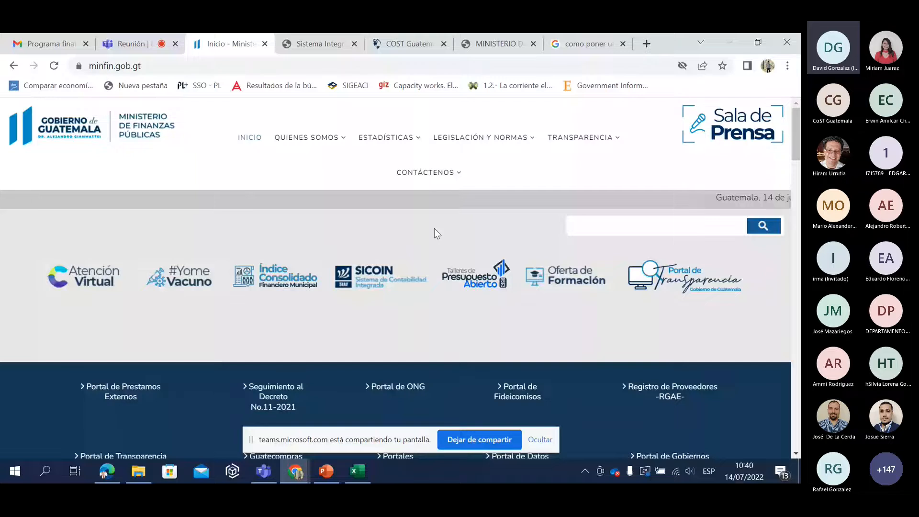
click(348, 283)
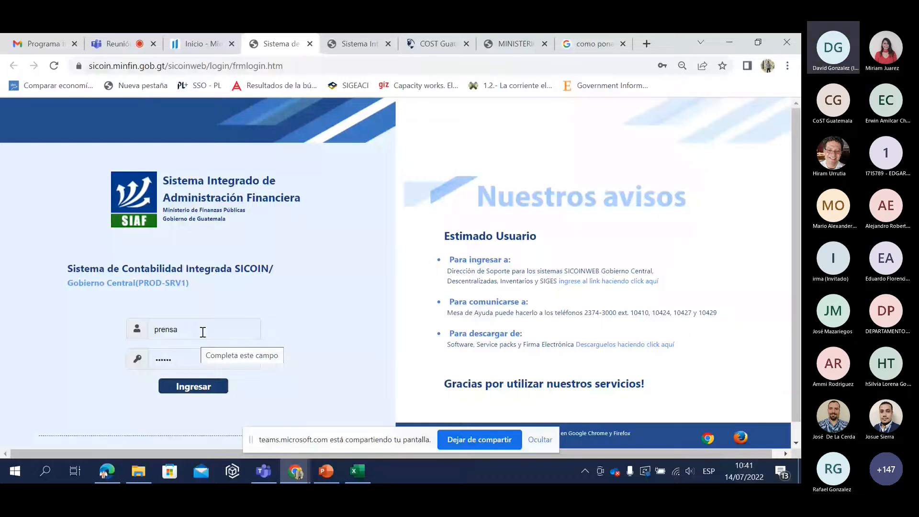
click(210, 388)
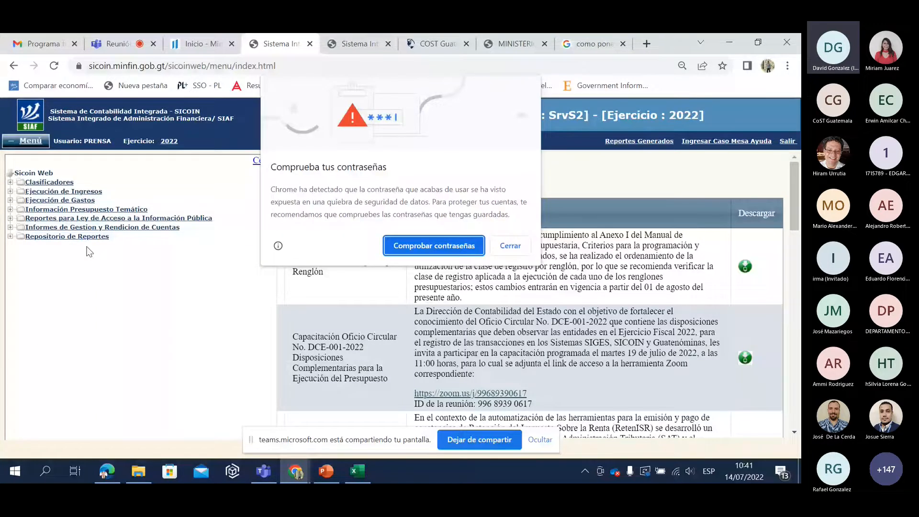
click(511, 246)
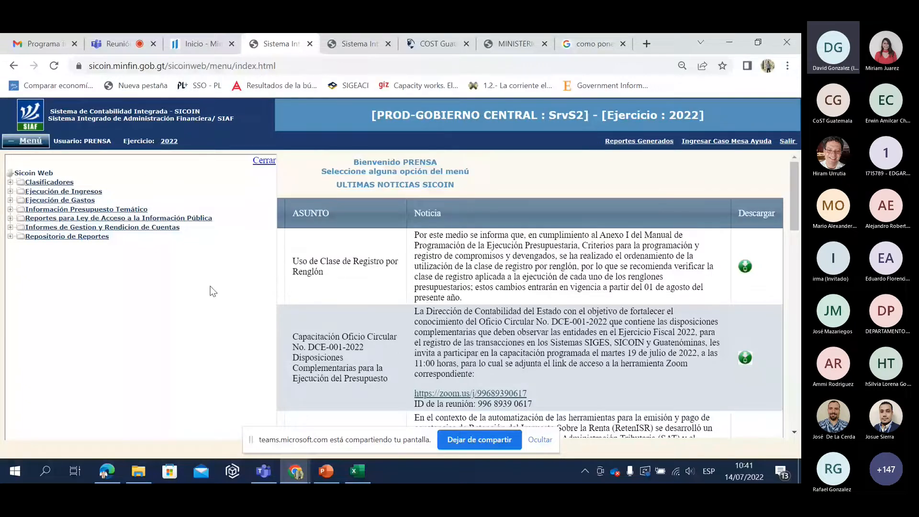
Step: Open the consolidated expenditure report "00804768 - Ejecucion del Presupuesto (Grupos Dinamicos)" from the Ejecución de Gastos reports
click(81, 200)
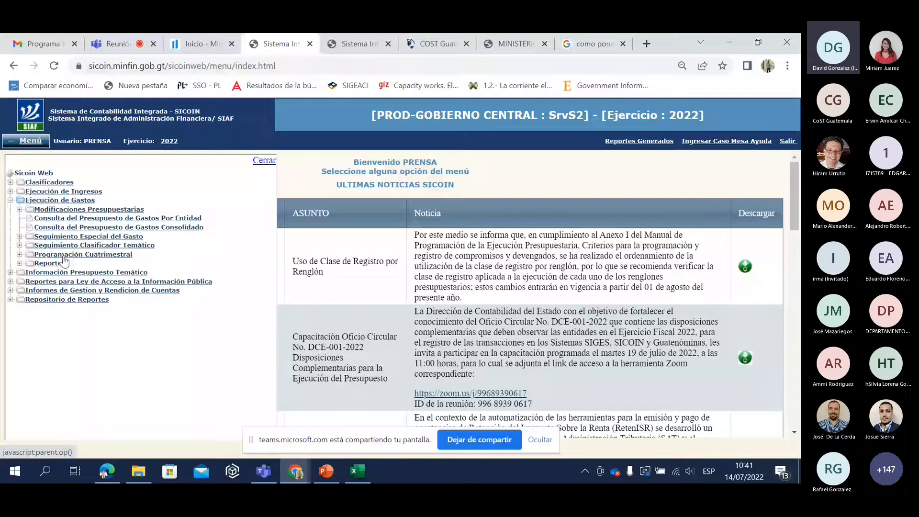
click(65, 263)
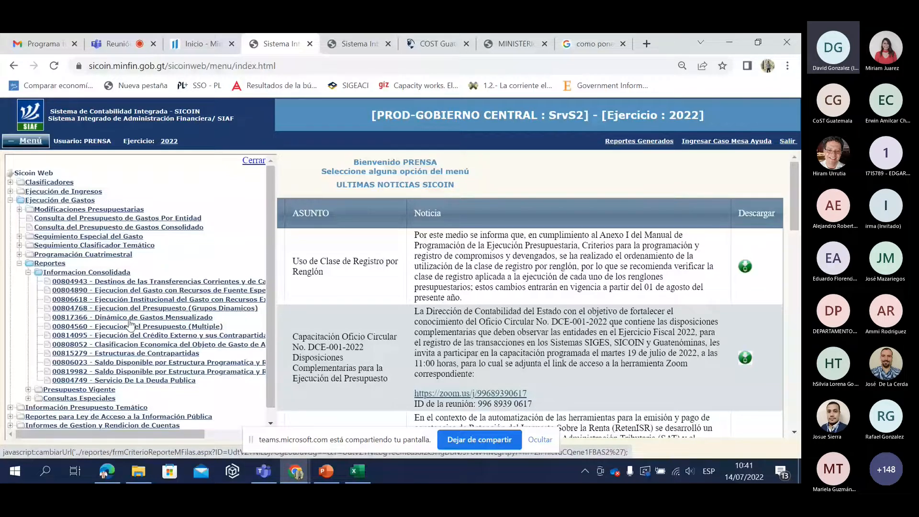
click(194, 308)
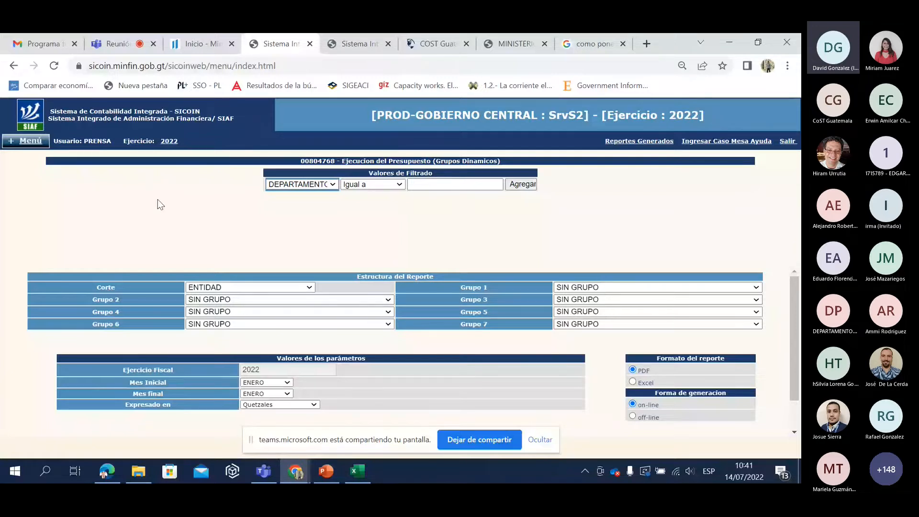
Step: Add a report filter for ENTIDAD "Igual a" 11130008
click(322, 184)
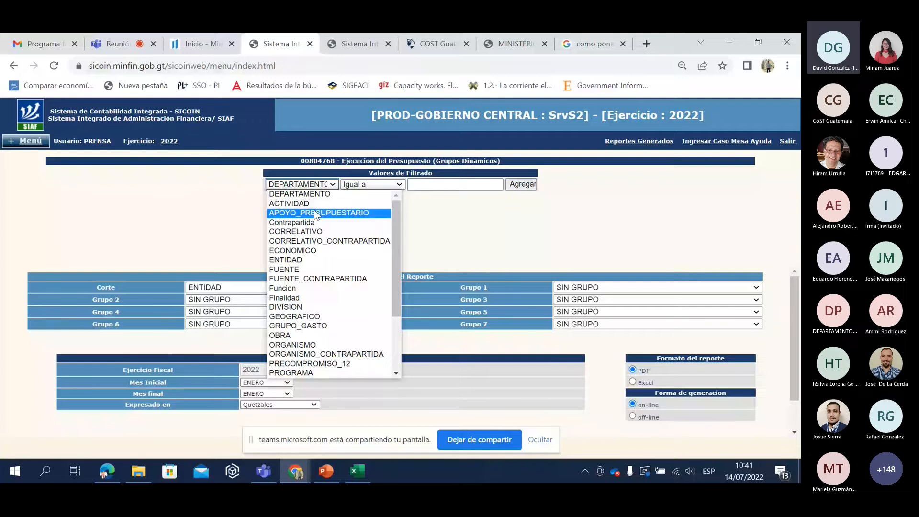
click(306, 260)
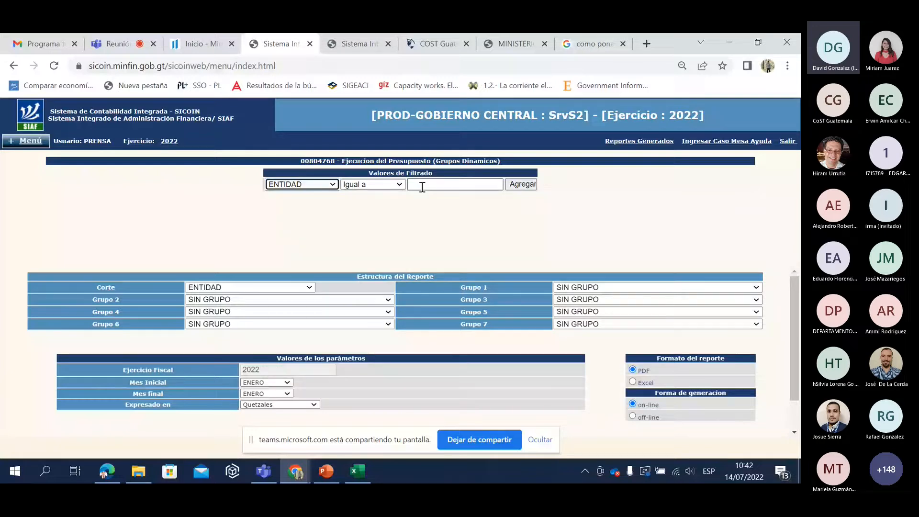
click(431, 186)
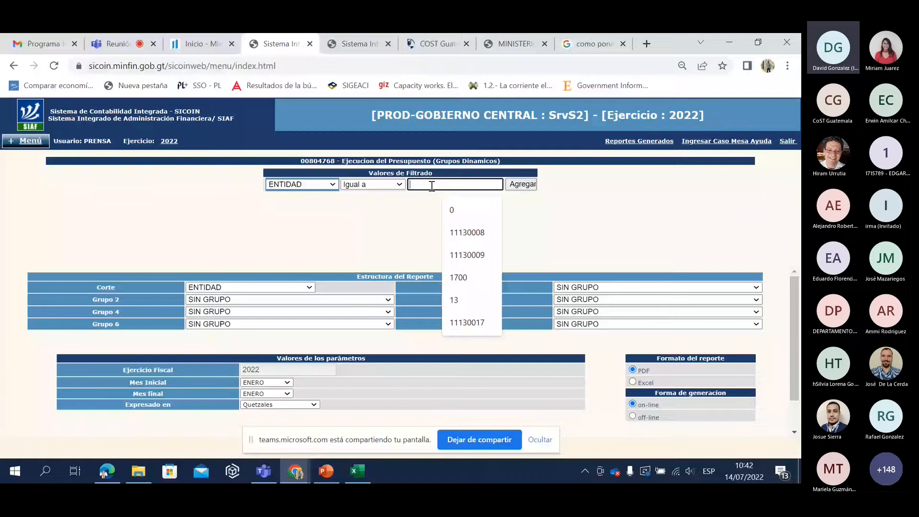
click(478, 234)
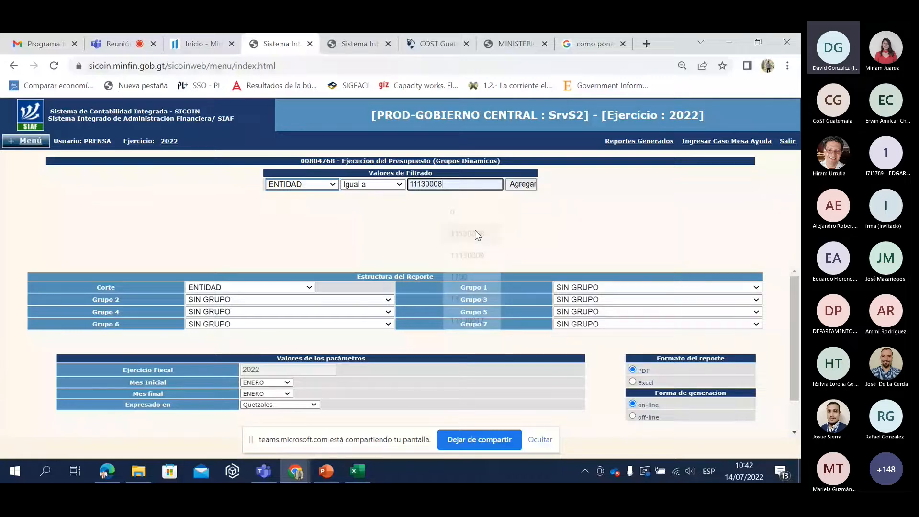
click(520, 185)
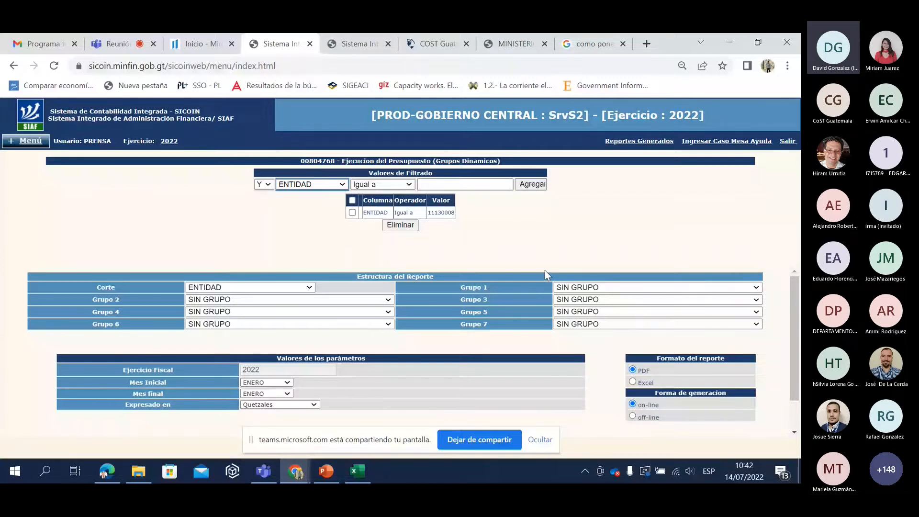
Step: Add a second report filter for Tipo de Gasto "Igual a" 20
click(565, 291)
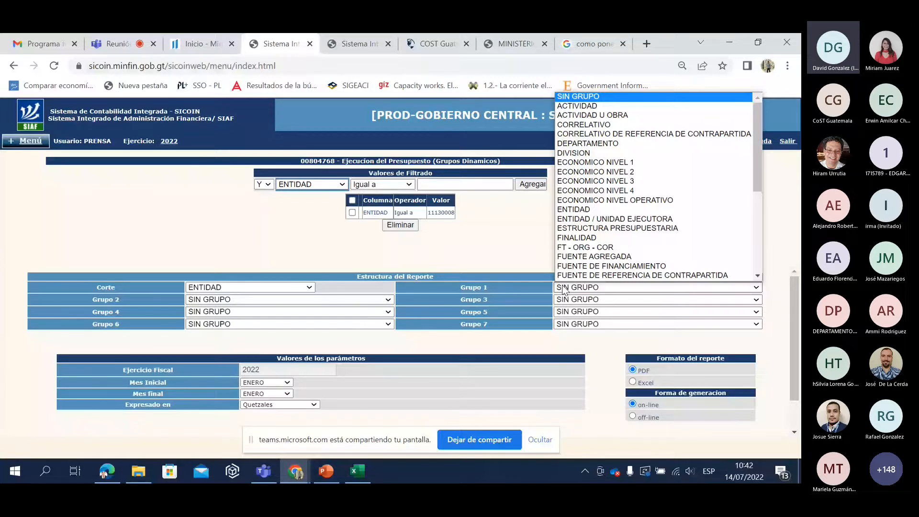
click(304, 185)
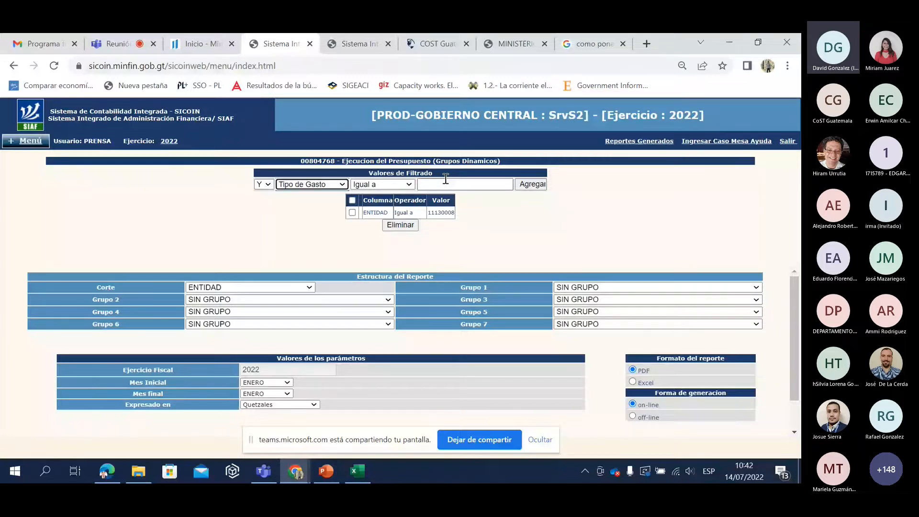
click(446, 184)
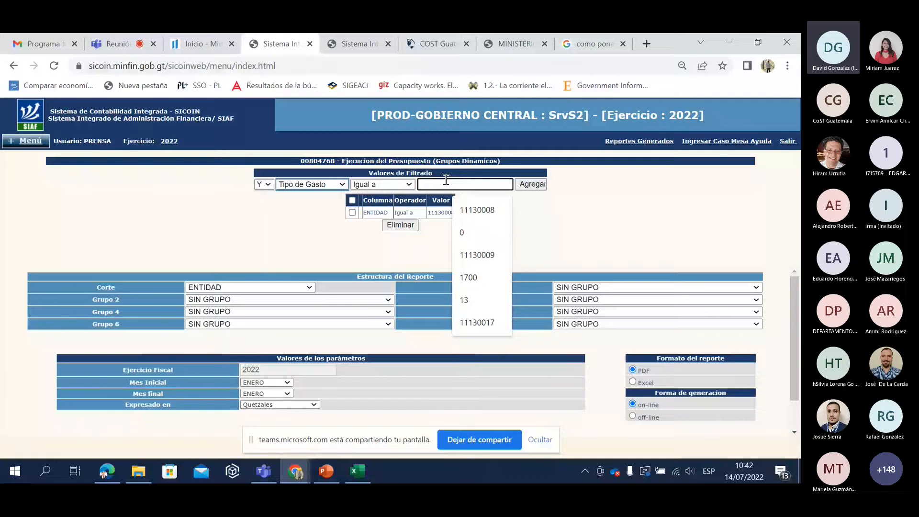
text(20)
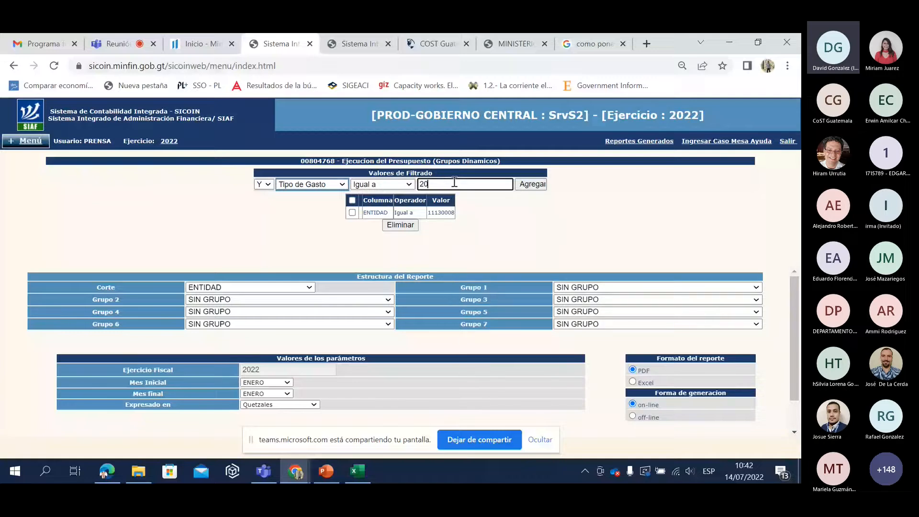
click(531, 185)
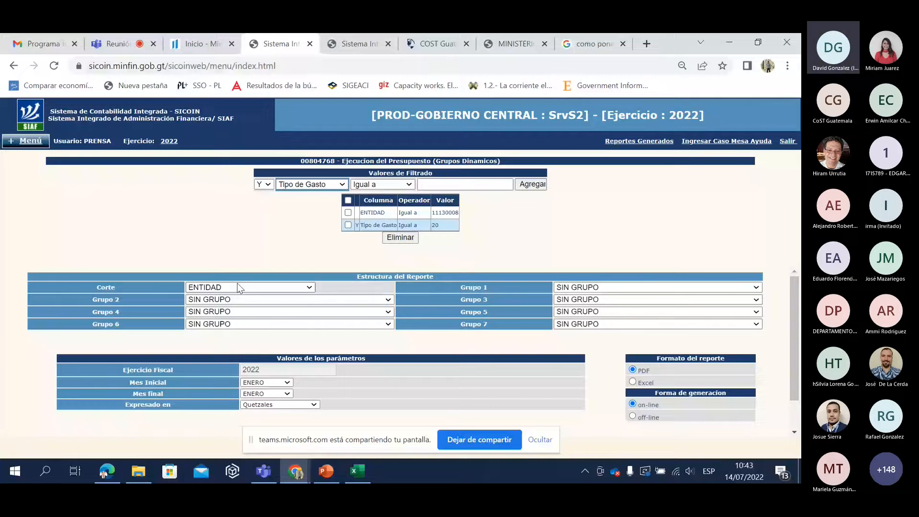
Step: Set Grupo 1 of the report structure to PROYECTO DE INVERSION
click(591, 288)
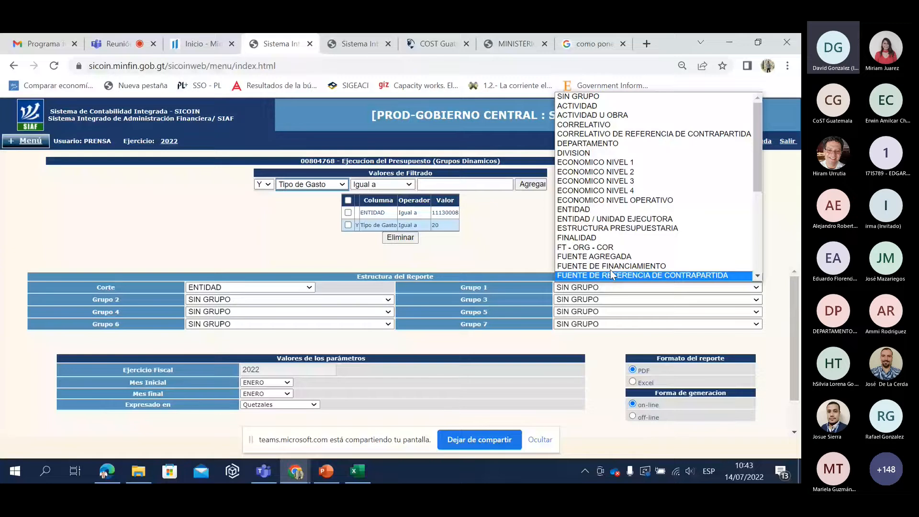
key(Down)
key(Down)
key(Down)
key(Down)
key(Down)
key(Down)
key(Down)
key(Down)
key(Down)
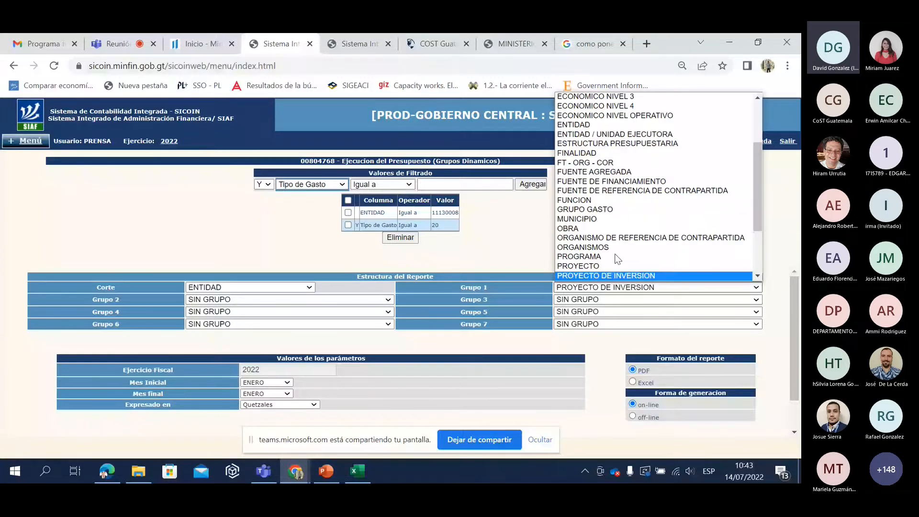
click(596, 275)
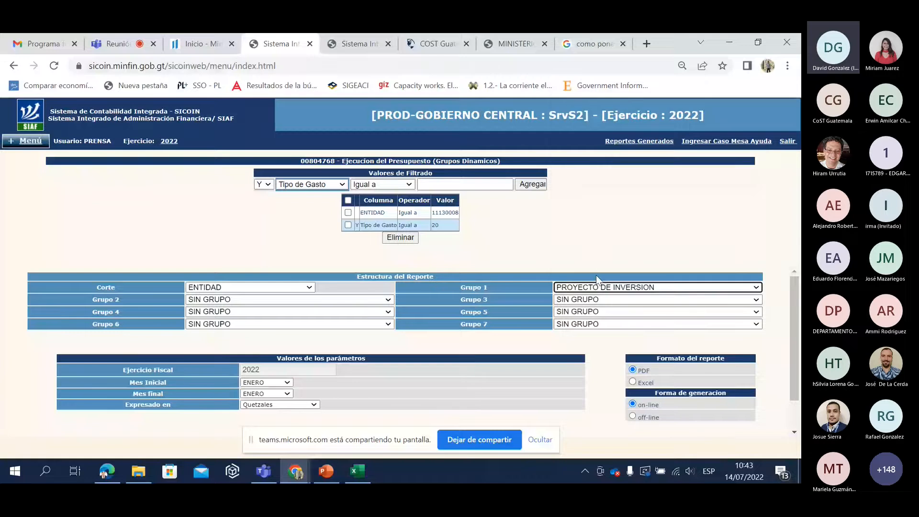
click(181, 249)
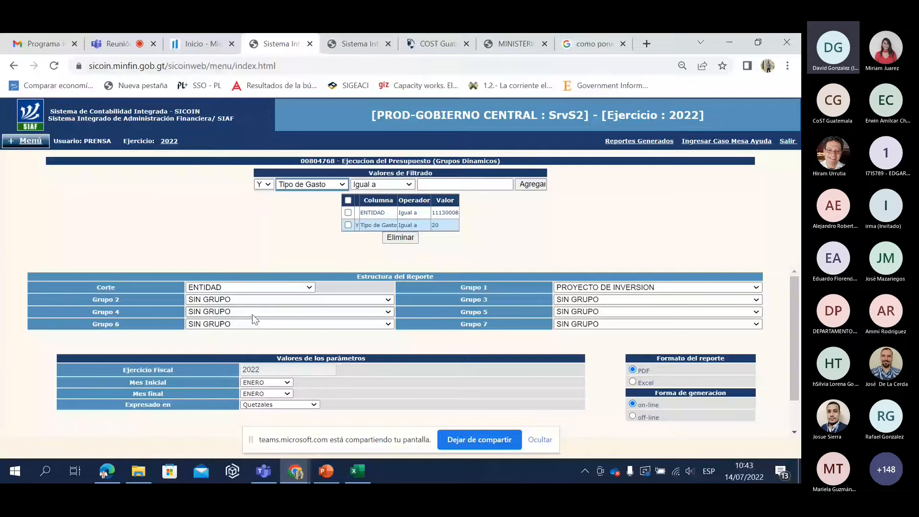
Step: Set the report's final month to JULIO and generate the budget execution report
click(266, 394)
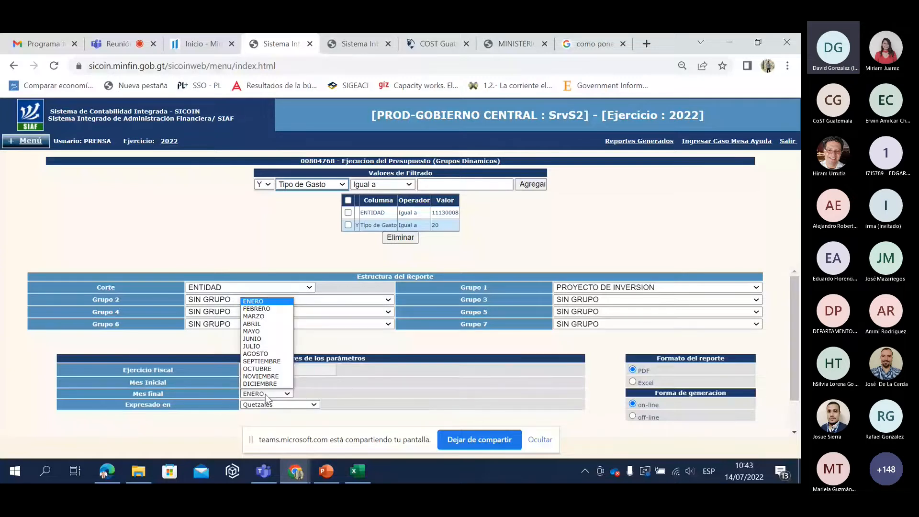
click(252, 346)
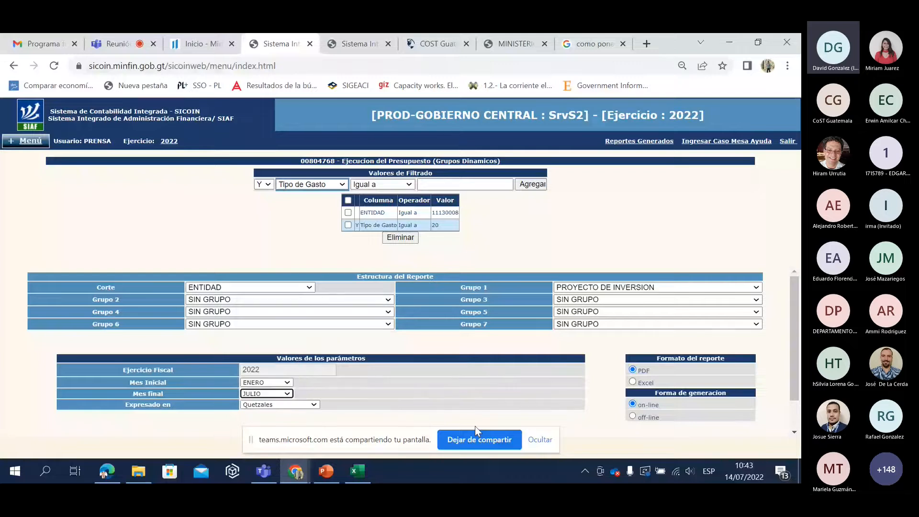
scroll(428, 380, down, 2)
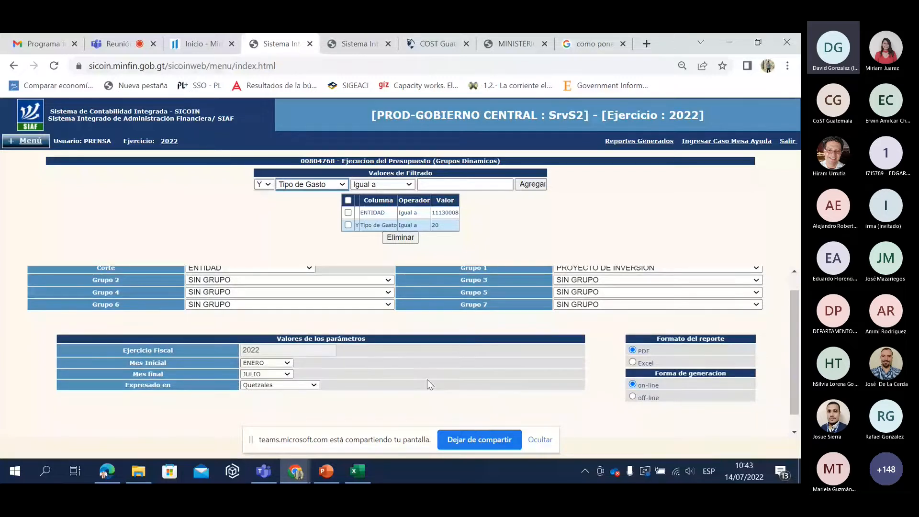
scroll(429, 382, down, 2)
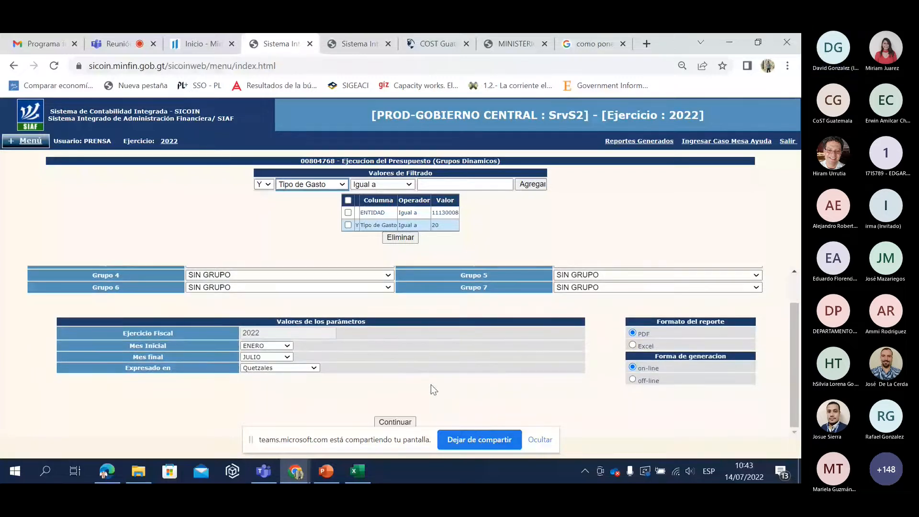
click(405, 423)
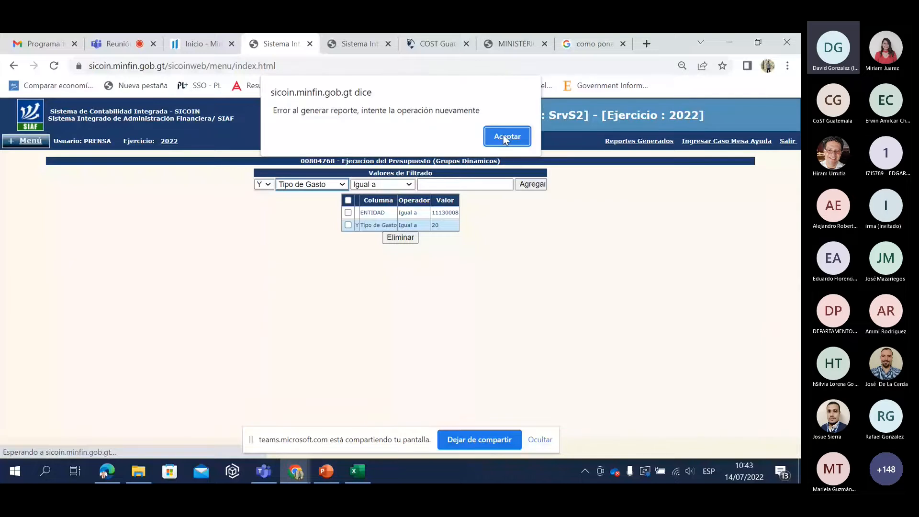
click(504, 140)
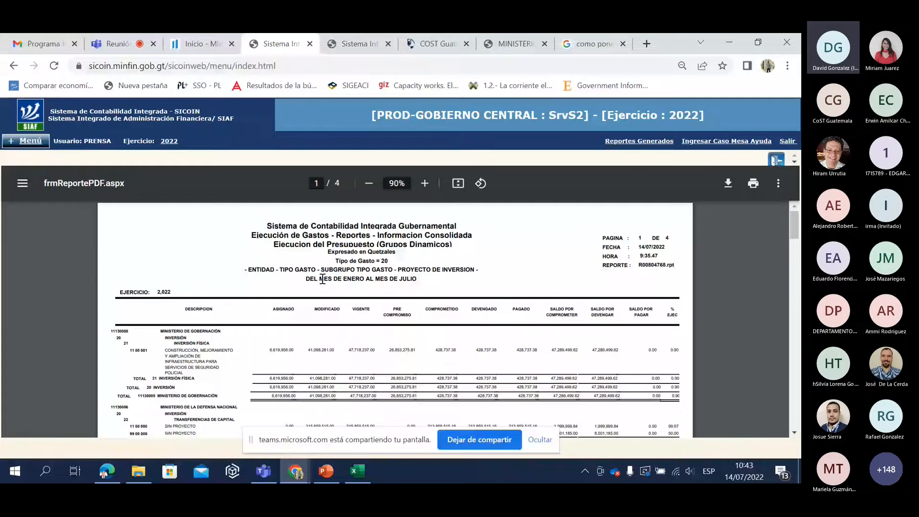
scroll(323, 279, down, 1)
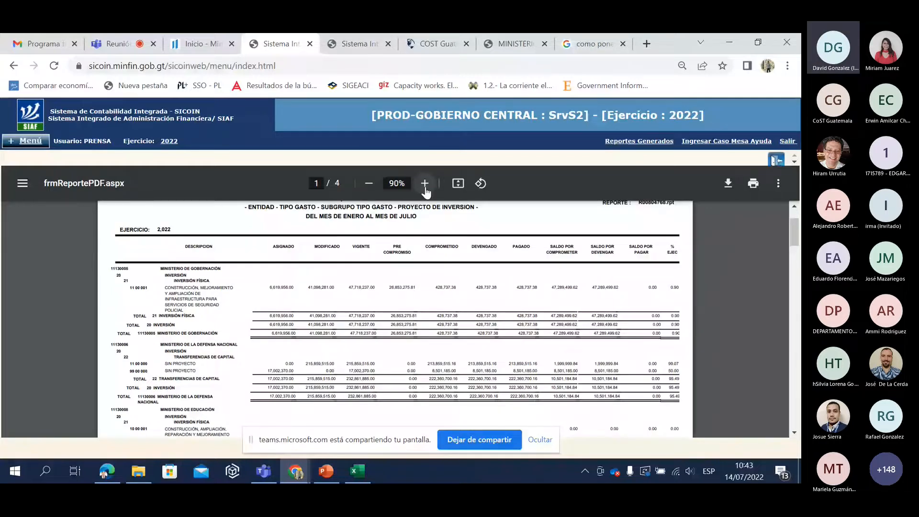
Step: Enlarge the generated execution report and examine its headings, amount columns and the MINISTERIO DE GOBERNACIÓN physical investment line
click(425, 185)
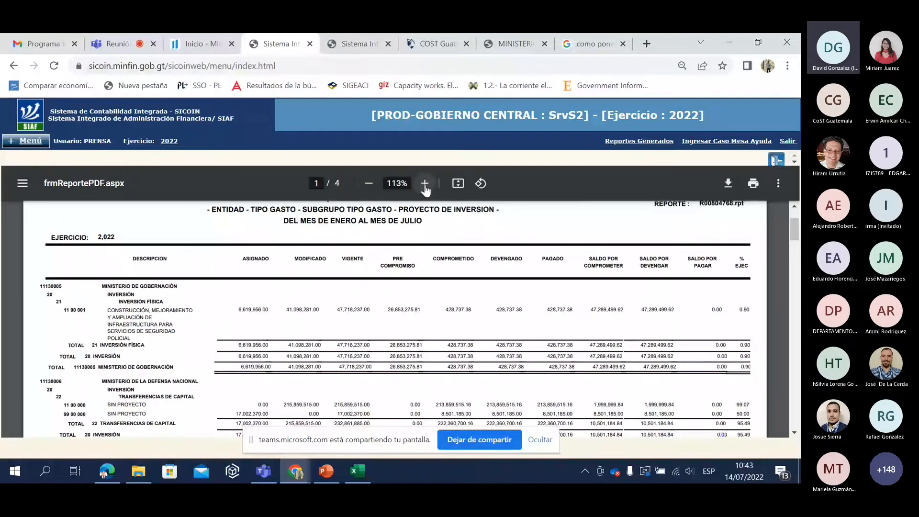
click(425, 185)
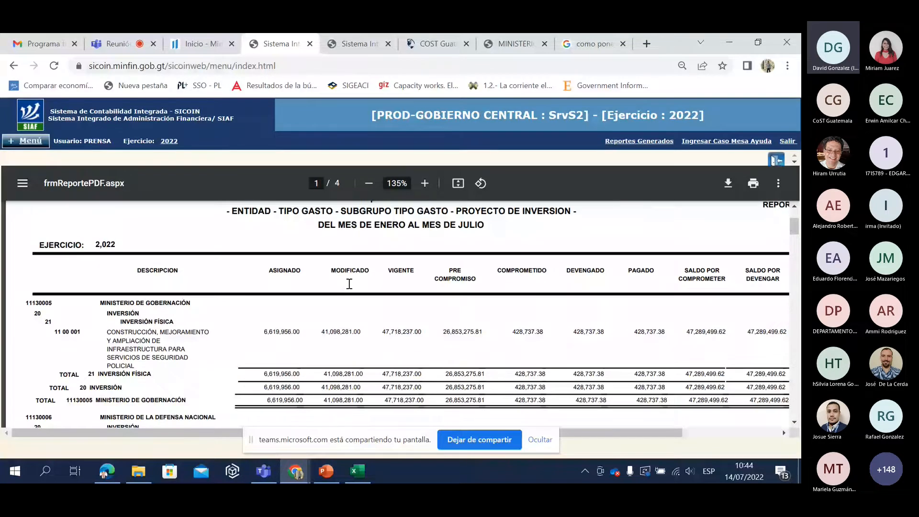
scroll(216, 343, down, 1)
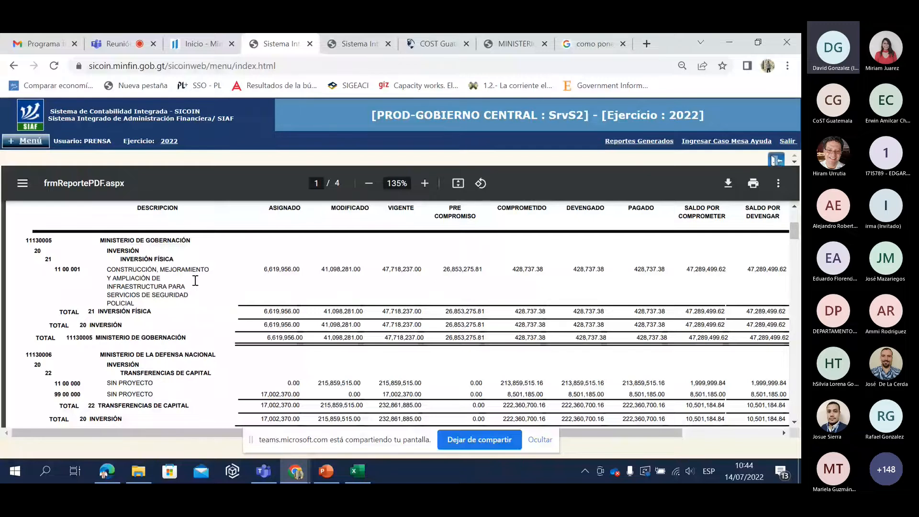
scroll(196, 281, up, 2)
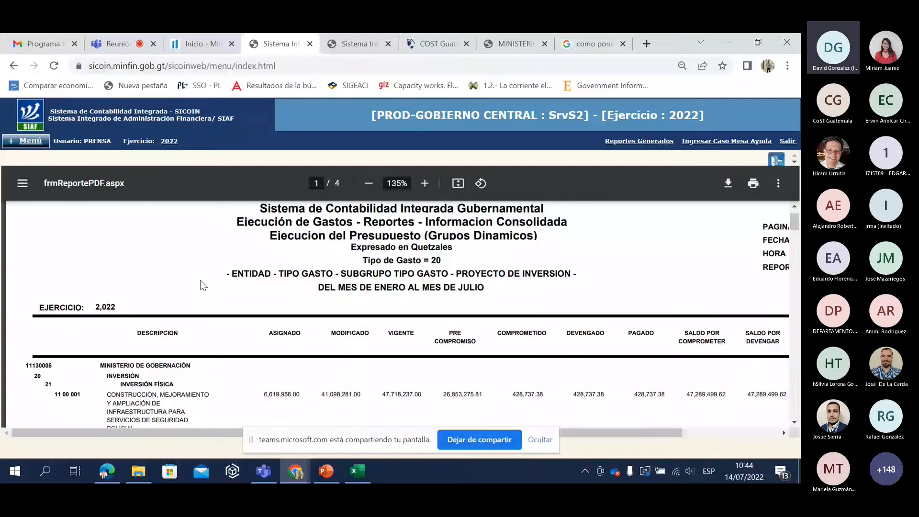
scroll(202, 285, down, 2)
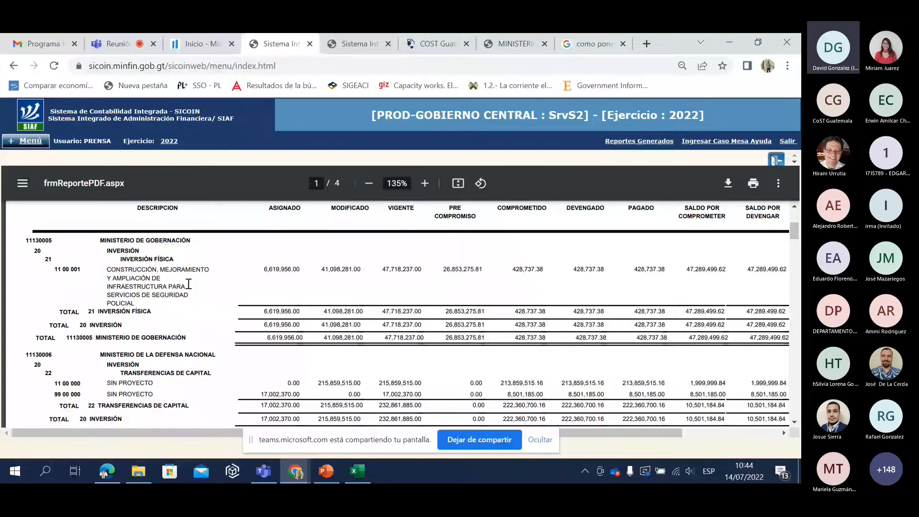
scroll(188, 284, up, 2)
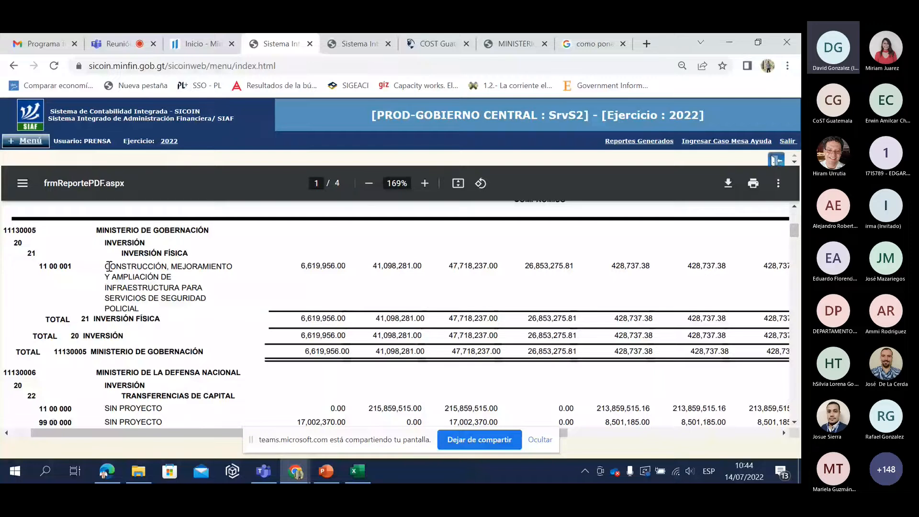
scroll(343, 397, up, 2)
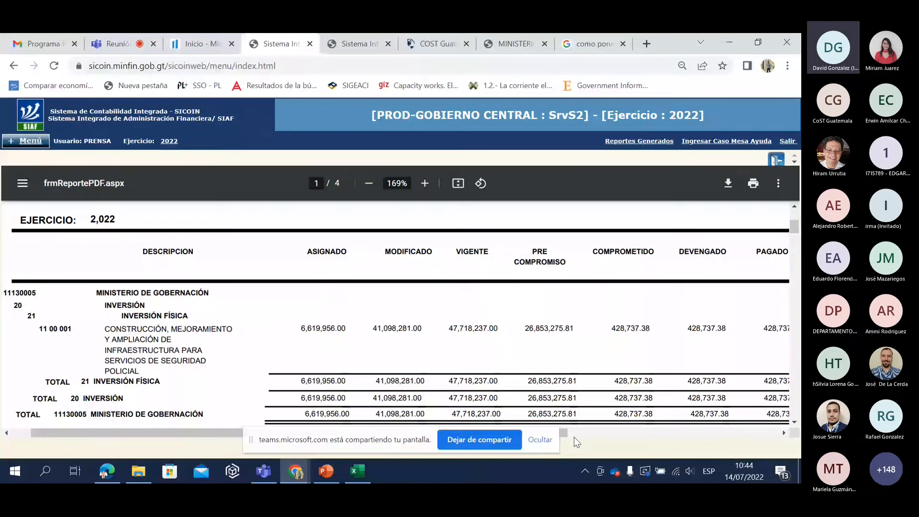
scroll(270, 390, down, 2)
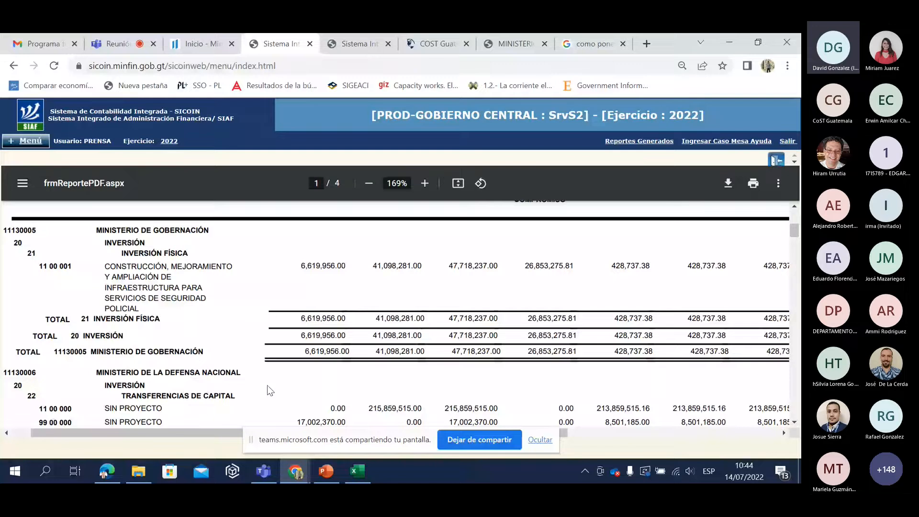
Step: Review the report's investment lines for the defence, education, health and agriculture ministries, including the balance columns for education
scroll(271, 391, down, 3)
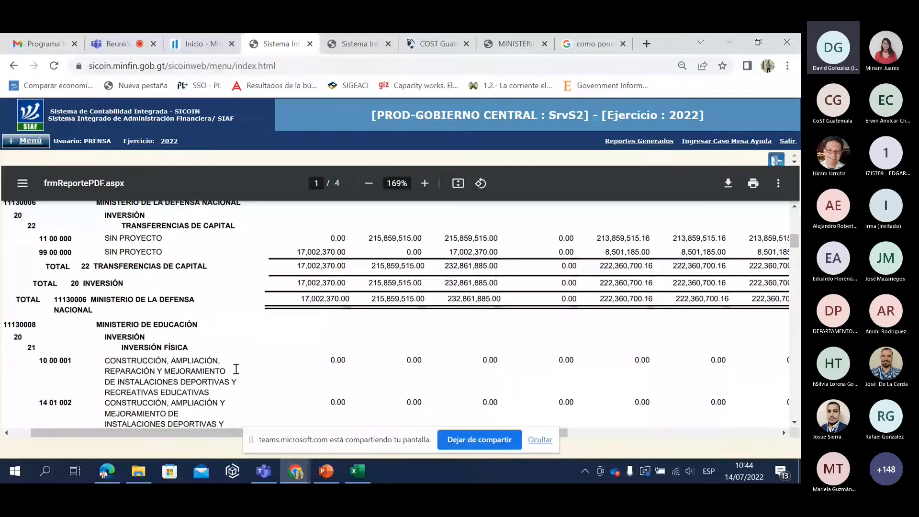
scroll(236, 369, down, 2)
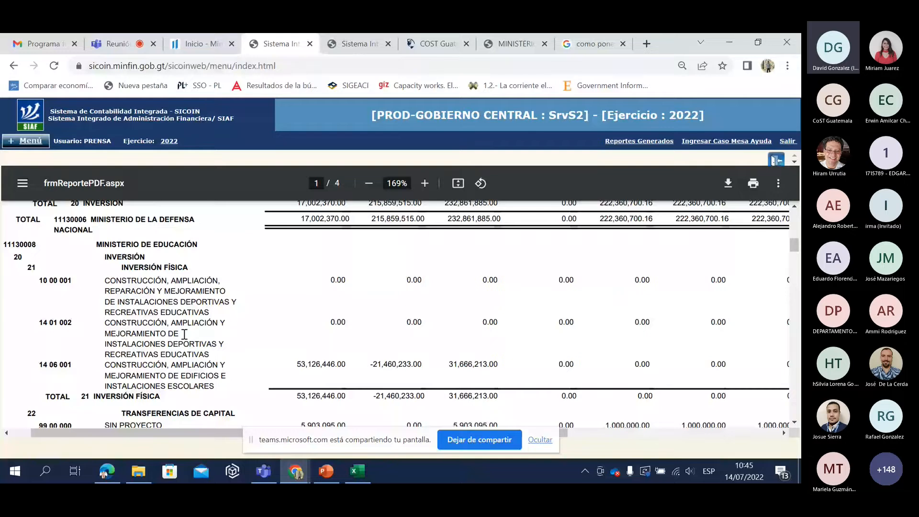
scroll(185, 334, down, 3)
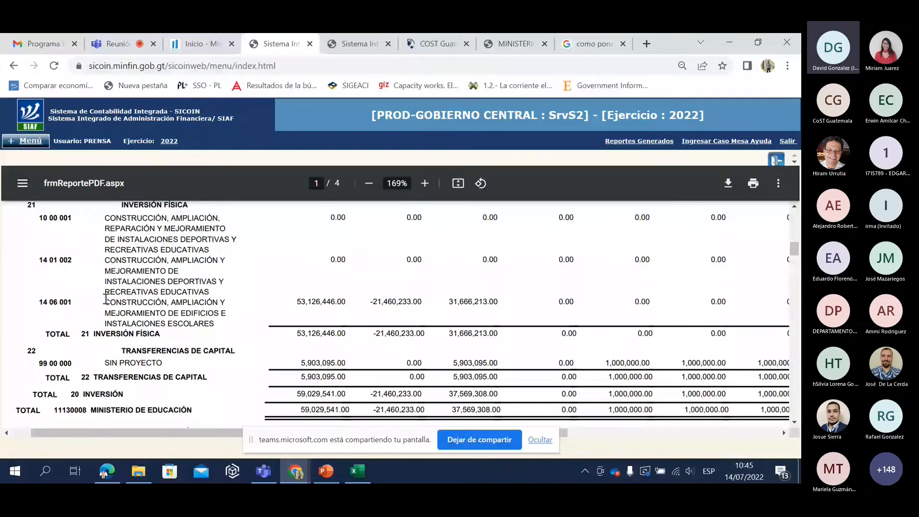
drag(224, 433, 349, 428)
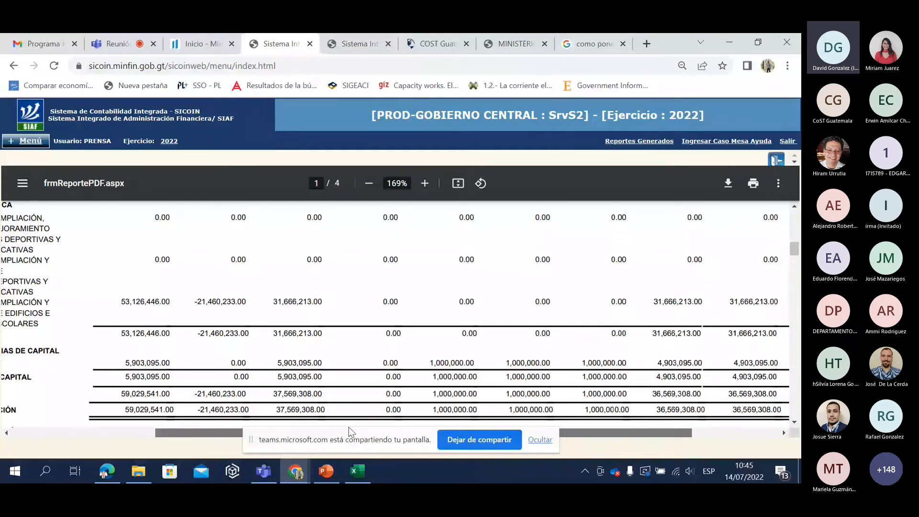
drag(349, 427, 231, 430)
scroll(175, 322, down, 8)
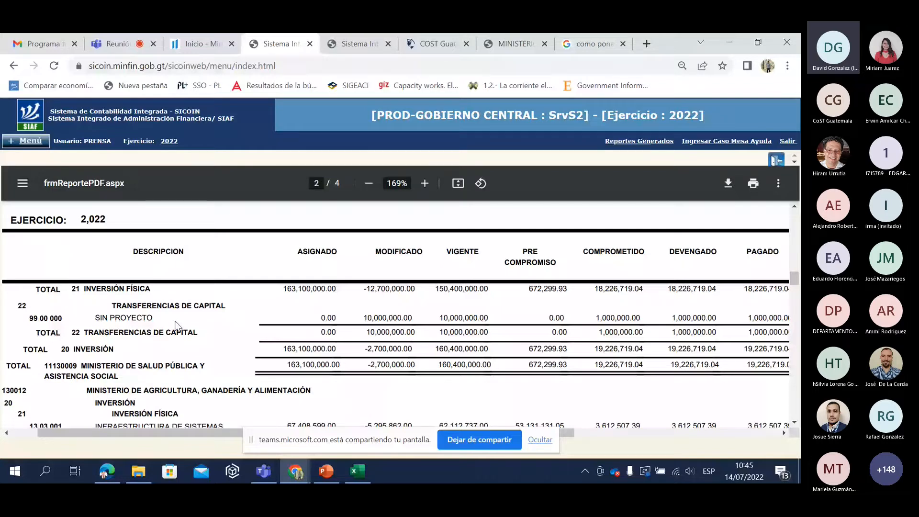
scroll(176, 324, down, 3)
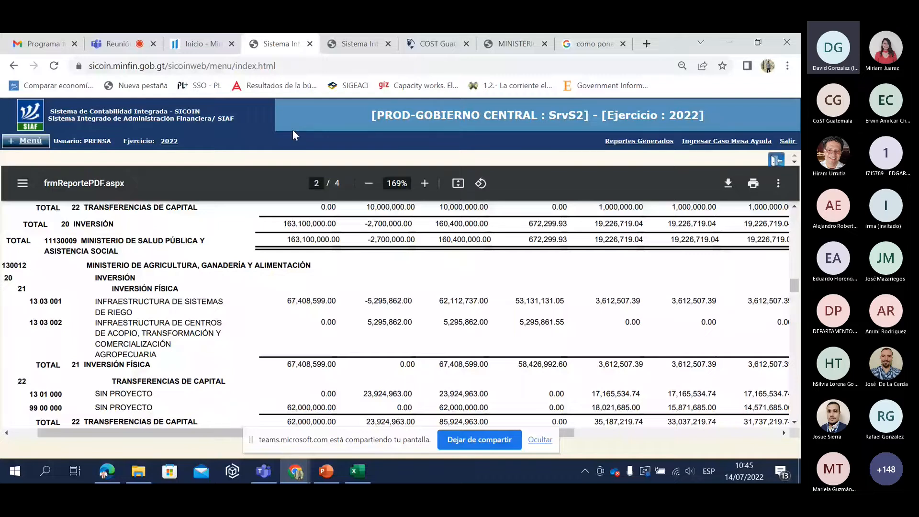
click(352, 44)
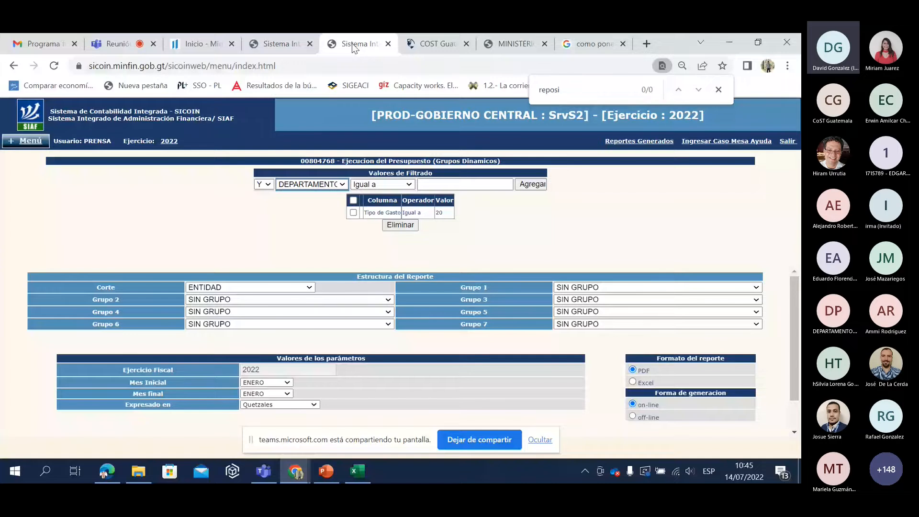
click(556, 43)
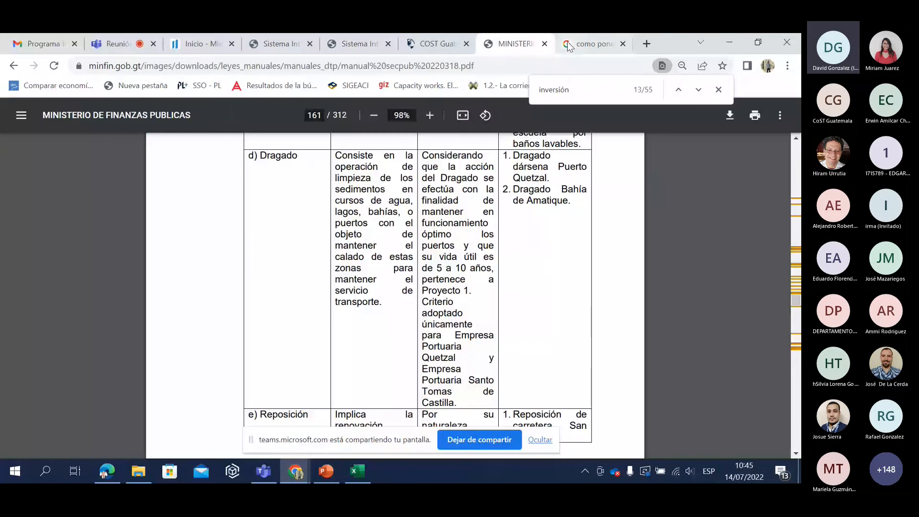
click(568, 46)
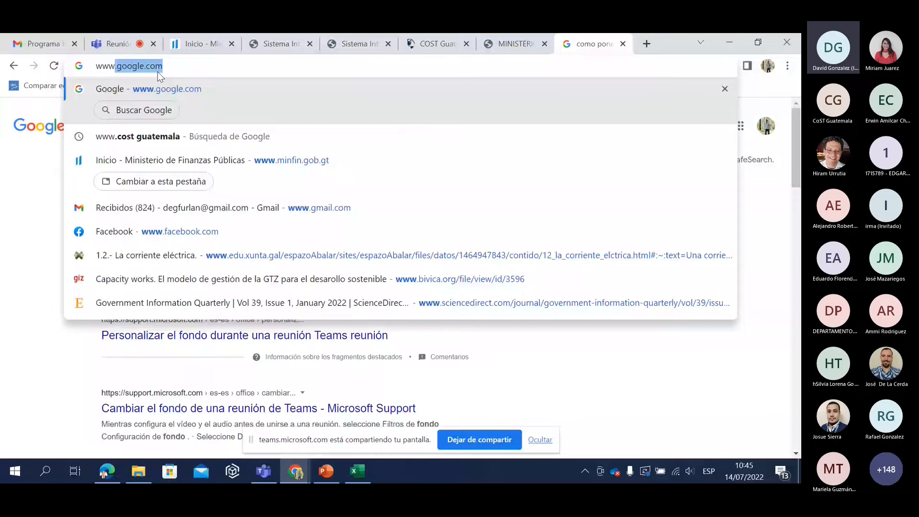
text(.guatecompras.gob.gt)
key(Return)
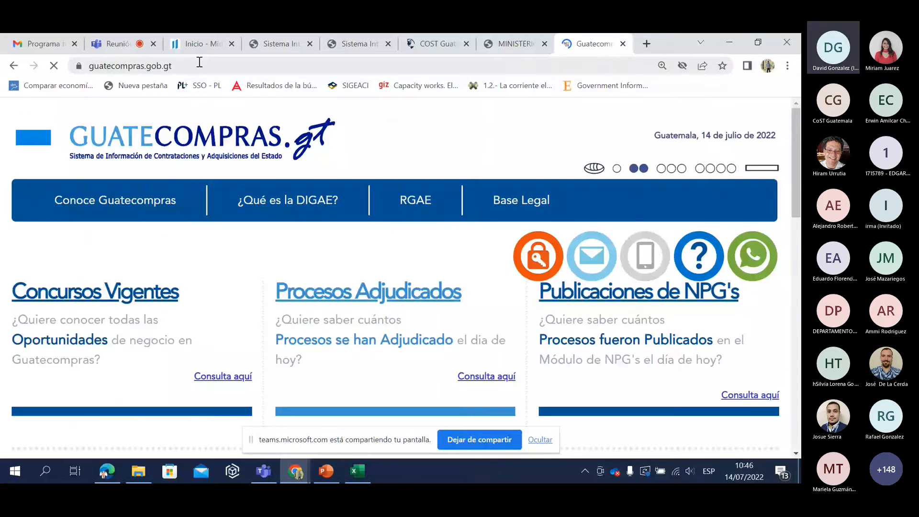
scroll(237, 262, down, 3)
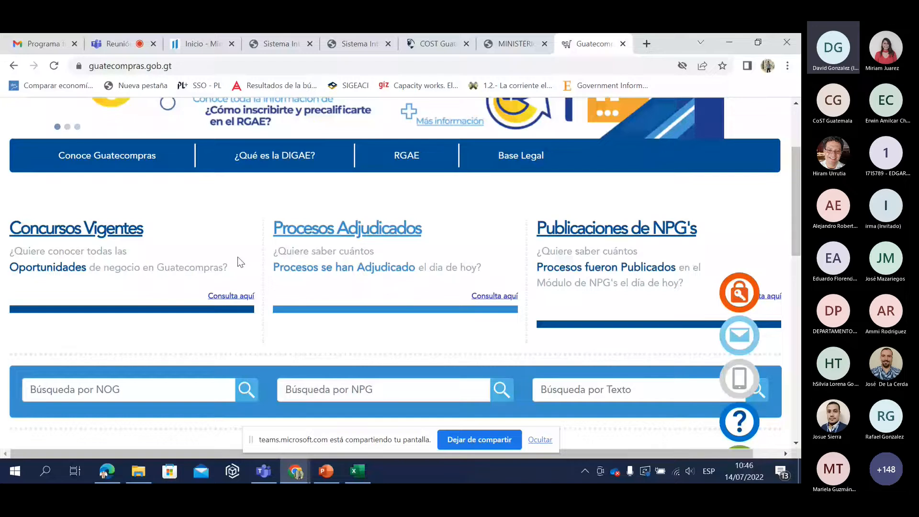
scroll(238, 263, down, 1)
click(142, 332)
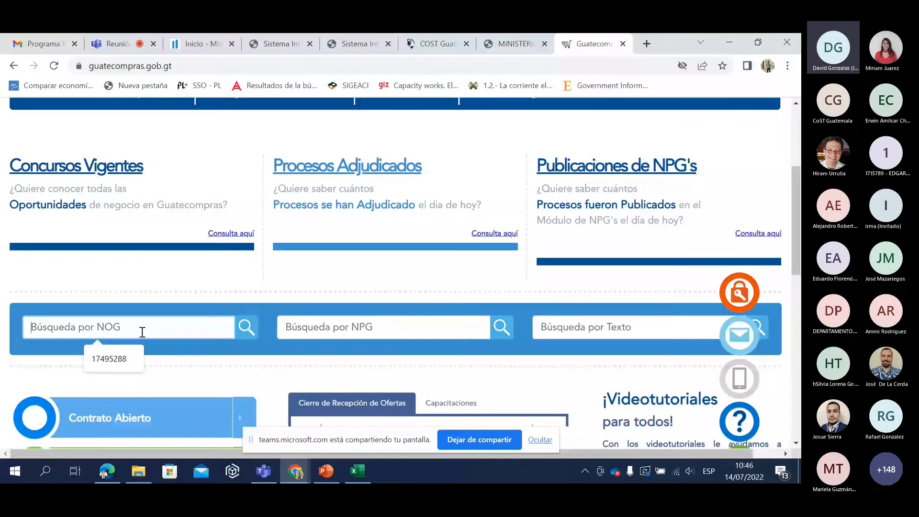
scroll(142, 332, down, 1)
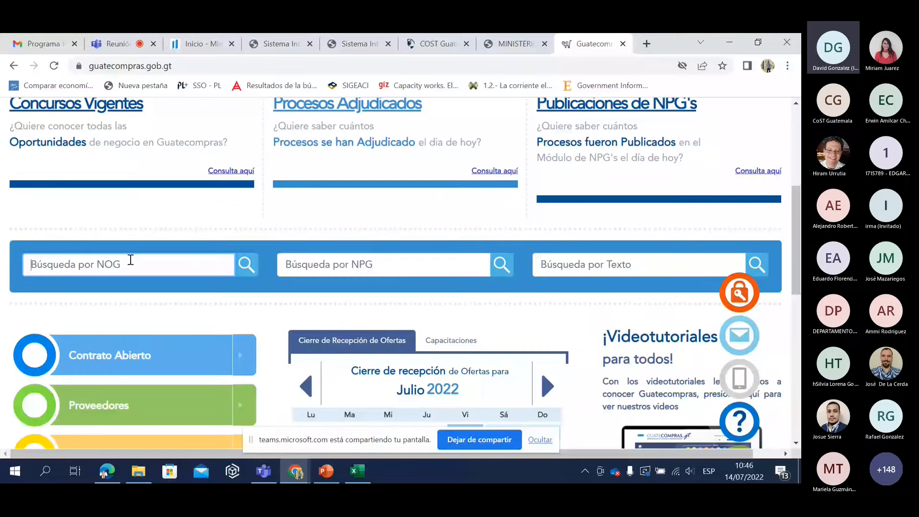
key(ctrl+minus)
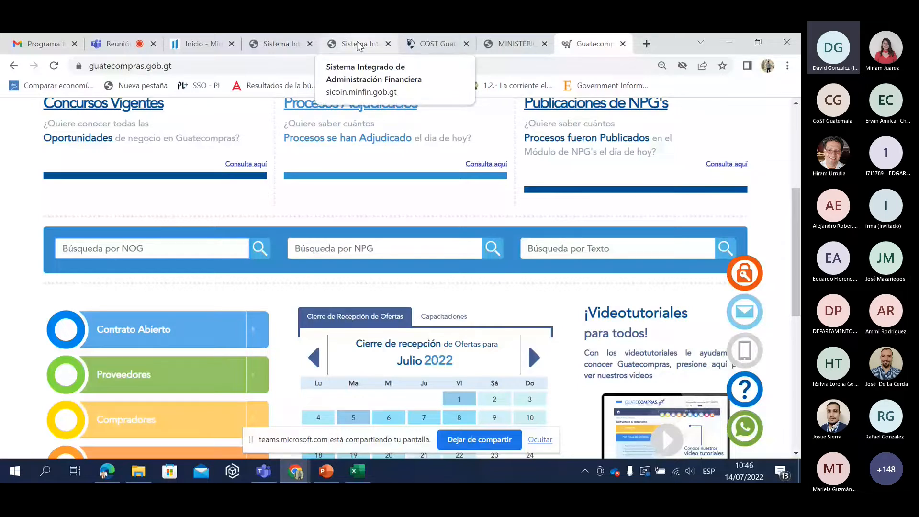
Step: Take the NOG of the Champerico rural road project from its CoST Guatemala page and search Guatecompras for NOG 11202084
click(437, 43)
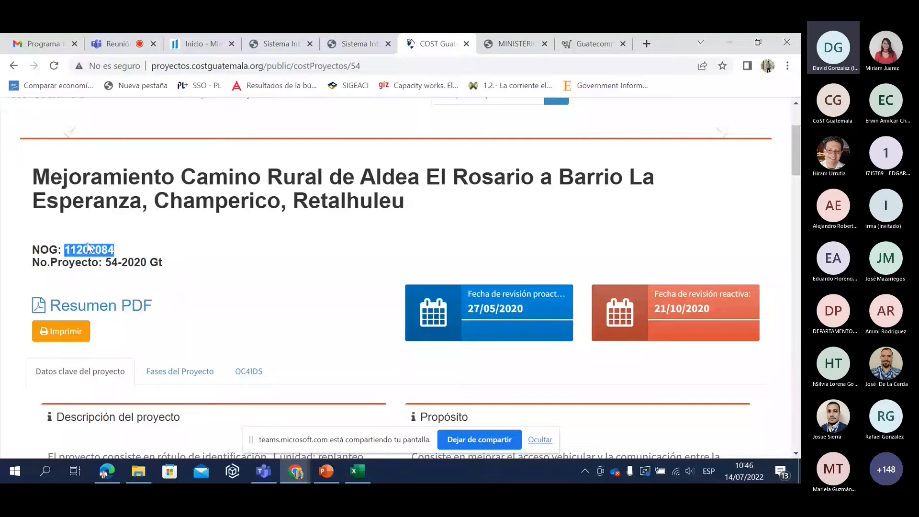
click(505, 46)
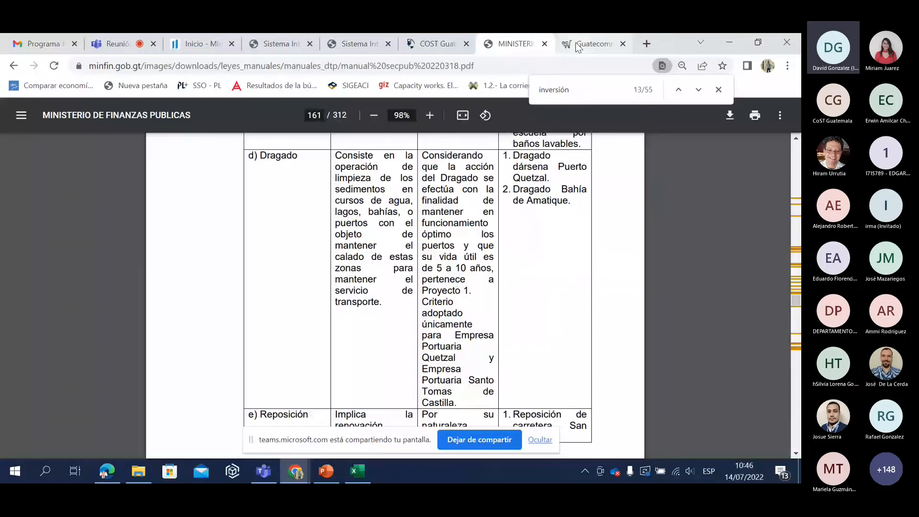
click(578, 46)
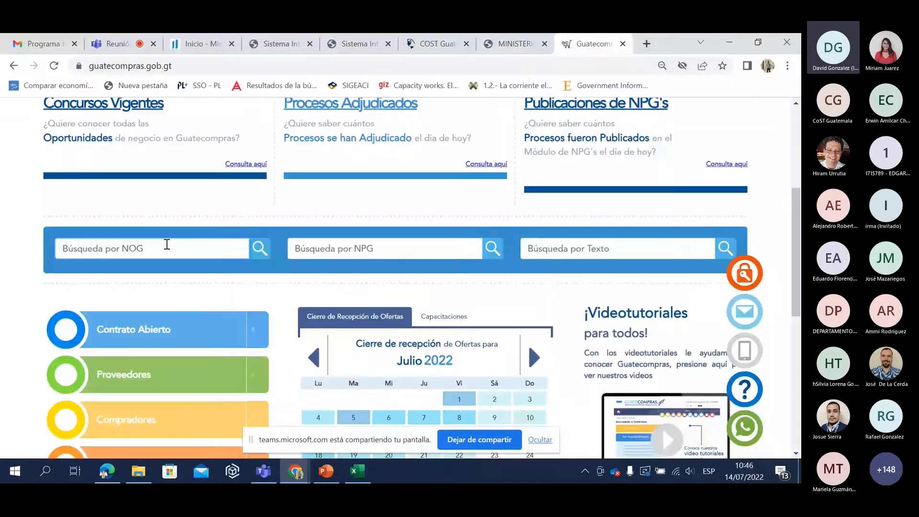
click(166, 245)
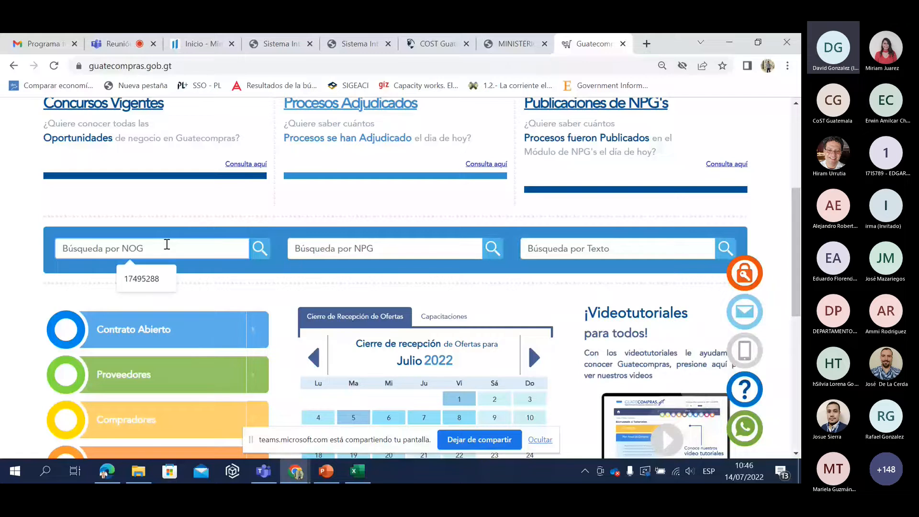
text(11202084)
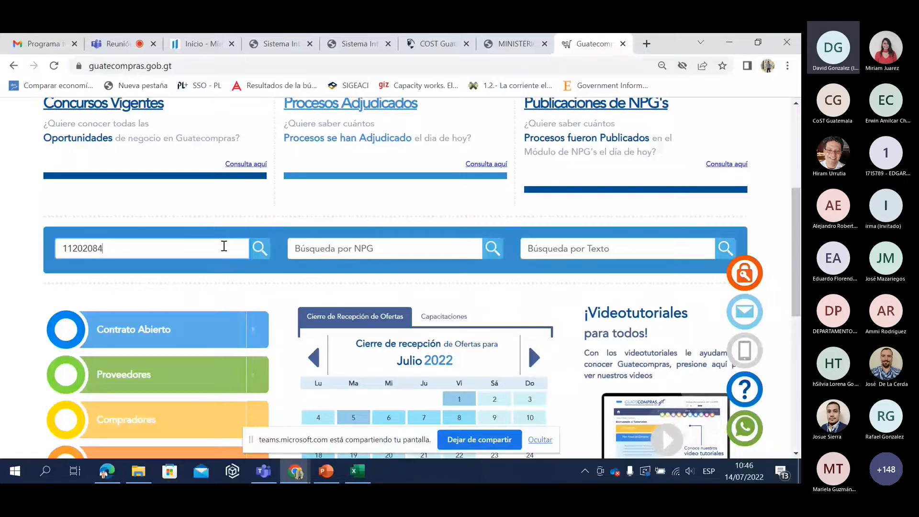
click(258, 249)
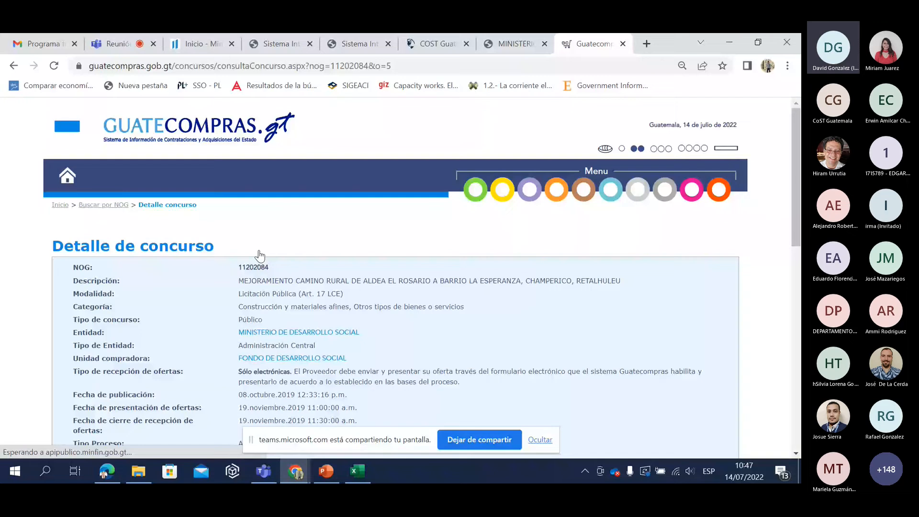
Step: Review the tender's general details, such as modality, entity, dates and status, down to its section headings
scroll(311, 272, down, 1)
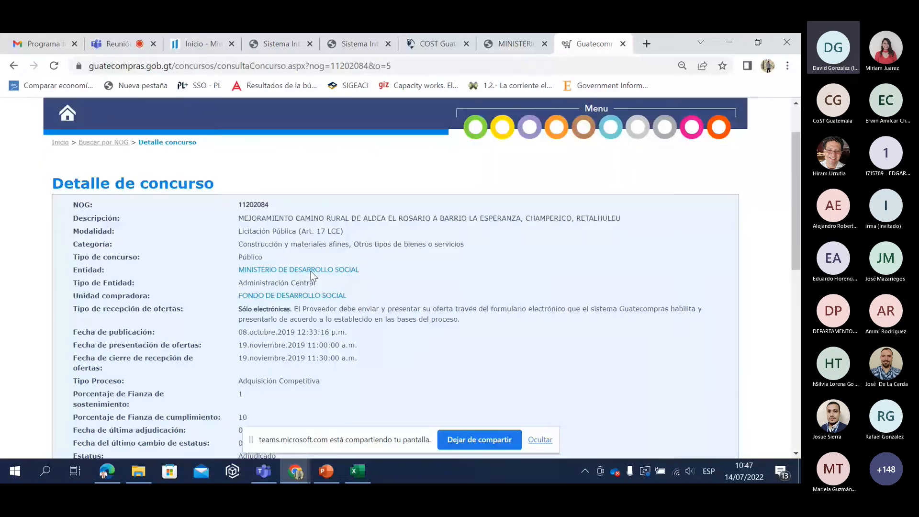
key(ctrl+minus)
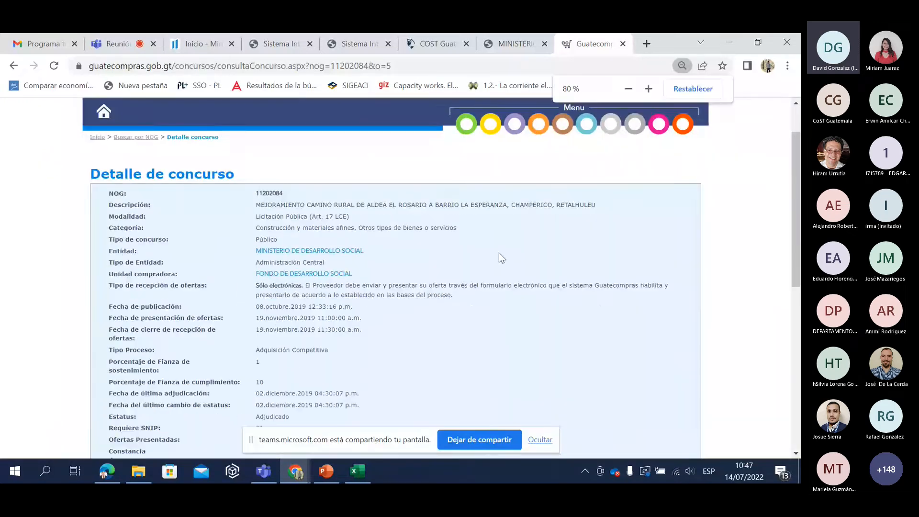
scroll(499, 252, down, 1)
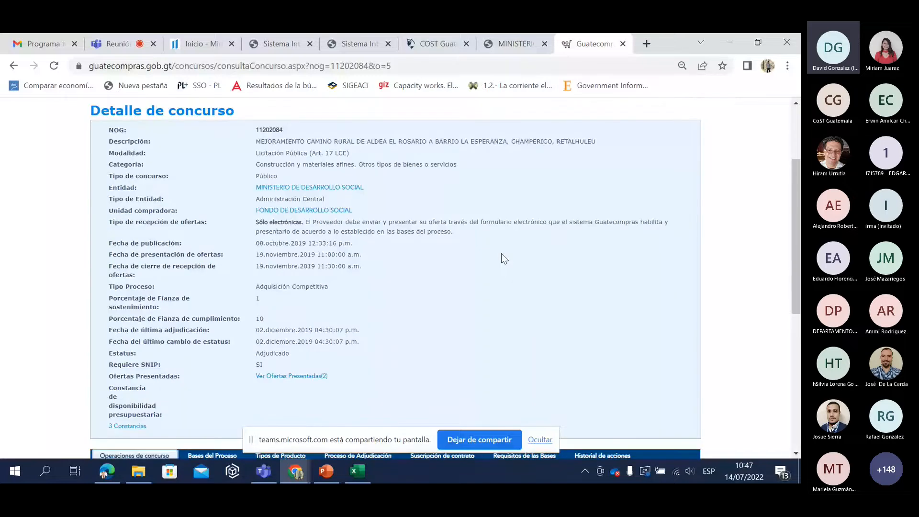
scroll(502, 254, down, 1)
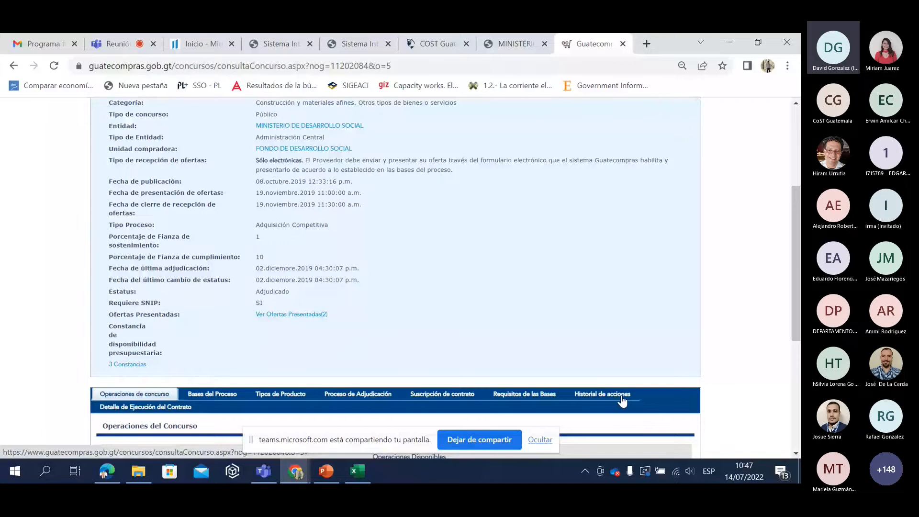
key(ctrl+plus)
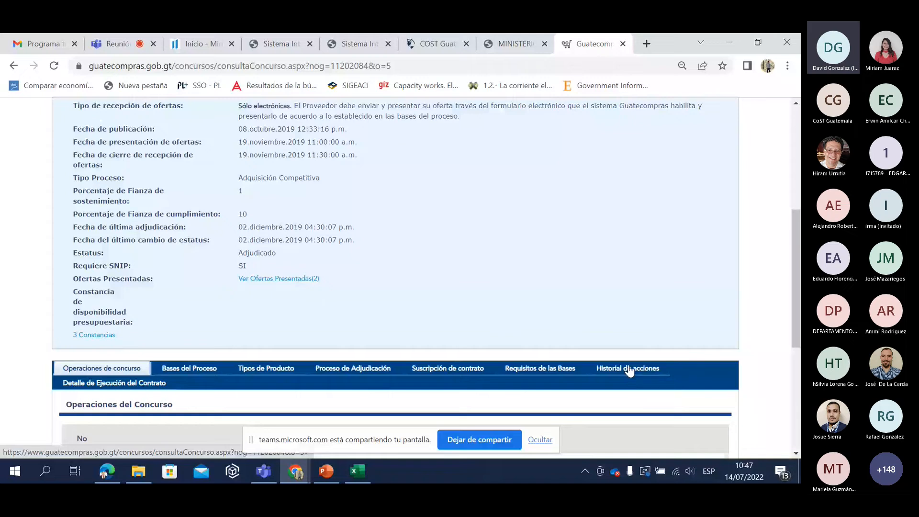
Step: Open the tender's Historial de acciones and examine the documents published from its creation through liquidation
click(630, 369)
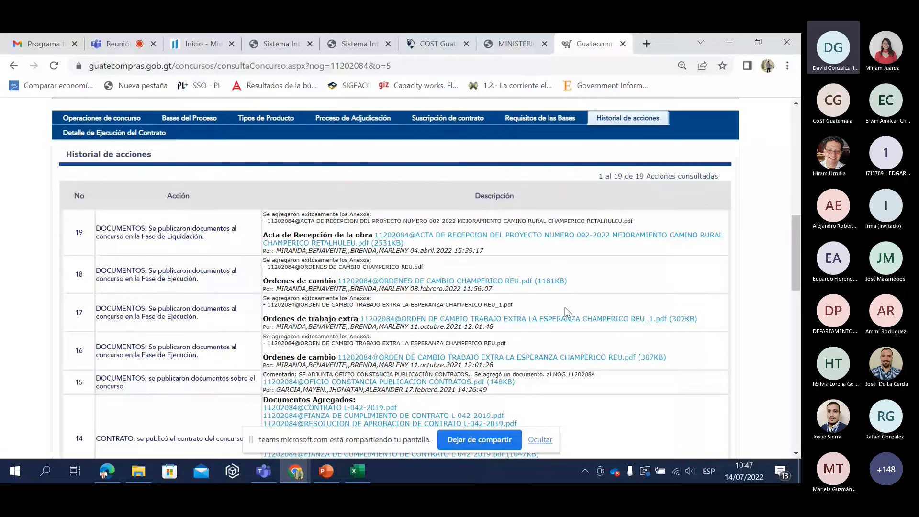
scroll(561, 309, down, 8)
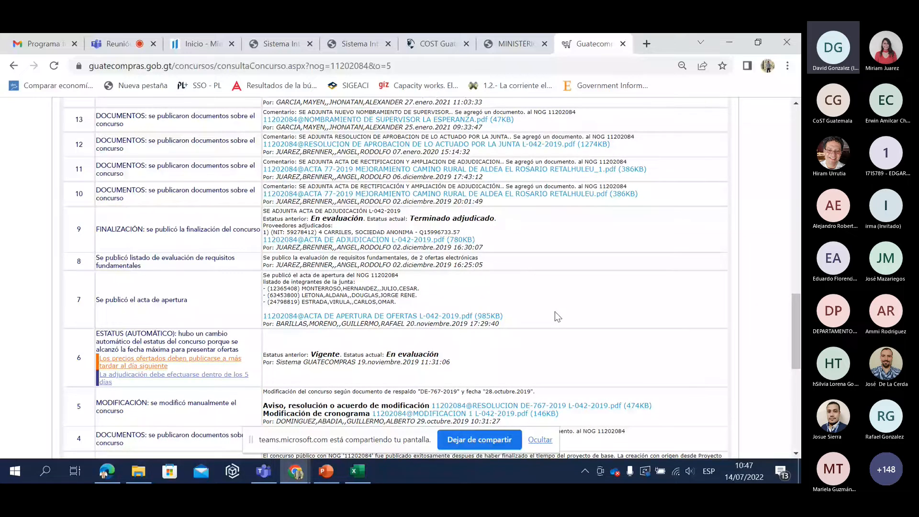
scroll(556, 312, down, 6)
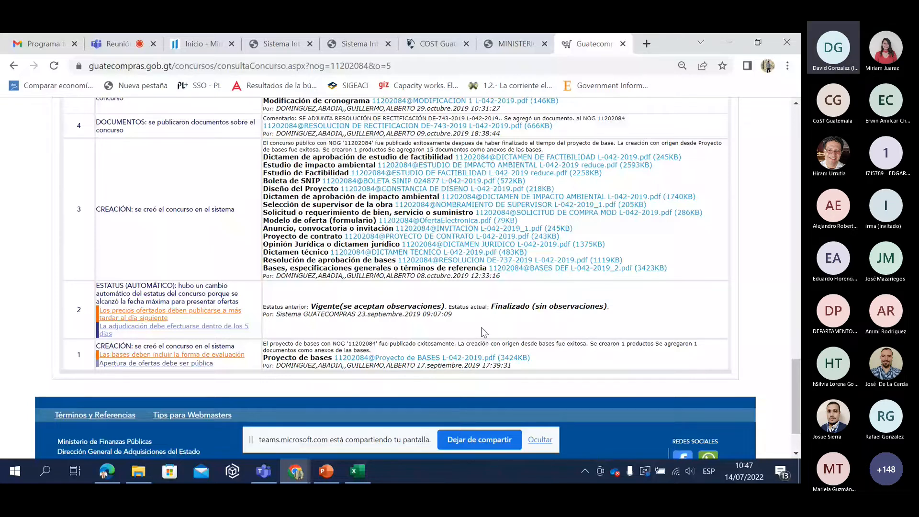
scroll(485, 332, up, 1)
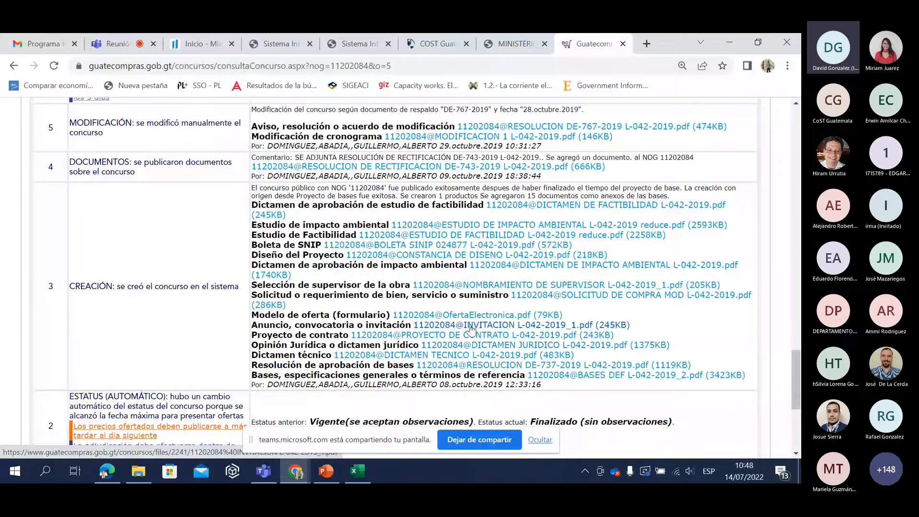
scroll(471, 329, up, 1)
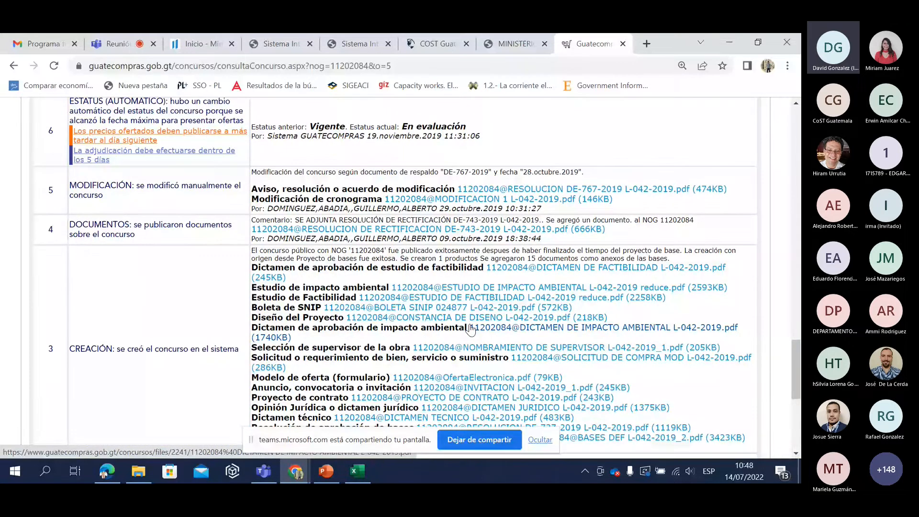